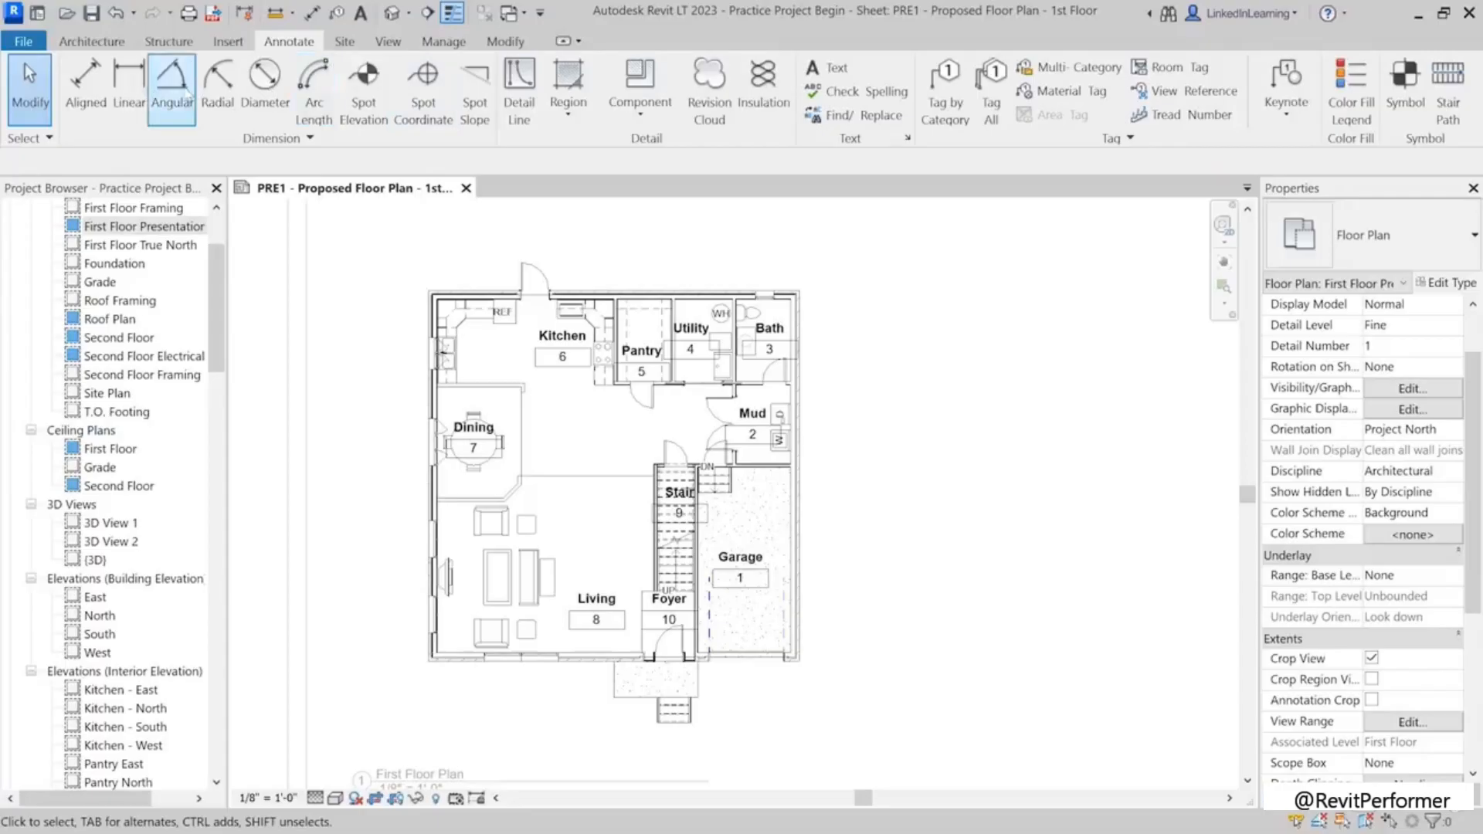
Step: Start an Aligned dimension on the first floor plan with Wall faces as the preferred reference
left_click(93, 103)
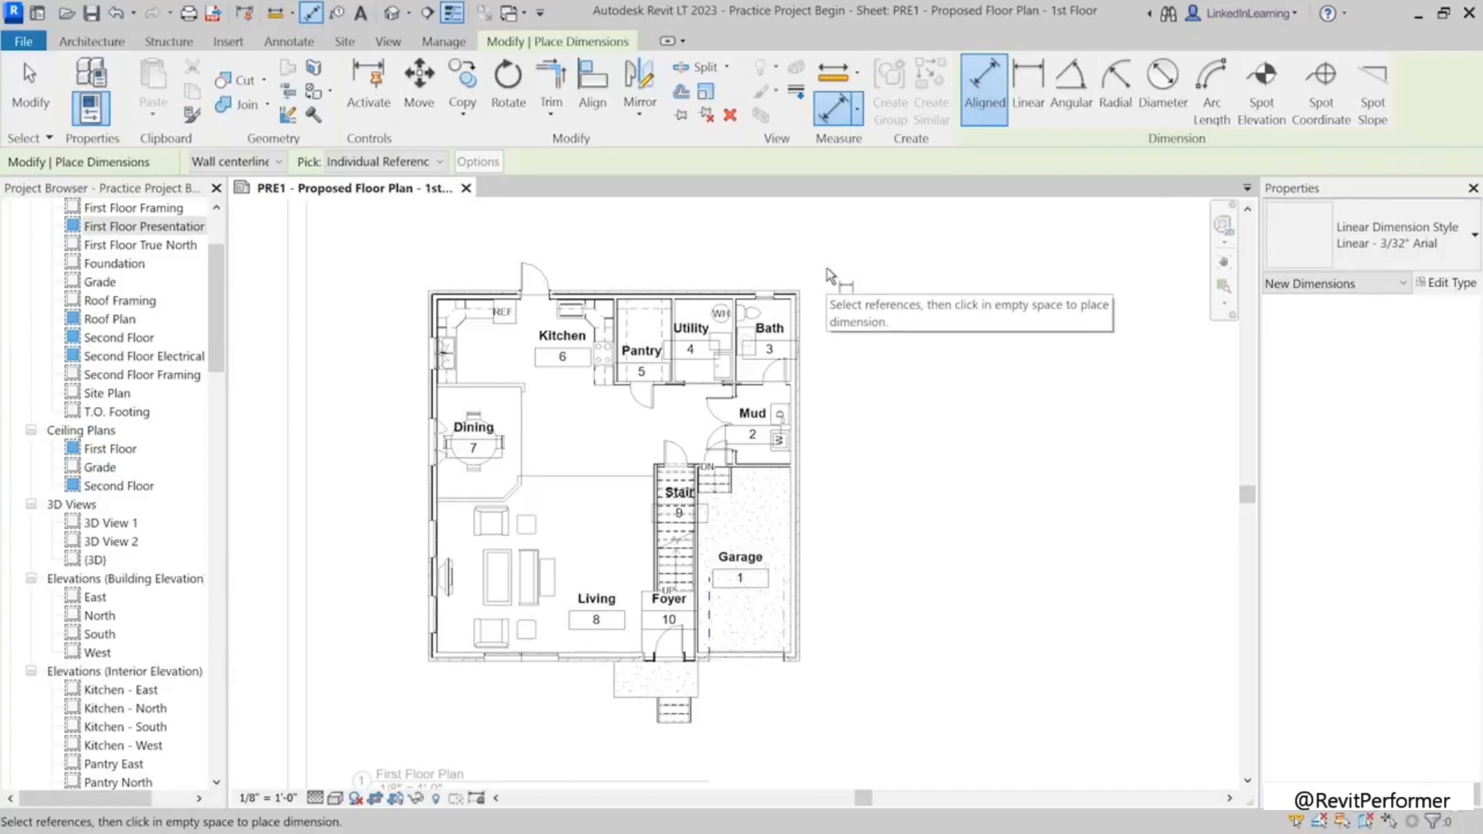
scroll(422, 330, "up", 4)
scroll(436, 293, "up", 4)
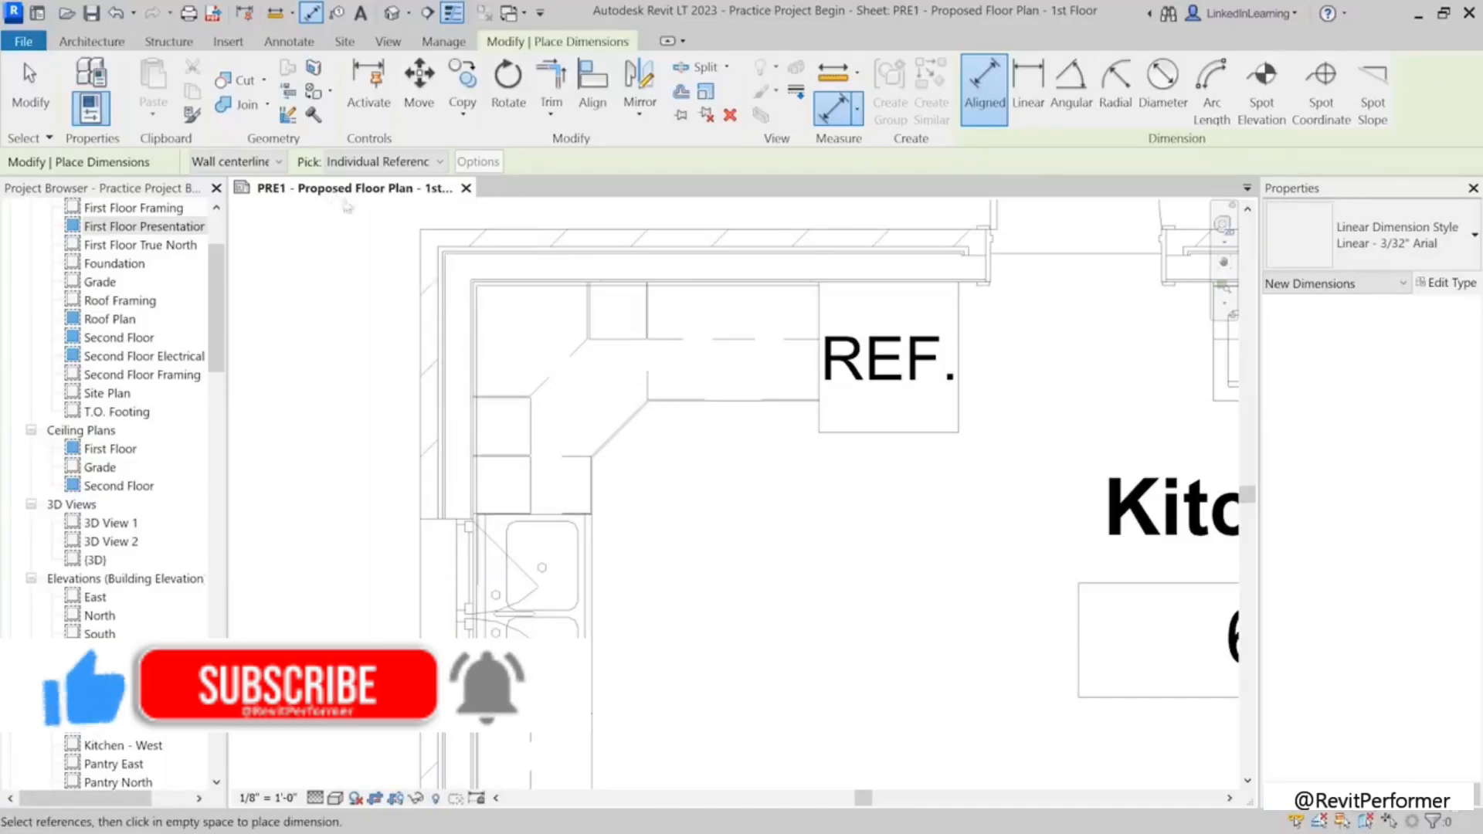
left_click(264, 162)
left_click(231, 199)
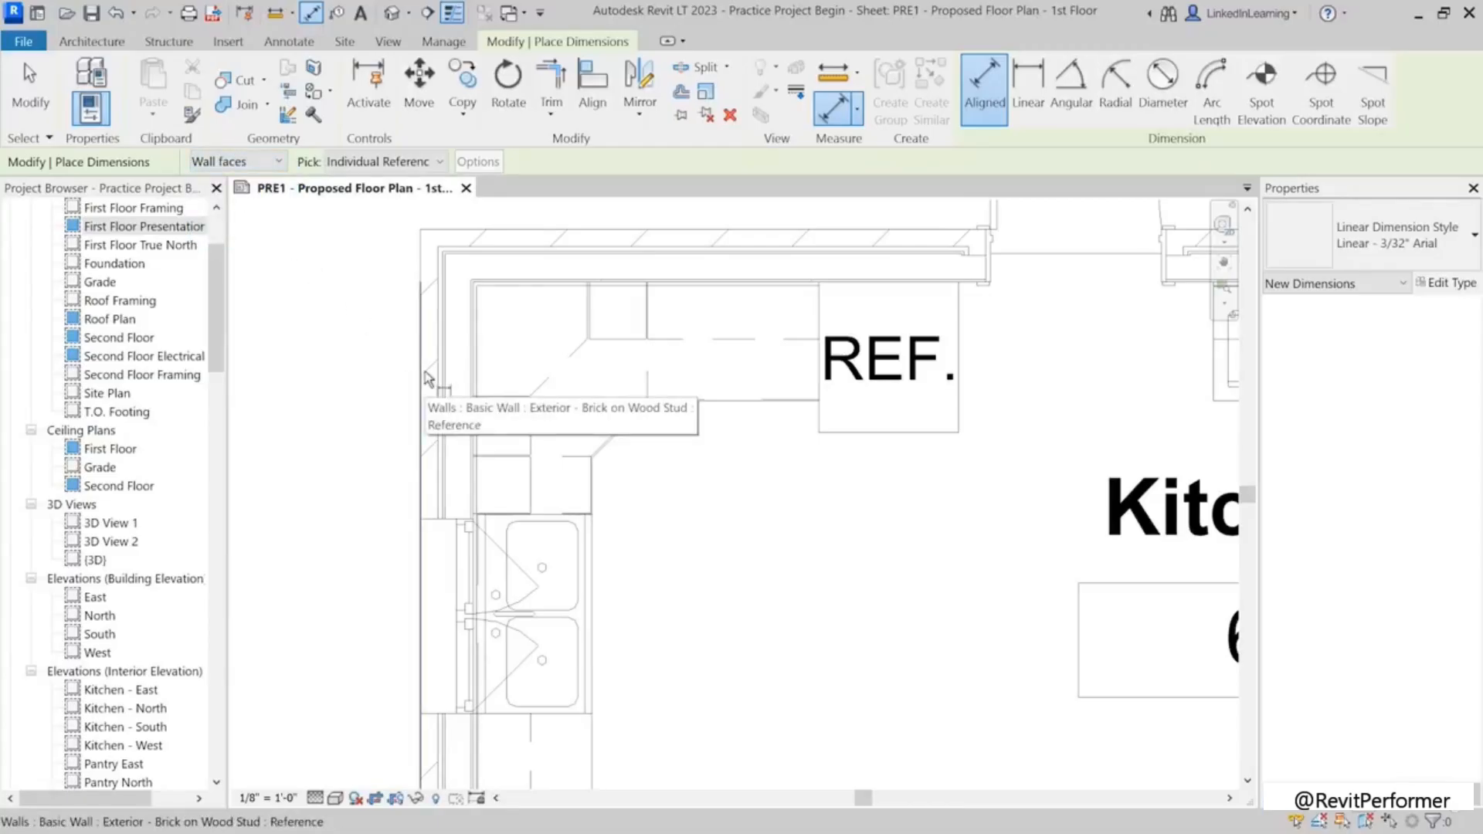
left_click(271, 162)
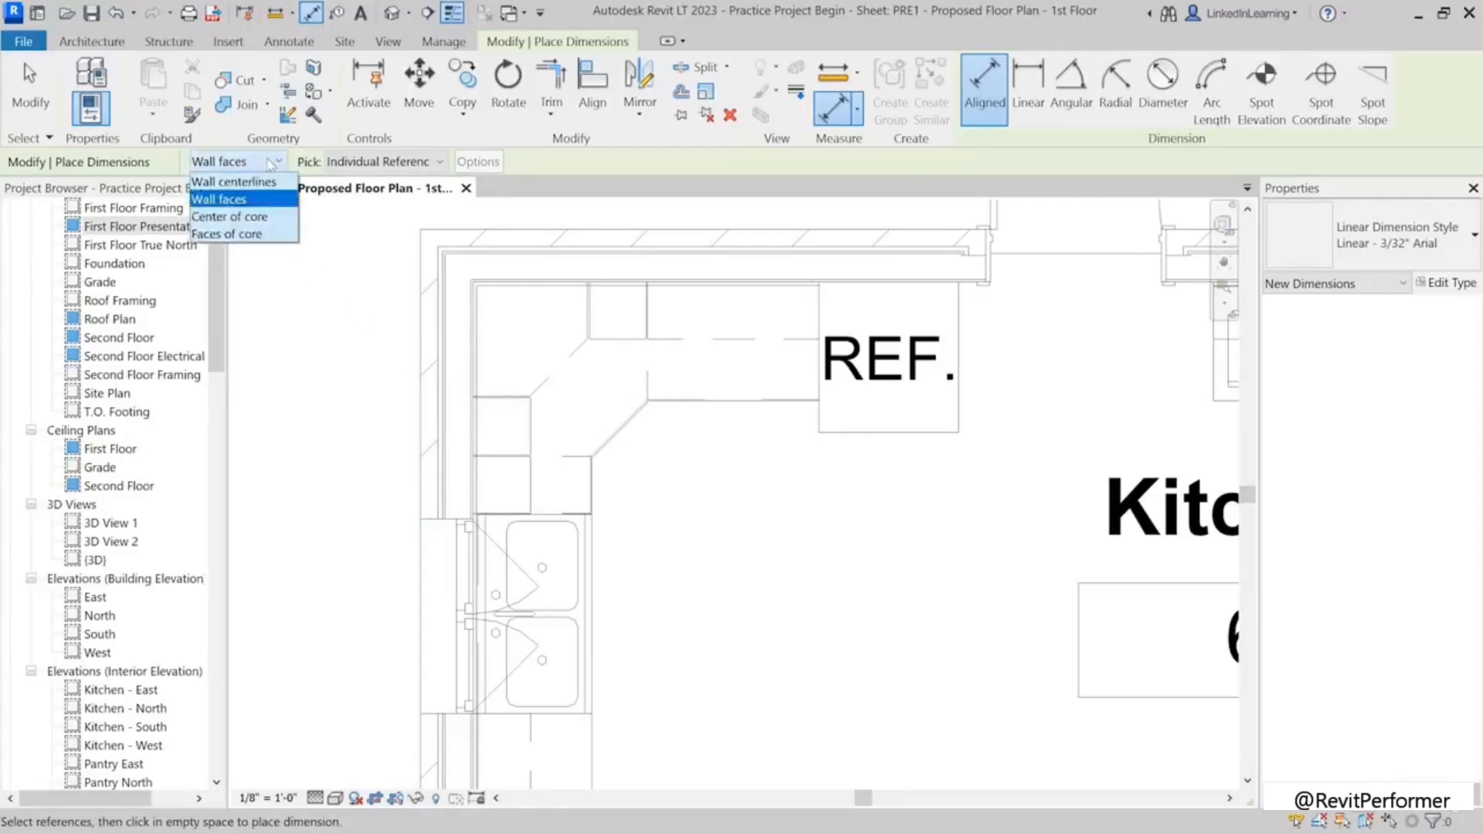
left_click(251, 200)
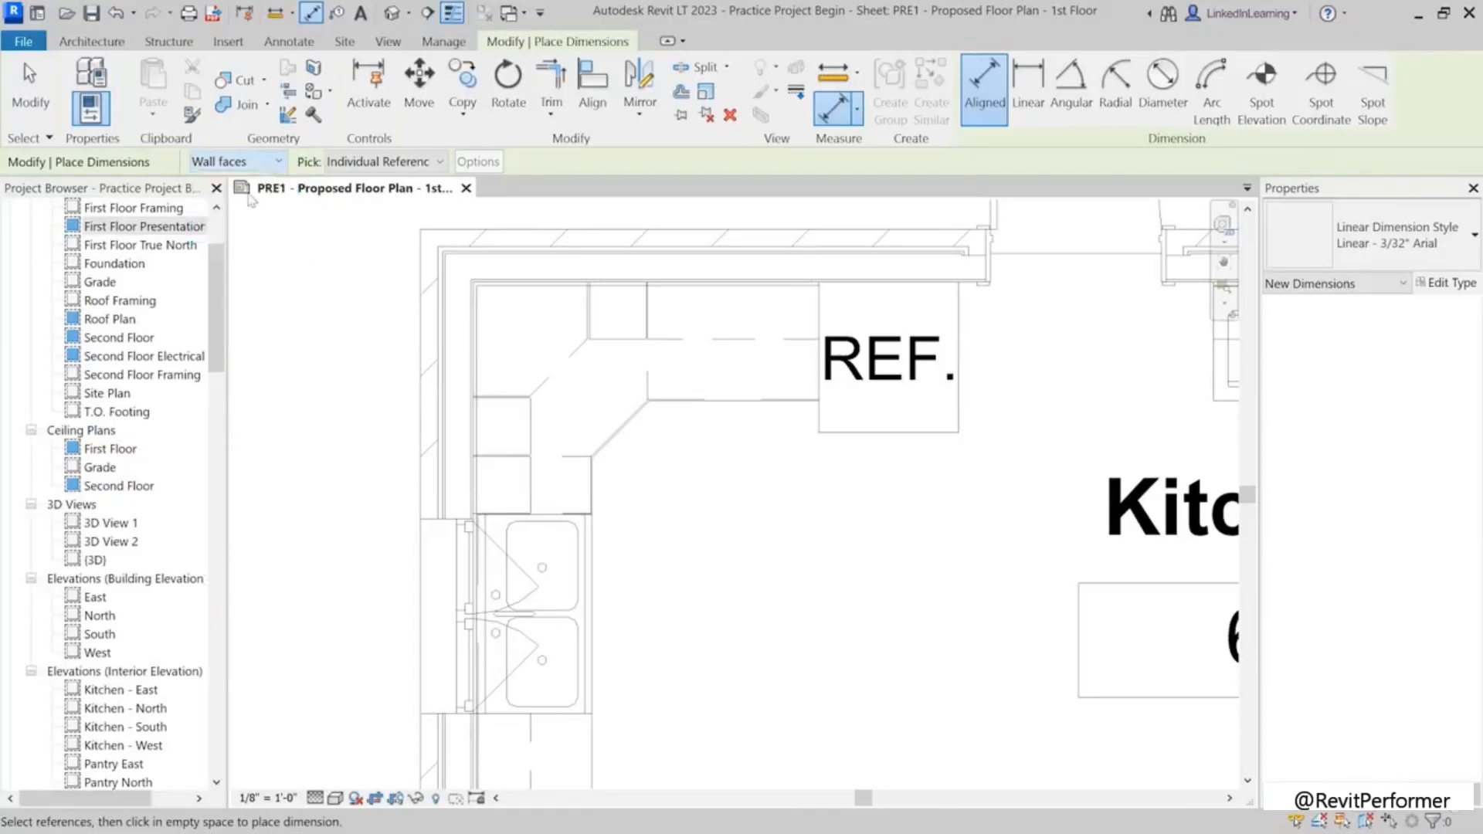
Step: Dimension the building's overall width between the outer faces of its side walls, placing the dimension above the kitchen side
left_click(419, 361)
scroll(348, 374, "down", 6)
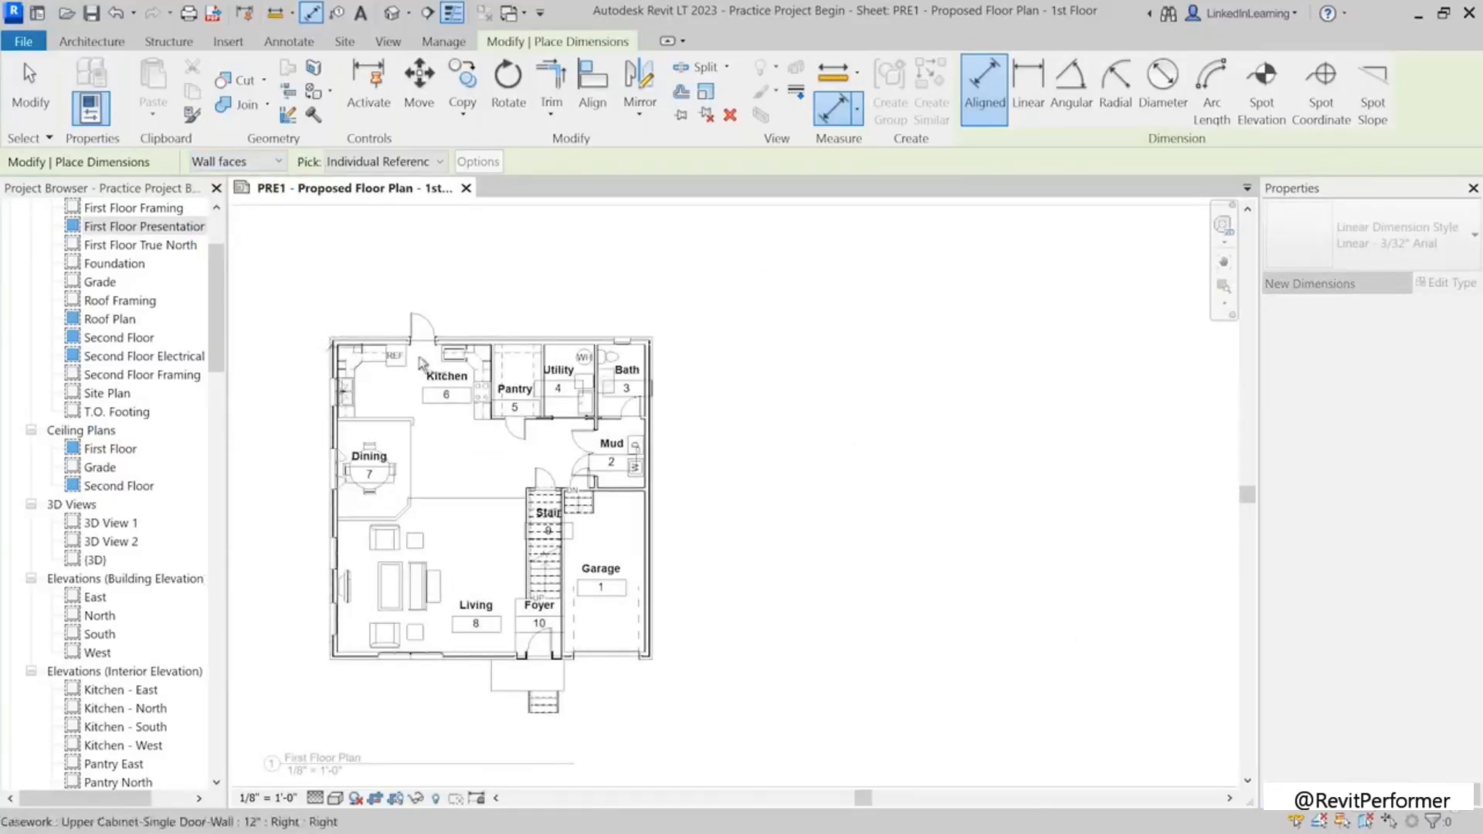
scroll(668, 357, "up", 4)
left_click(668, 357)
scroll(628, 355, "down", 4)
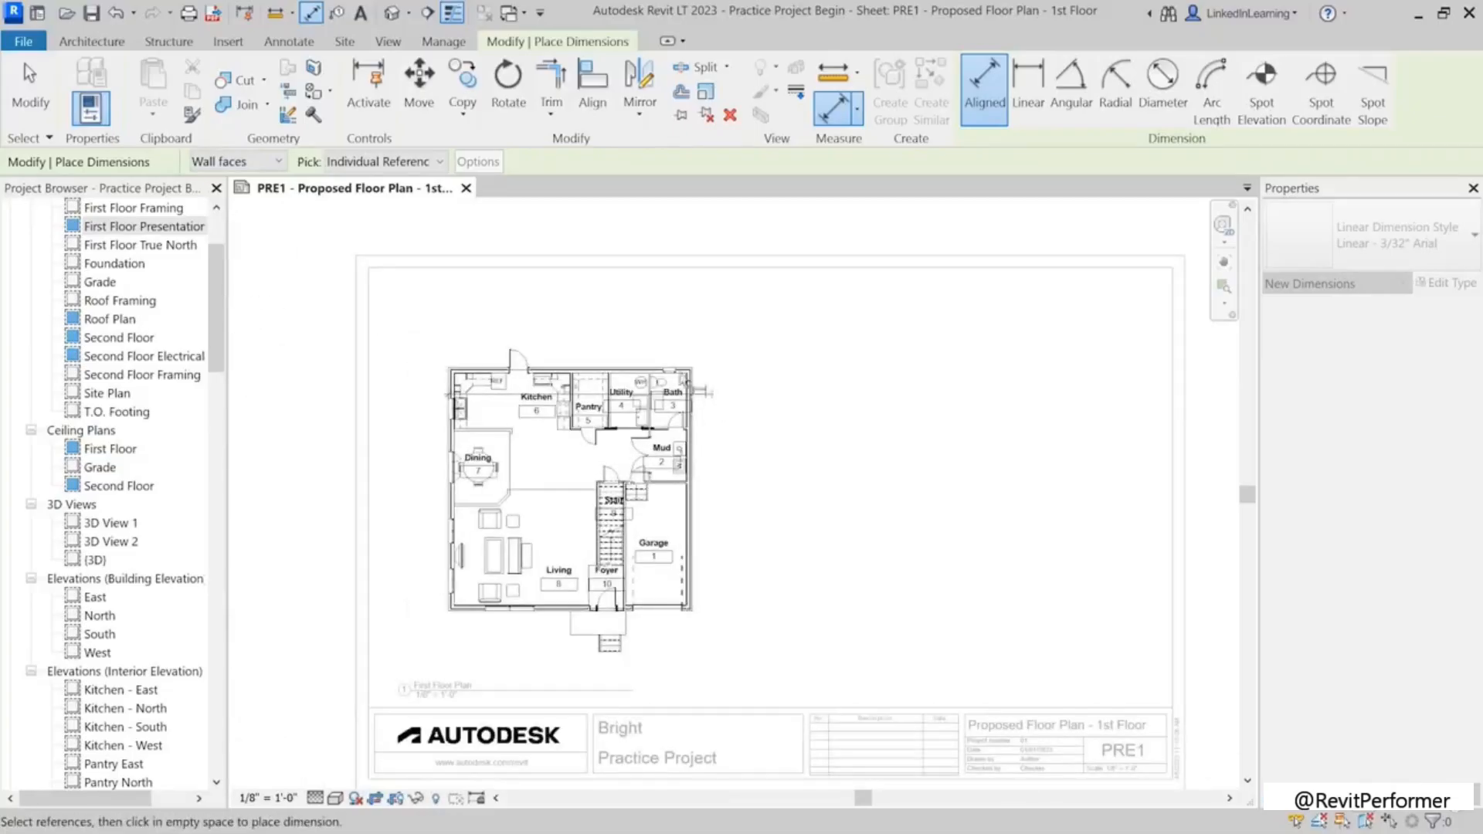
scroll(608, 342, "up", 3)
left_click(594, 331)
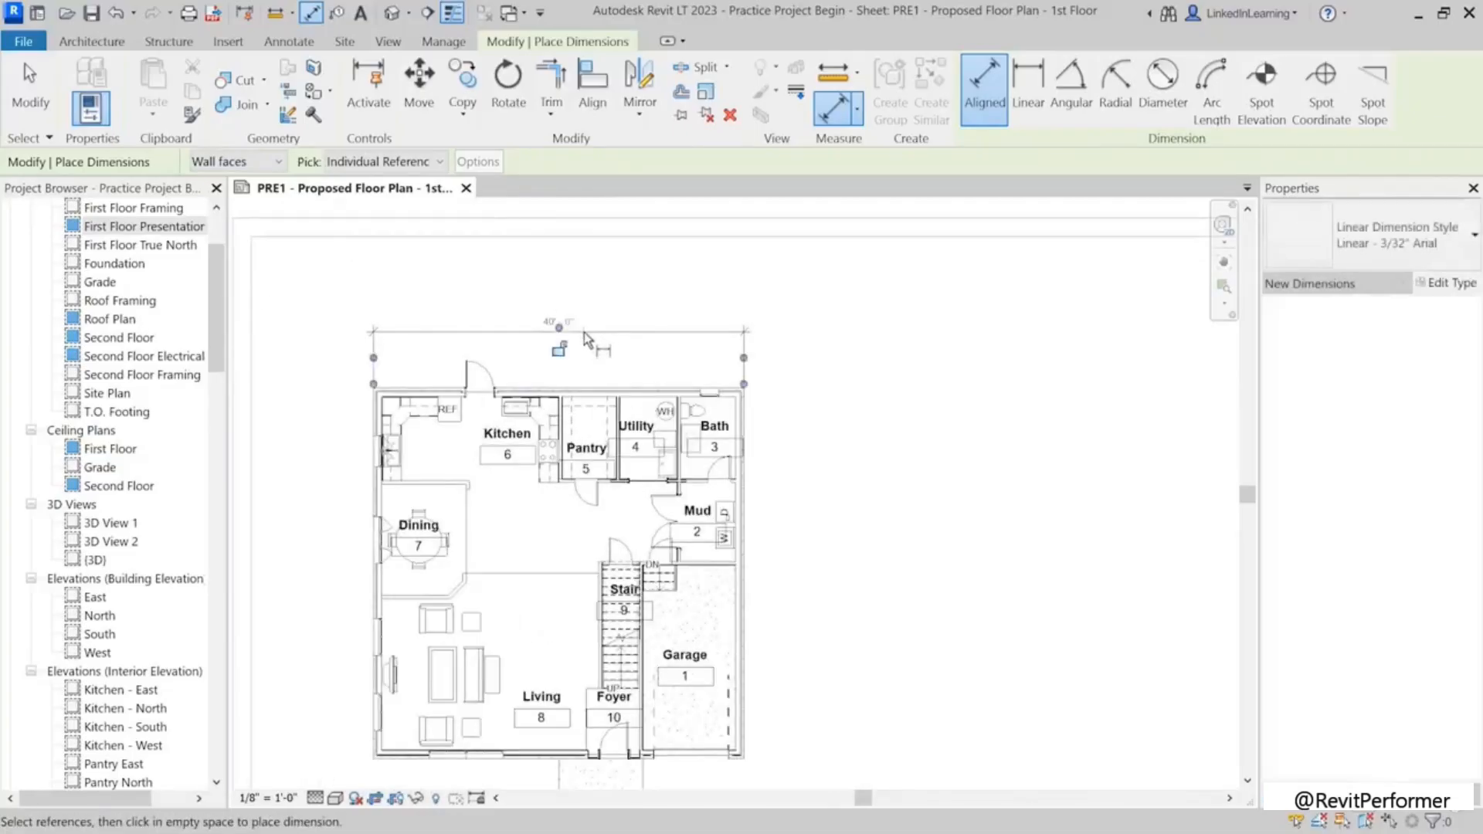
Step: Dimension the building's overall depth from the kitchen-side wall's outer face to the garage front, placing the dimension outside the garage side
left_click(683, 389)
scroll(739, 741, "up", 5)
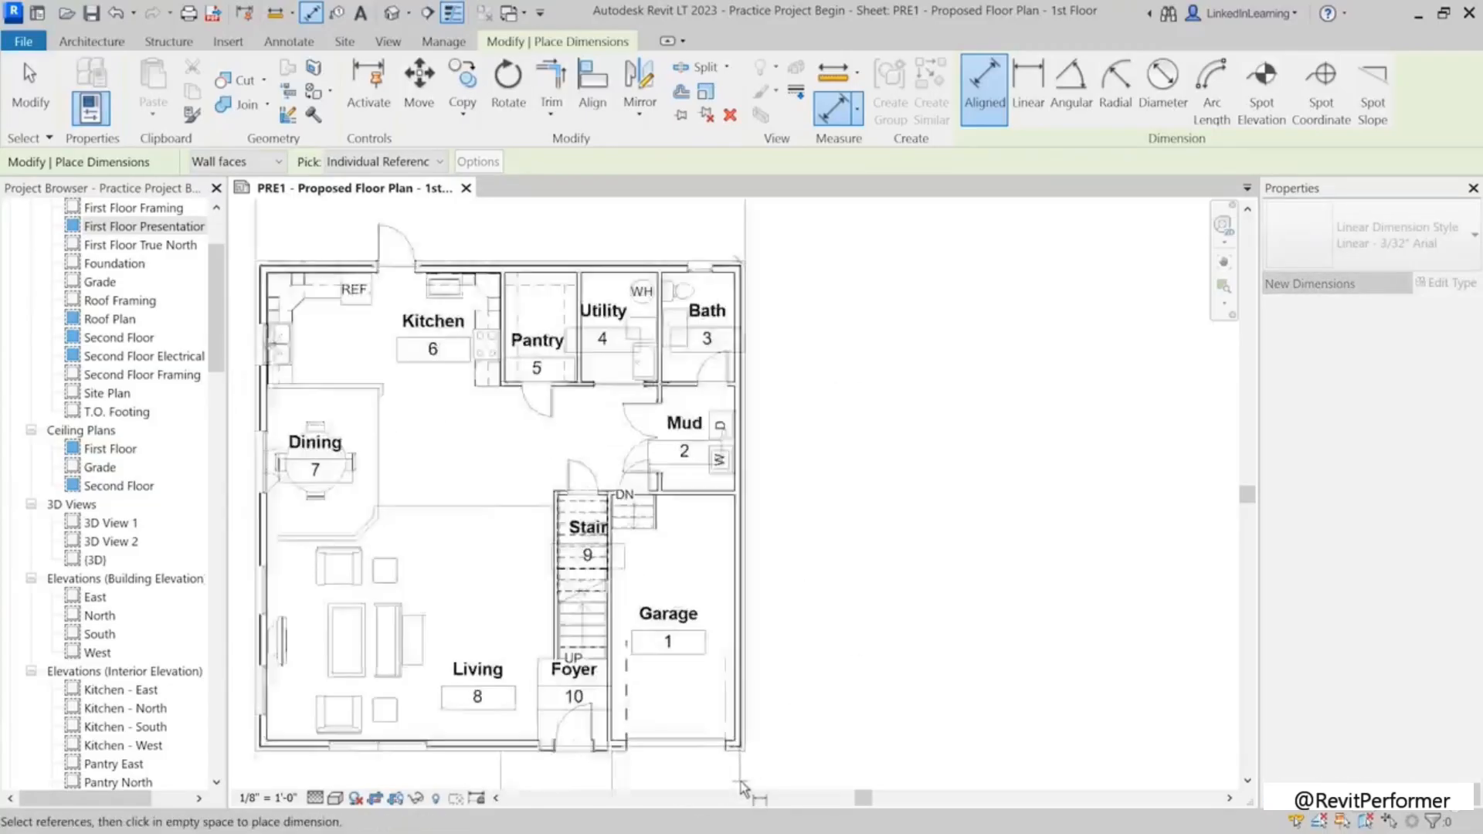
scroll(618, 660, "down", 3)
scroll(625, 668, "down", 2)
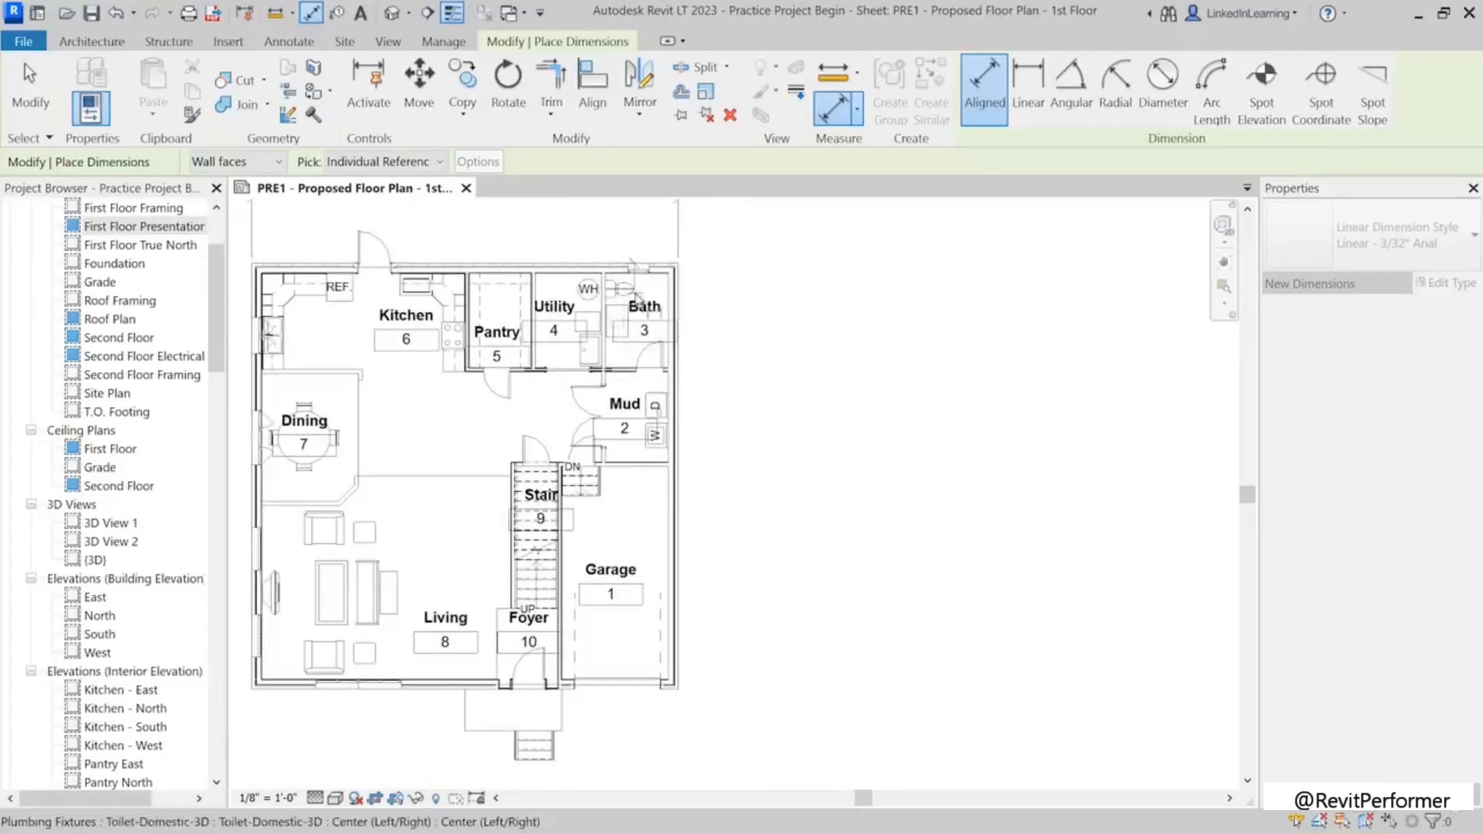
scroll(659, 680, "up", 4)
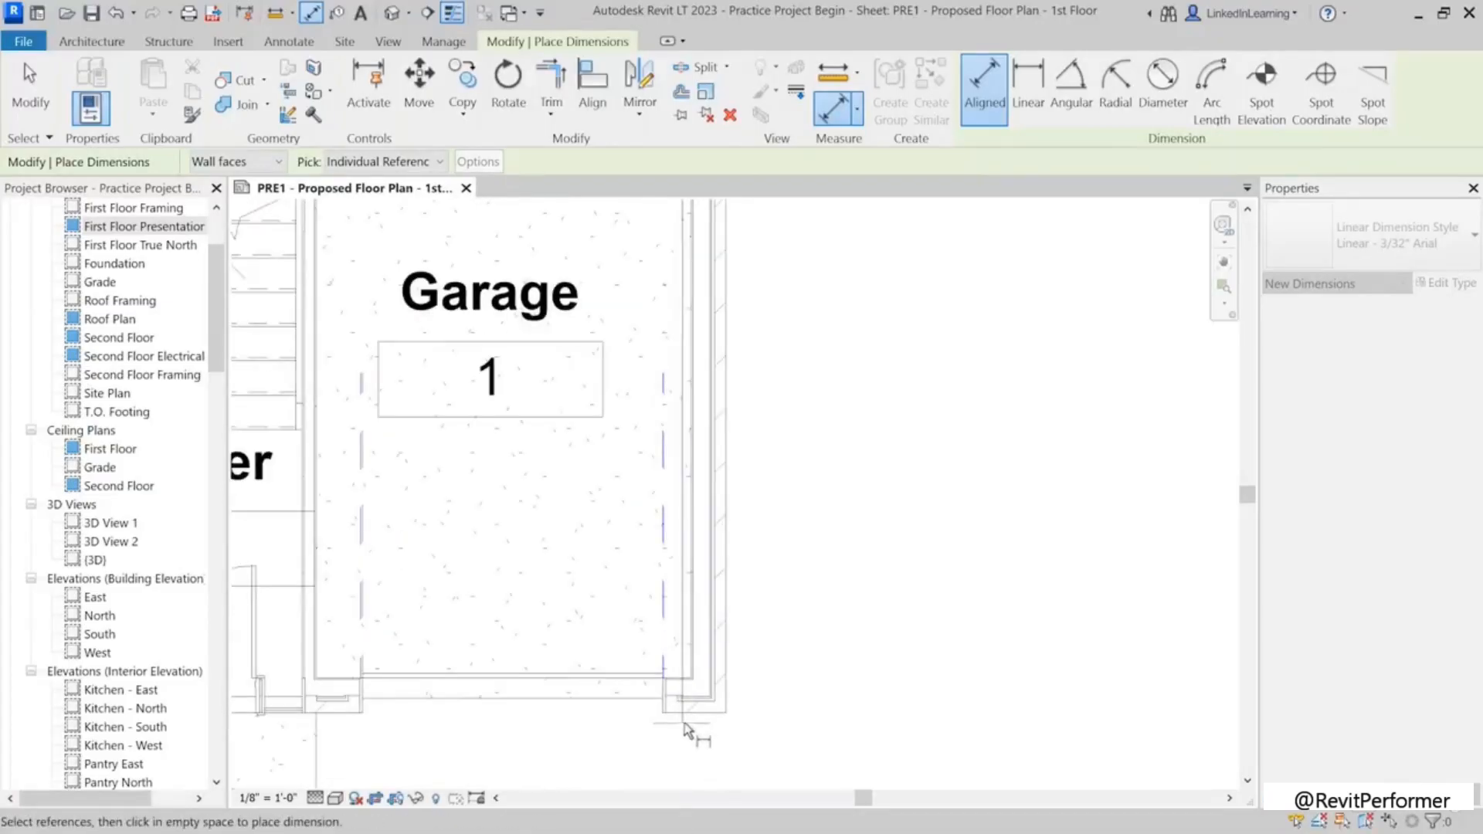
scroll(698, 722, "up", 2)
scroll(671, 721, "down", 3)
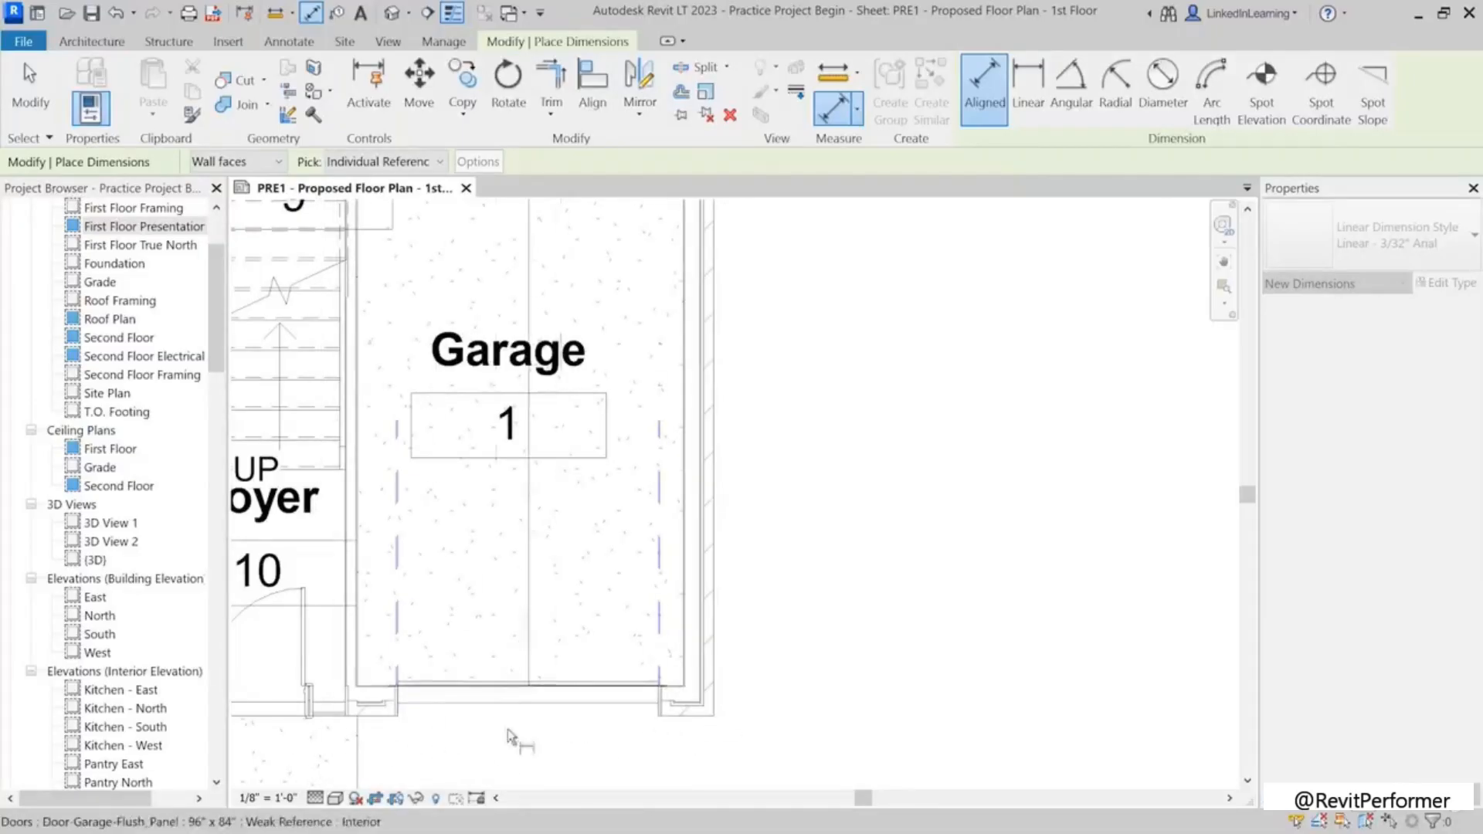
scroll(672, 718, "up", 2)
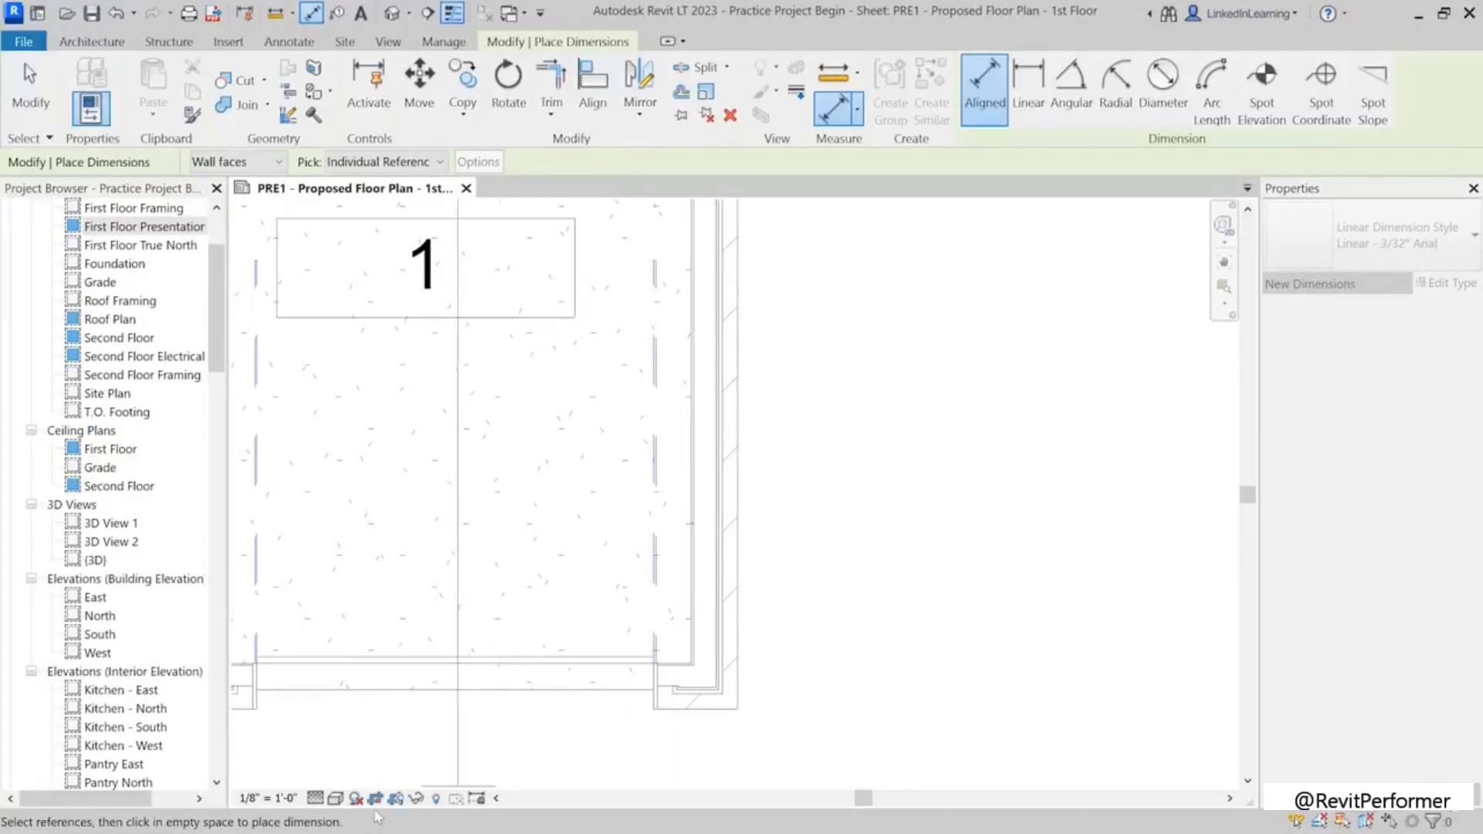
left_click(677, 711)
scroll(679, 714, "down", 4)
left_click(804, 711)
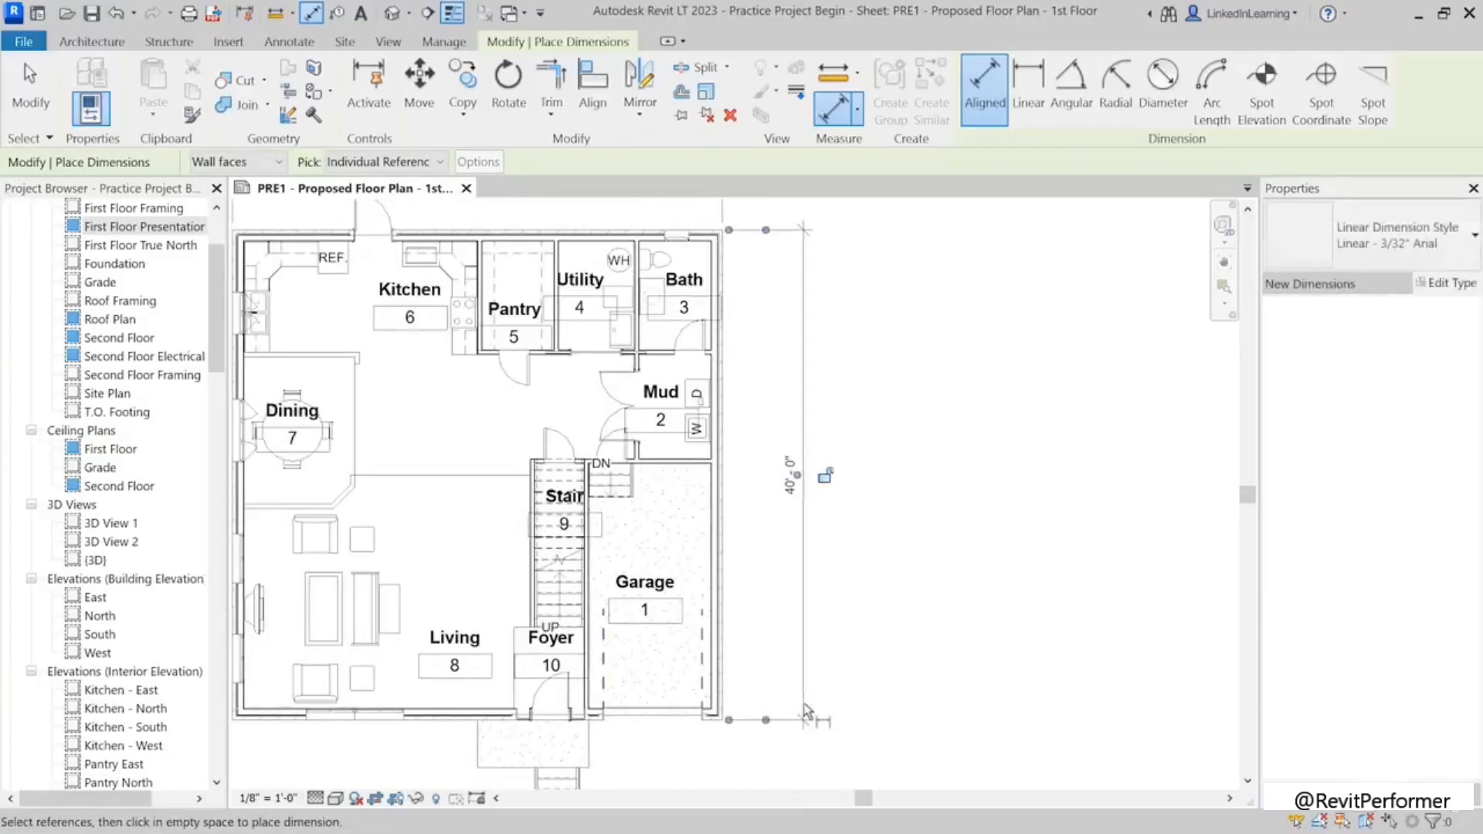
key("Escape")
key("Escape")
scroll(818, 740, "down", 3)
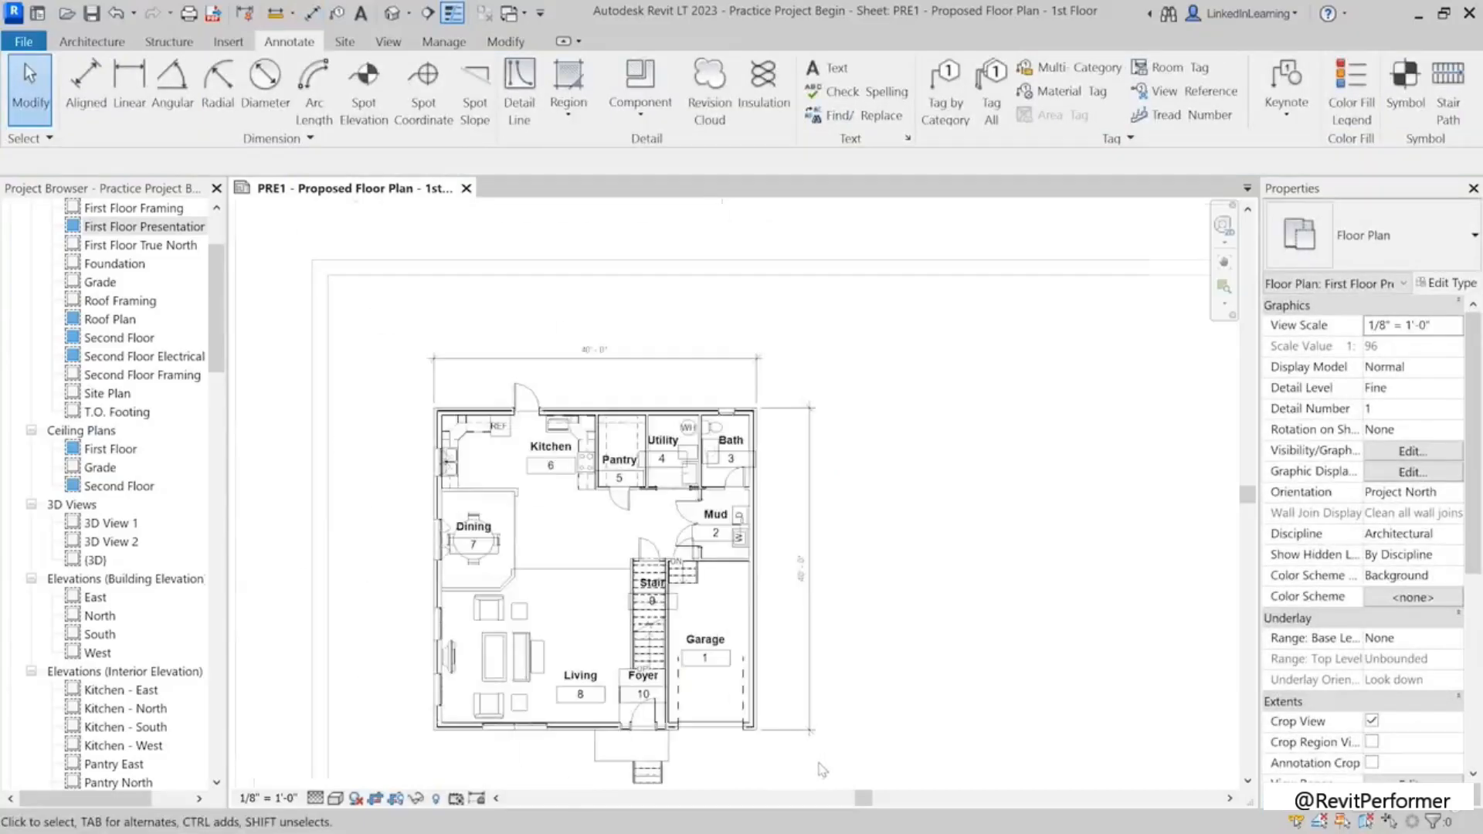
Step: Set a new Aligned dimension to pick Entire Walls, with Intersecting Walls as the automatic reference
scroll(532, 408, "up", 1)
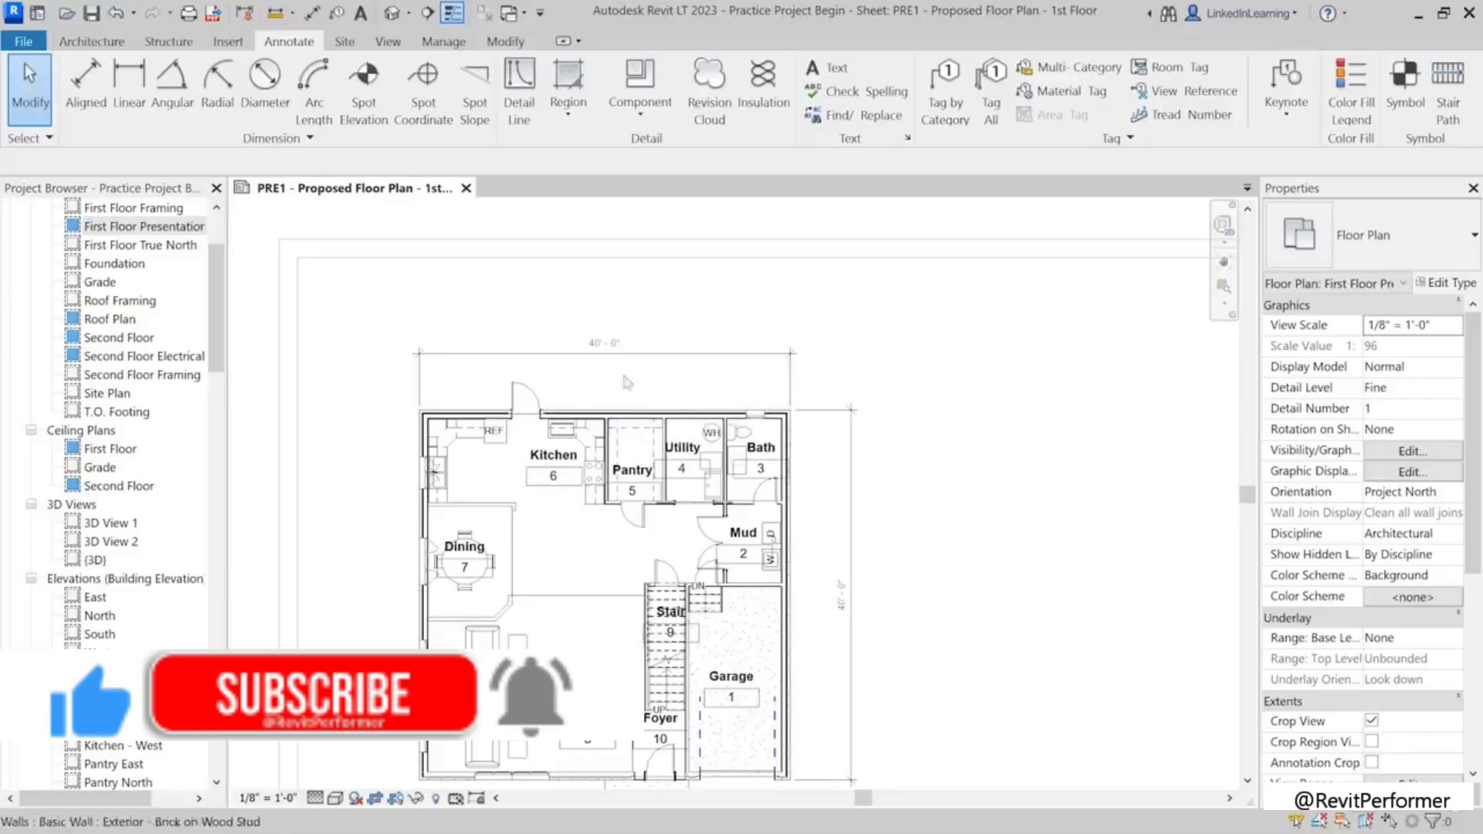
left_click(99, 89)
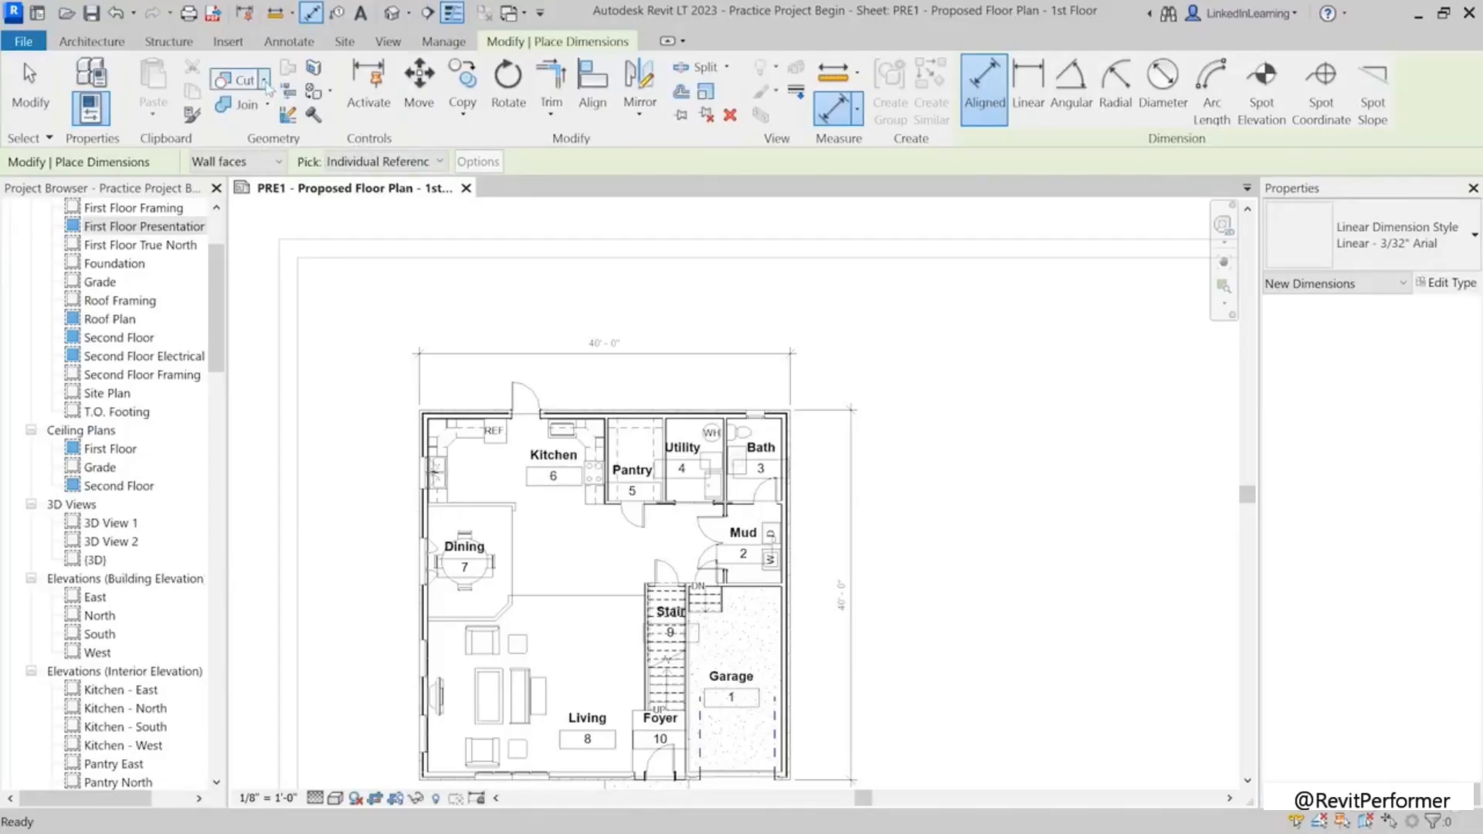
left_click(379, 175)
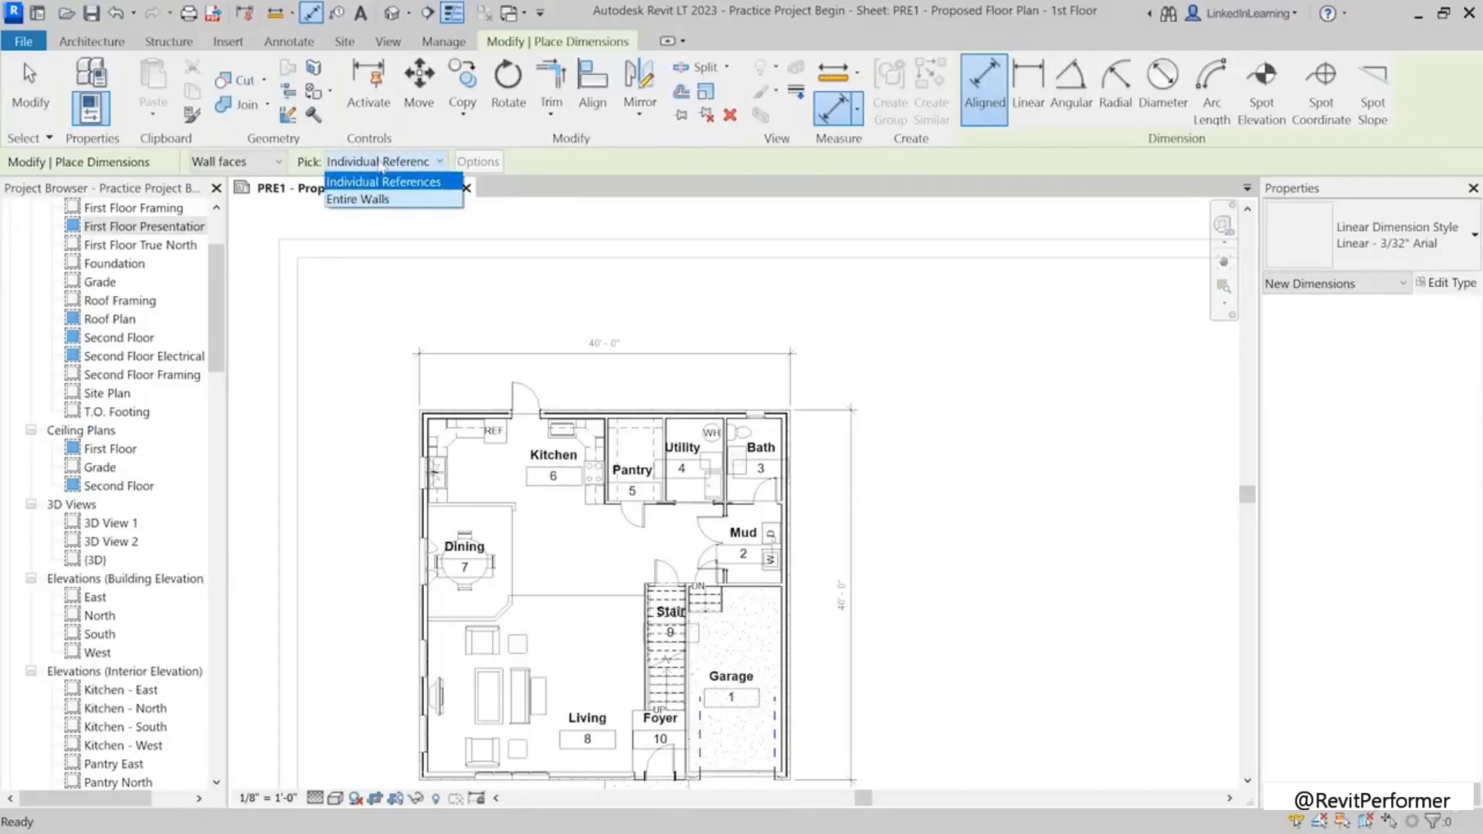
left_click(364, 198)
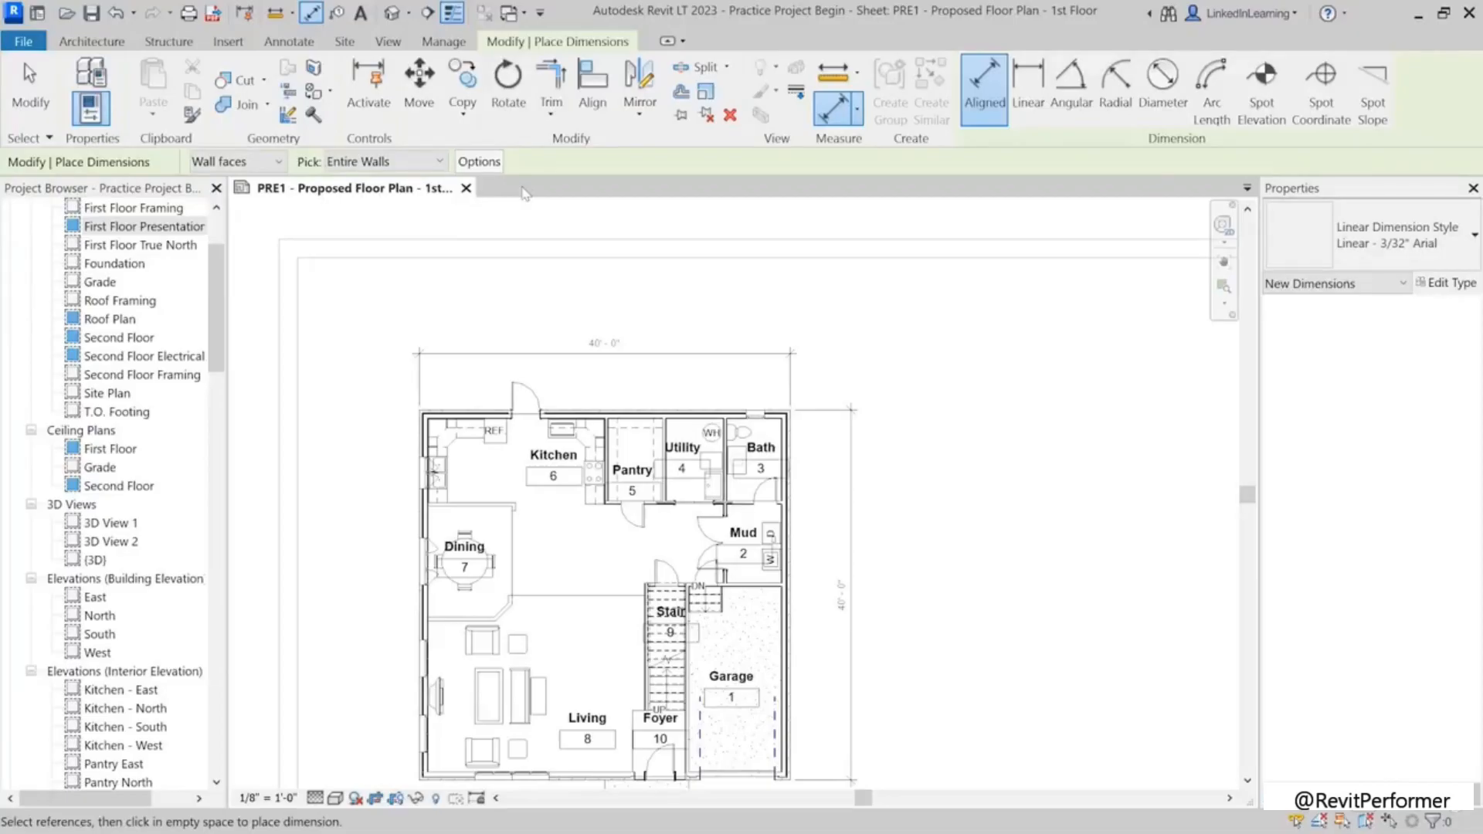
left_click(479, 162)
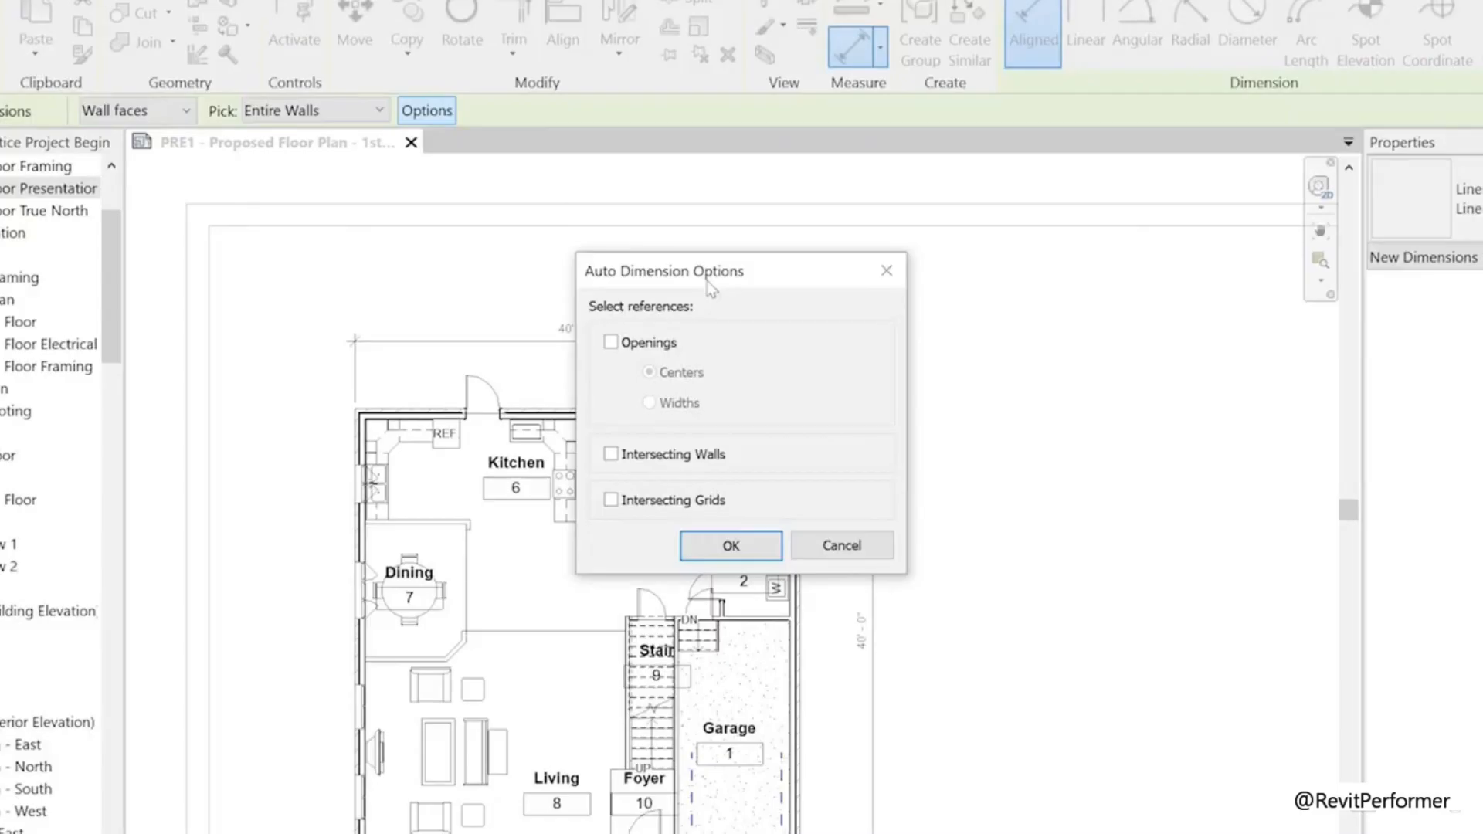
left_click(610, 455)
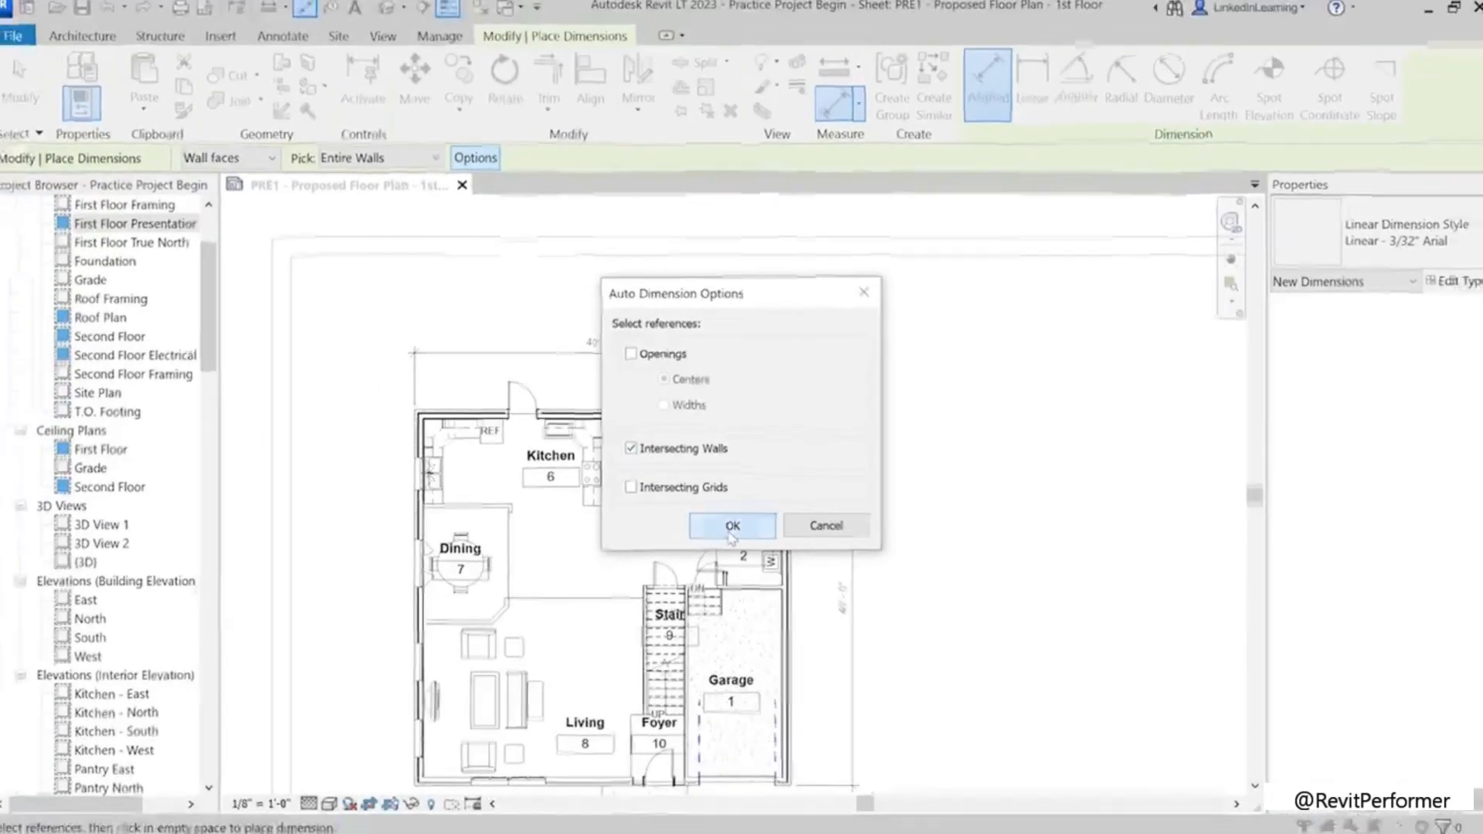
left_click(725, 542)
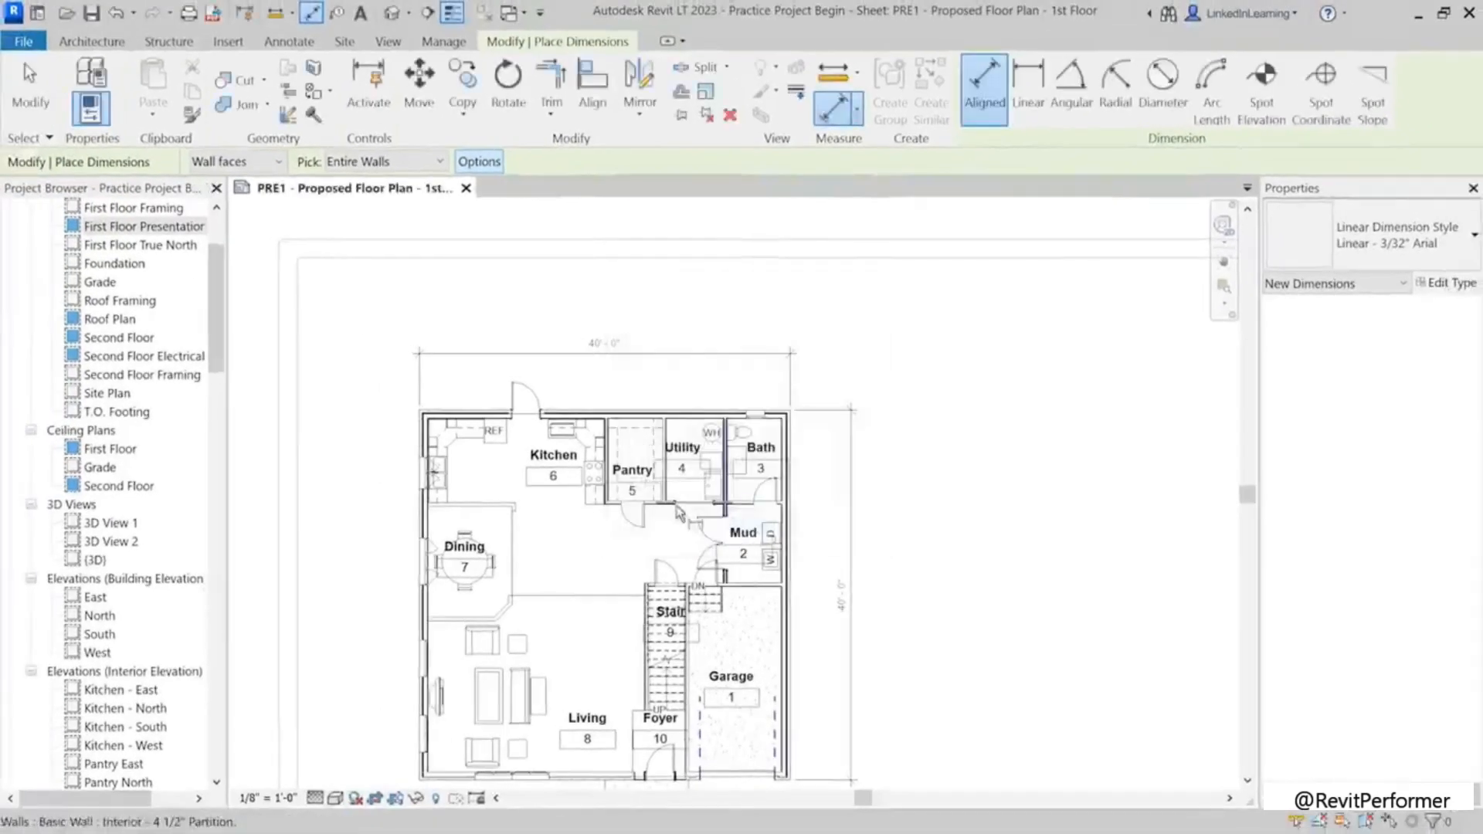
Step: Dimension the exterior wall behind the kitchen and bath to the Center of core, placing the string just inside the overall width dimension
left_click(255, 164)
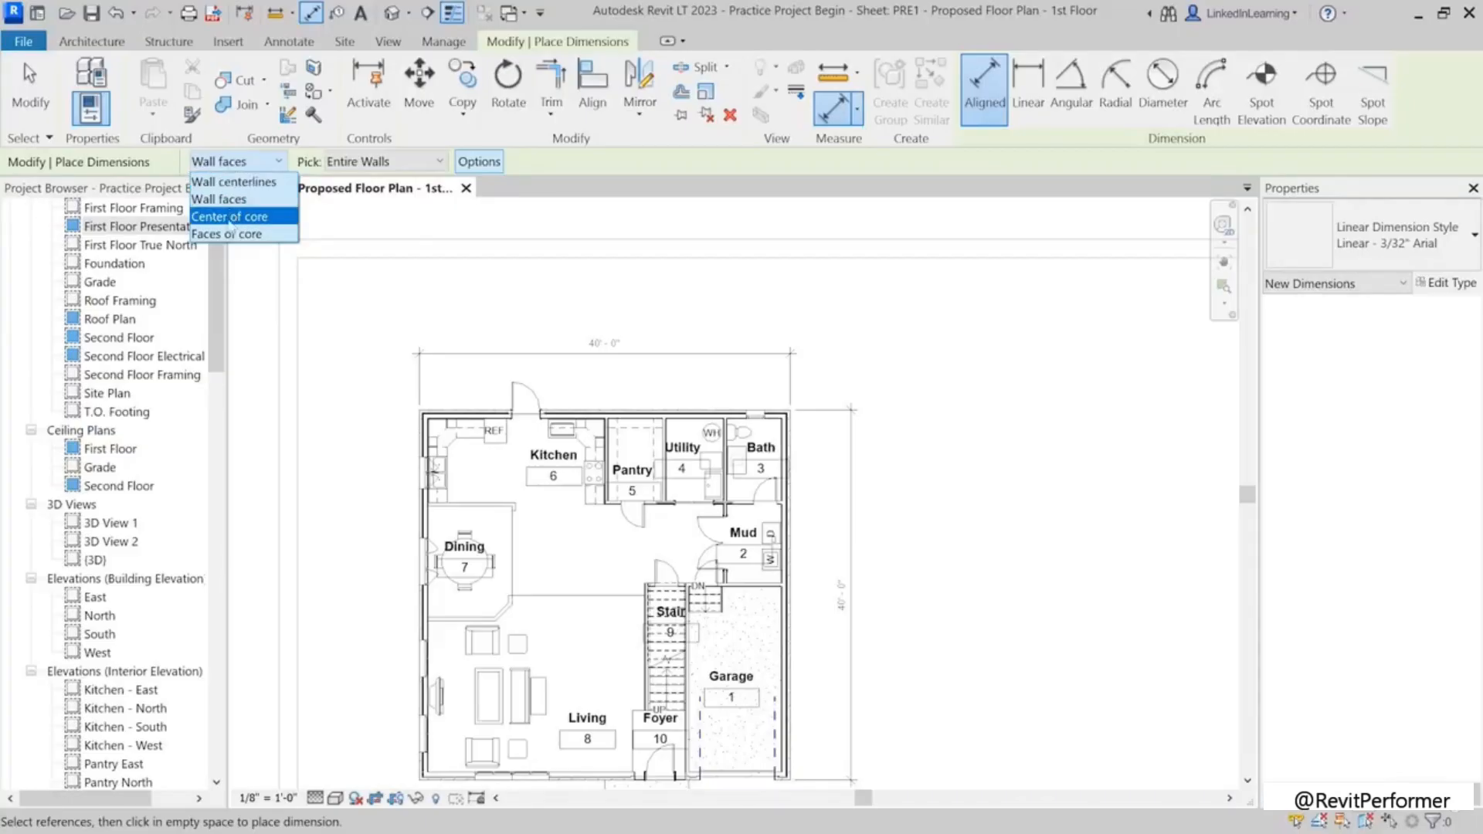
left_click(230, 217)
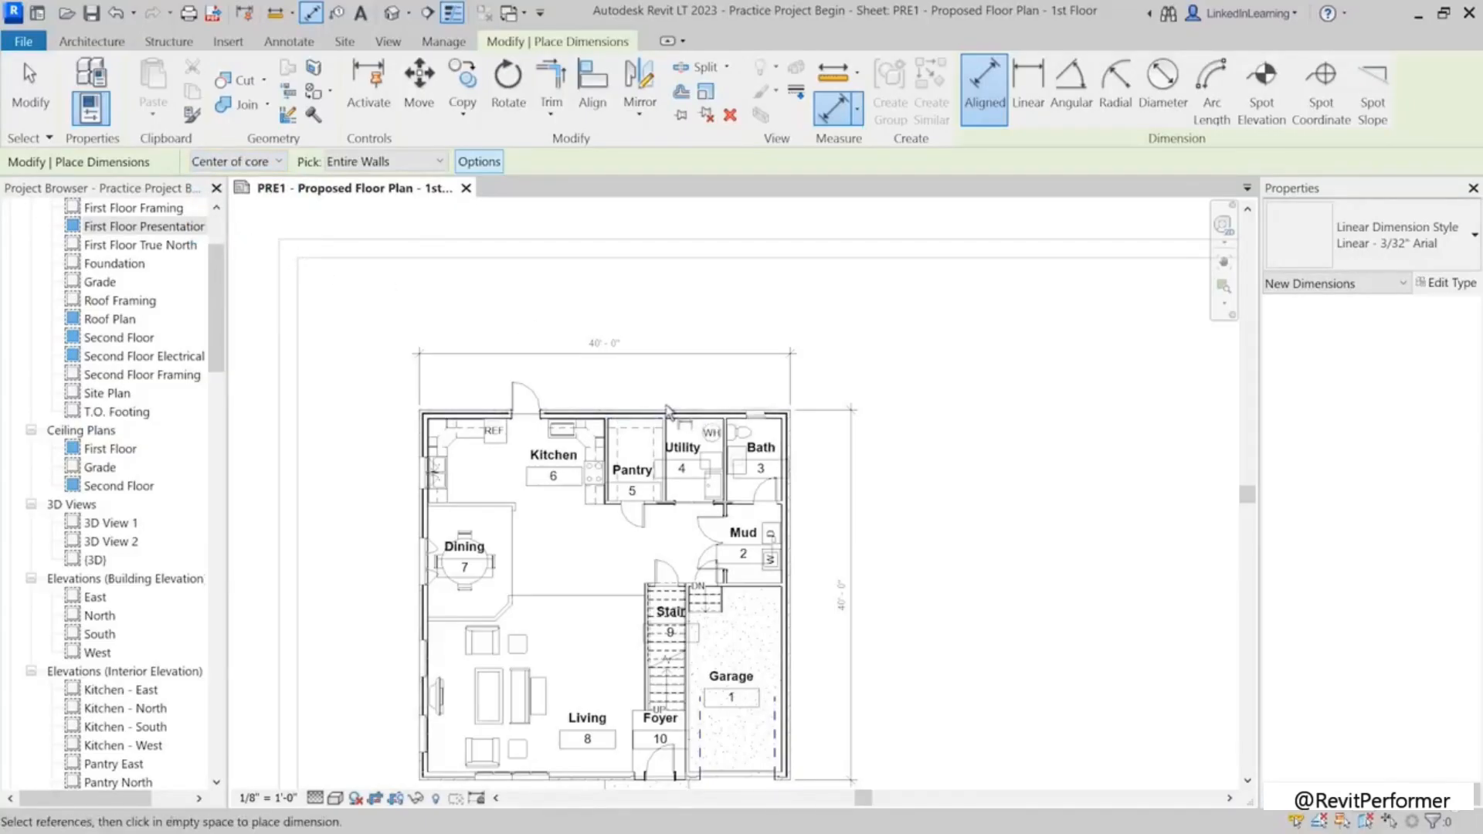
scroll(637, 417, "up", 1)
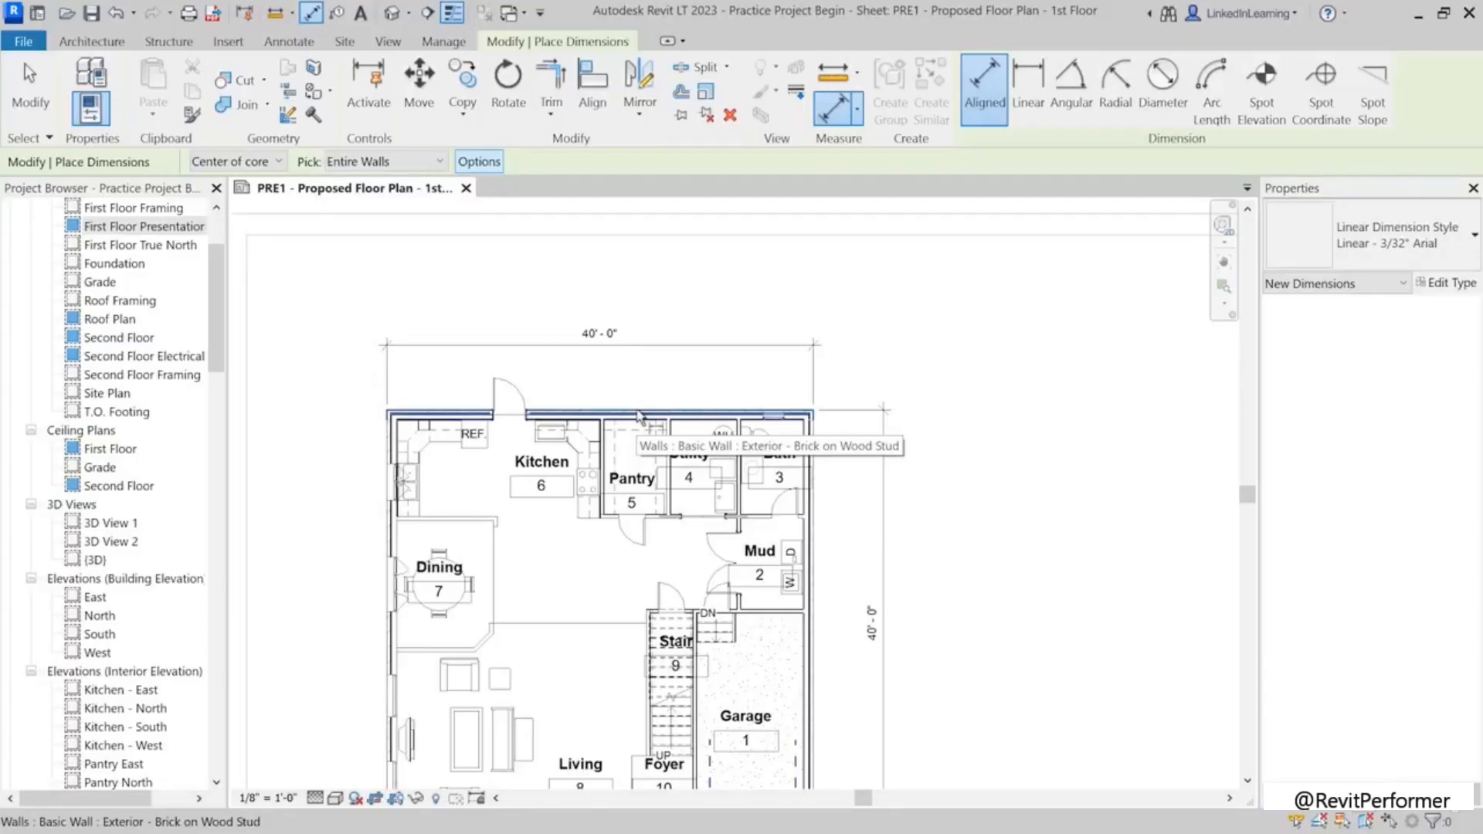
left_click(637, 417)
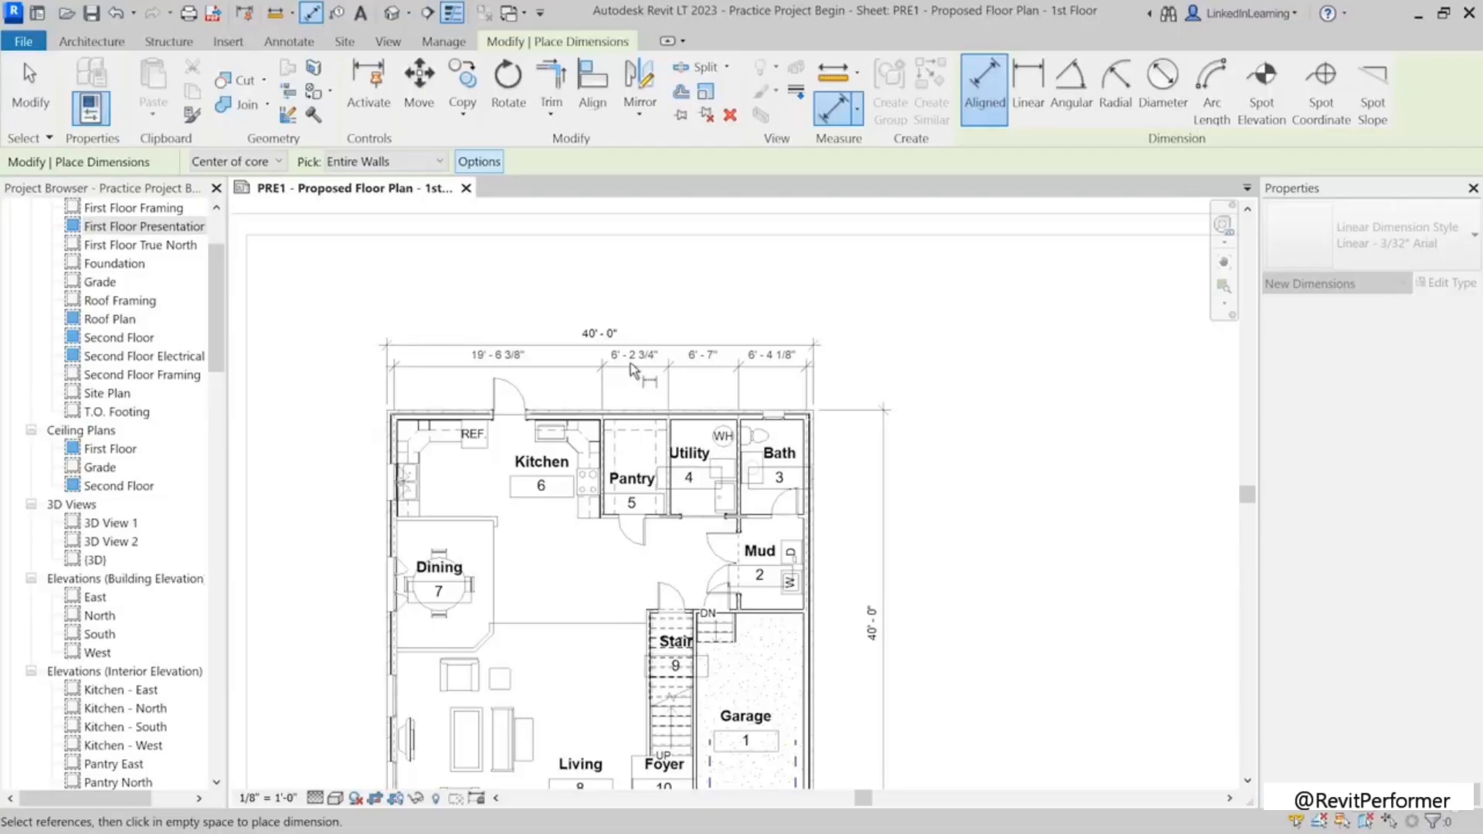
scroll(630, 363, "up", 5)
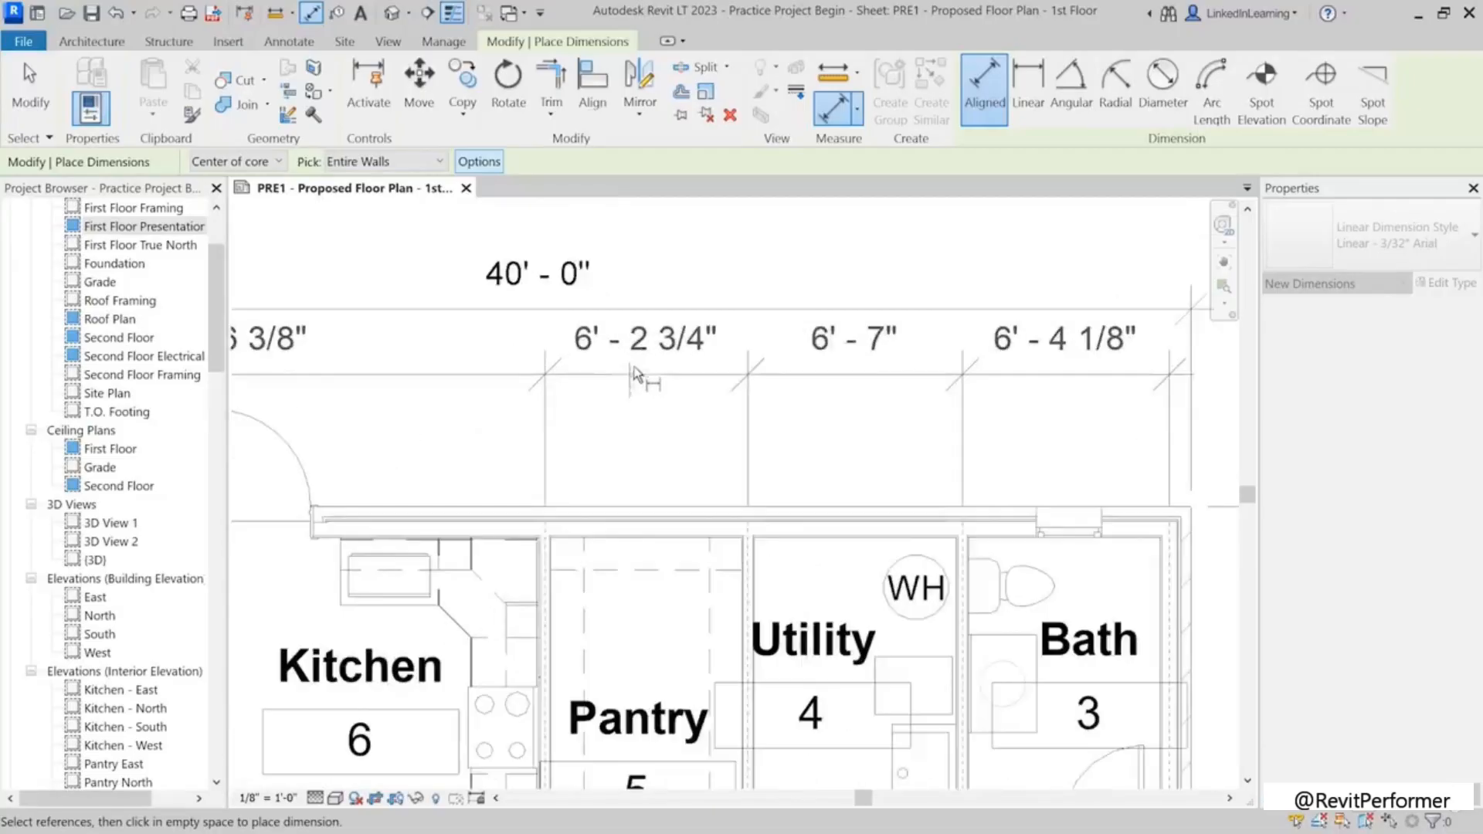
scroll(644, 468, "down", 3)
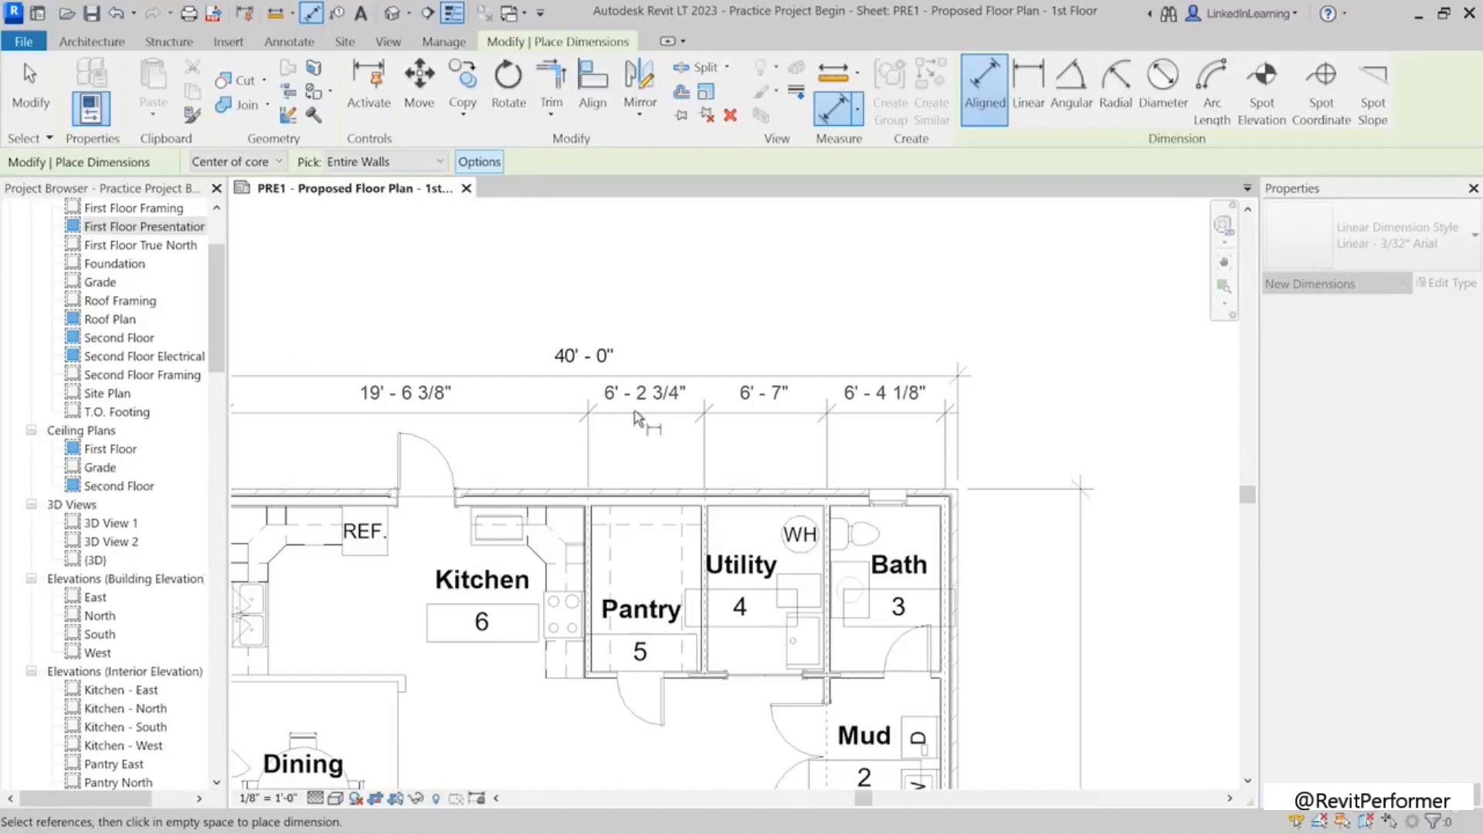
left_click(637, 418)
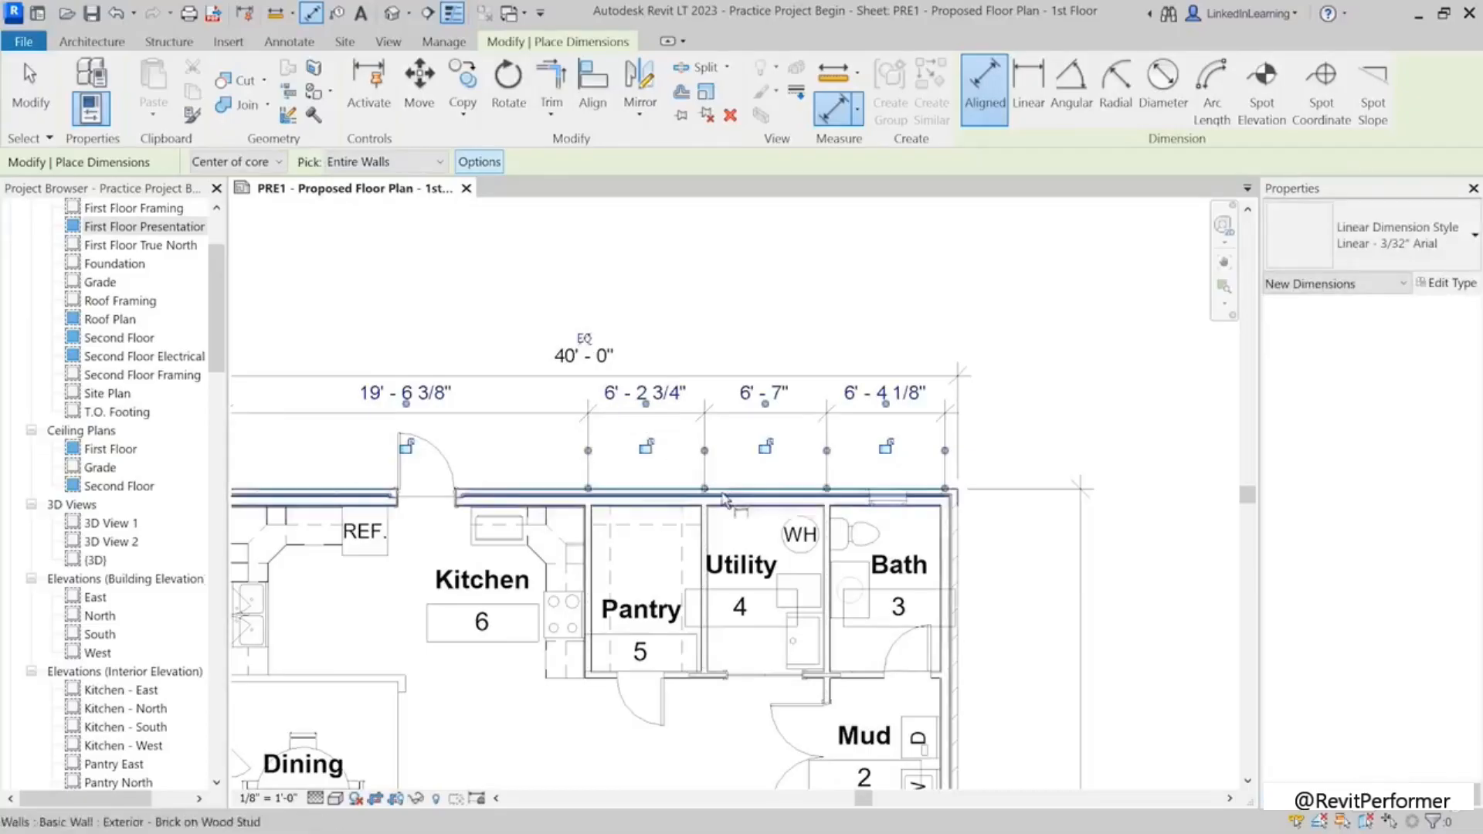
key("Escape")
key("Escape")
Step: Select the kitchen-side intersecting-wall dimension string and examine where its end witness line falls within the exterior wall beside the bath
scroll(844, 475, "down", 2)
scroll(926, 452, "up", 1)
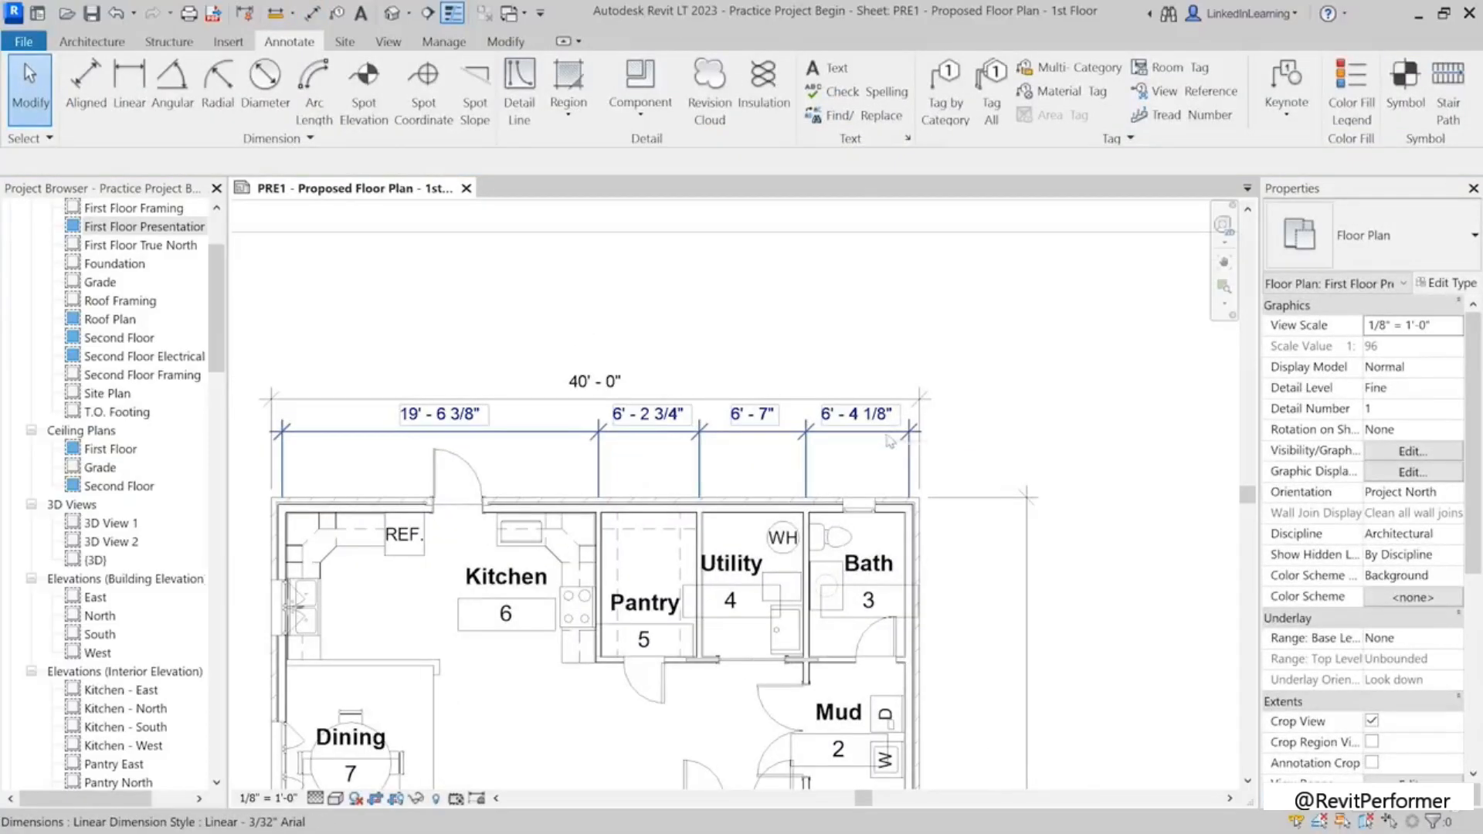
left_click(913, 448)
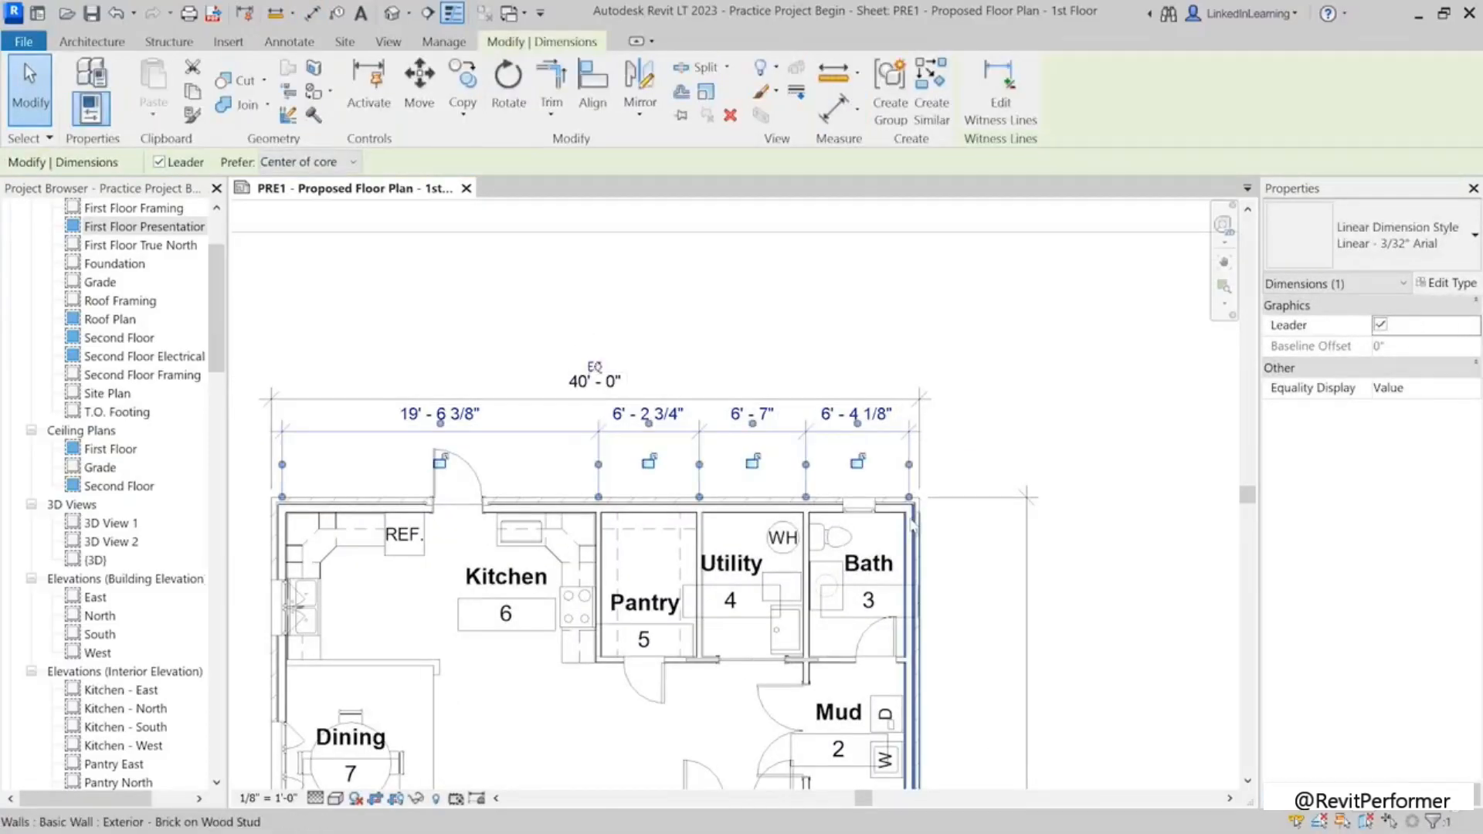
scroll(908, 540, "up", 1)
scroll(908, 545, "up", 4)
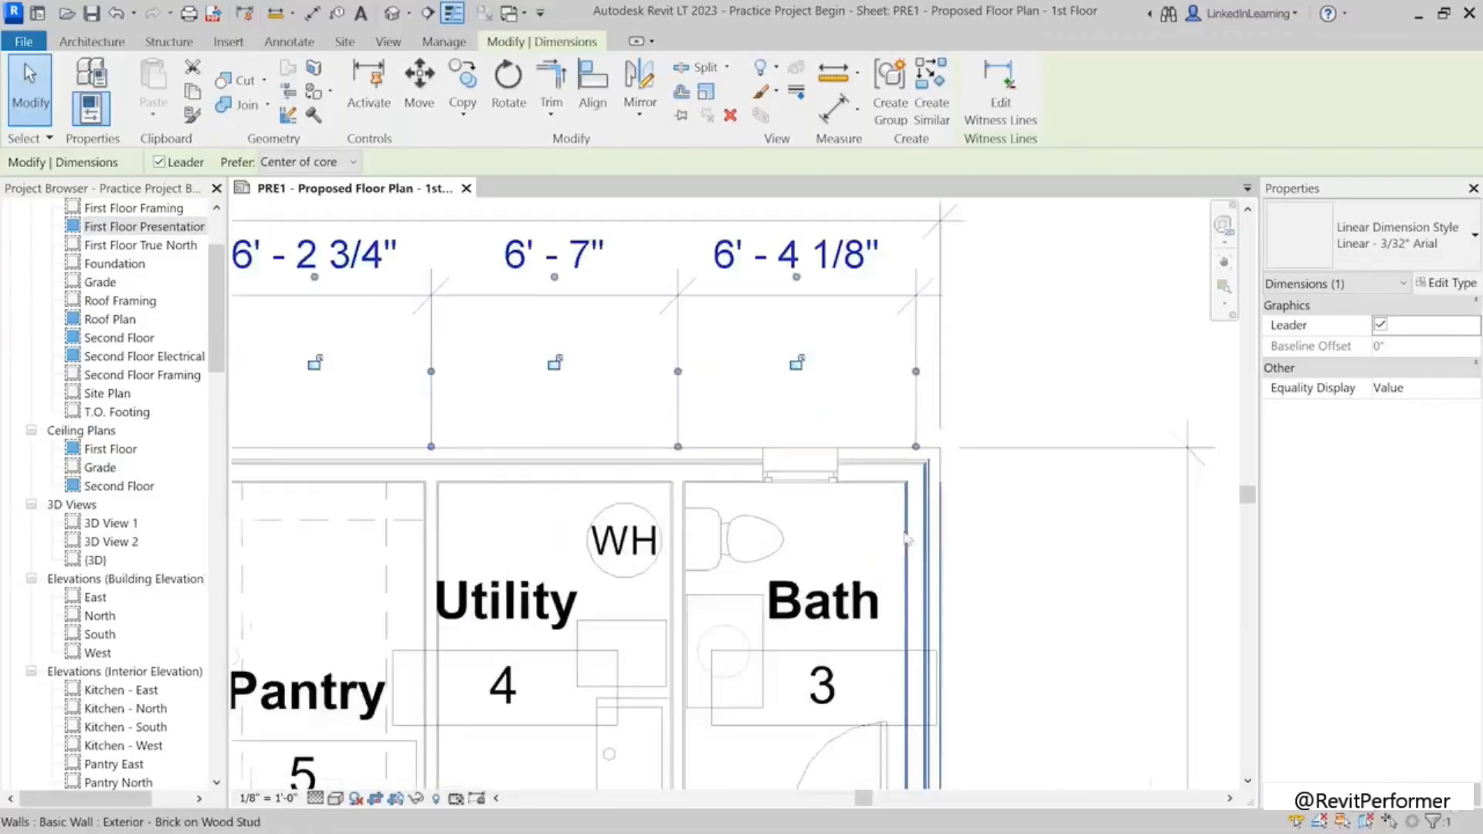
scroll(909, 540, "down", 3)
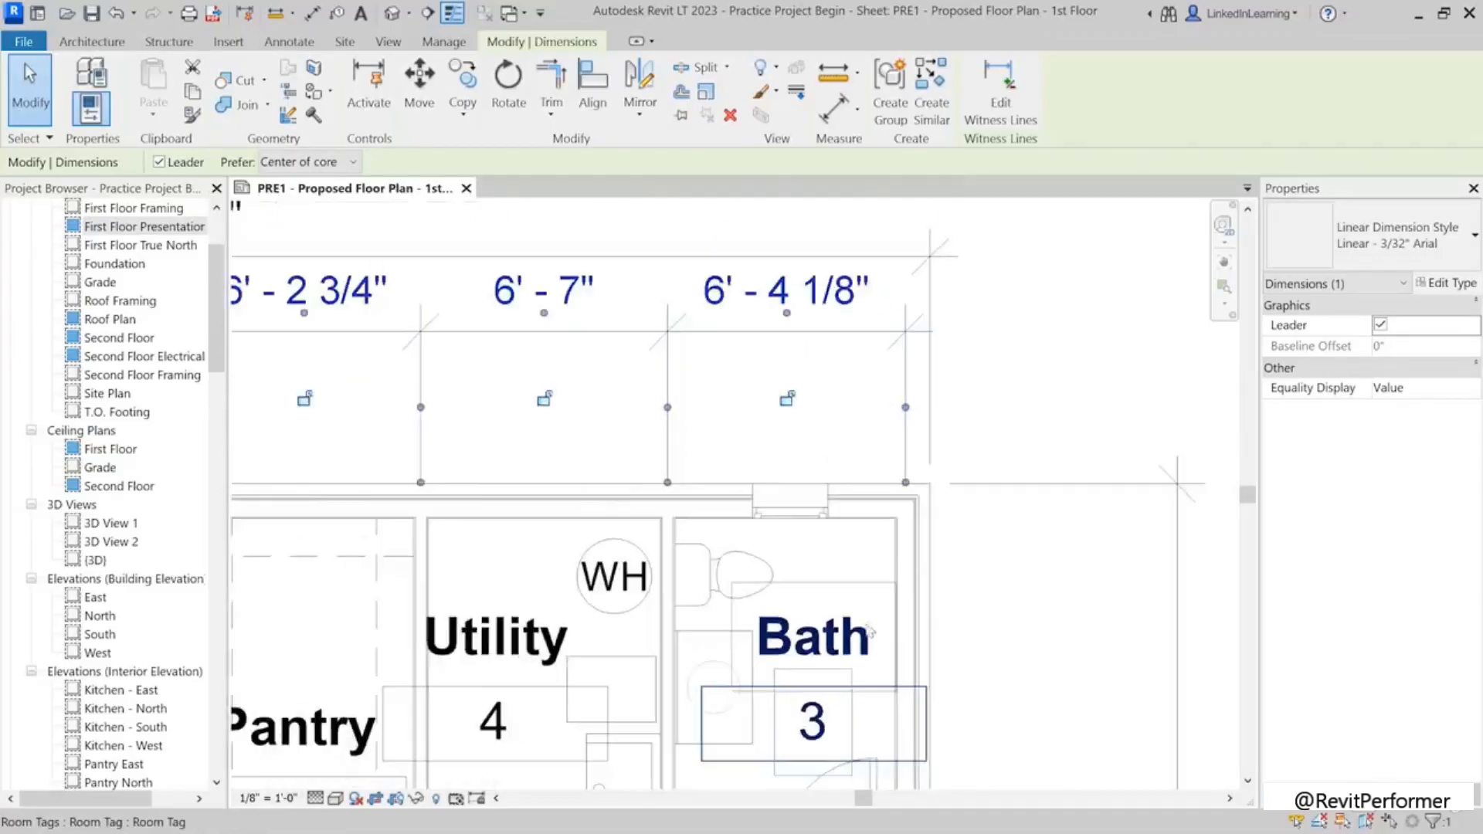
scroll(888, 598, "up", 2)
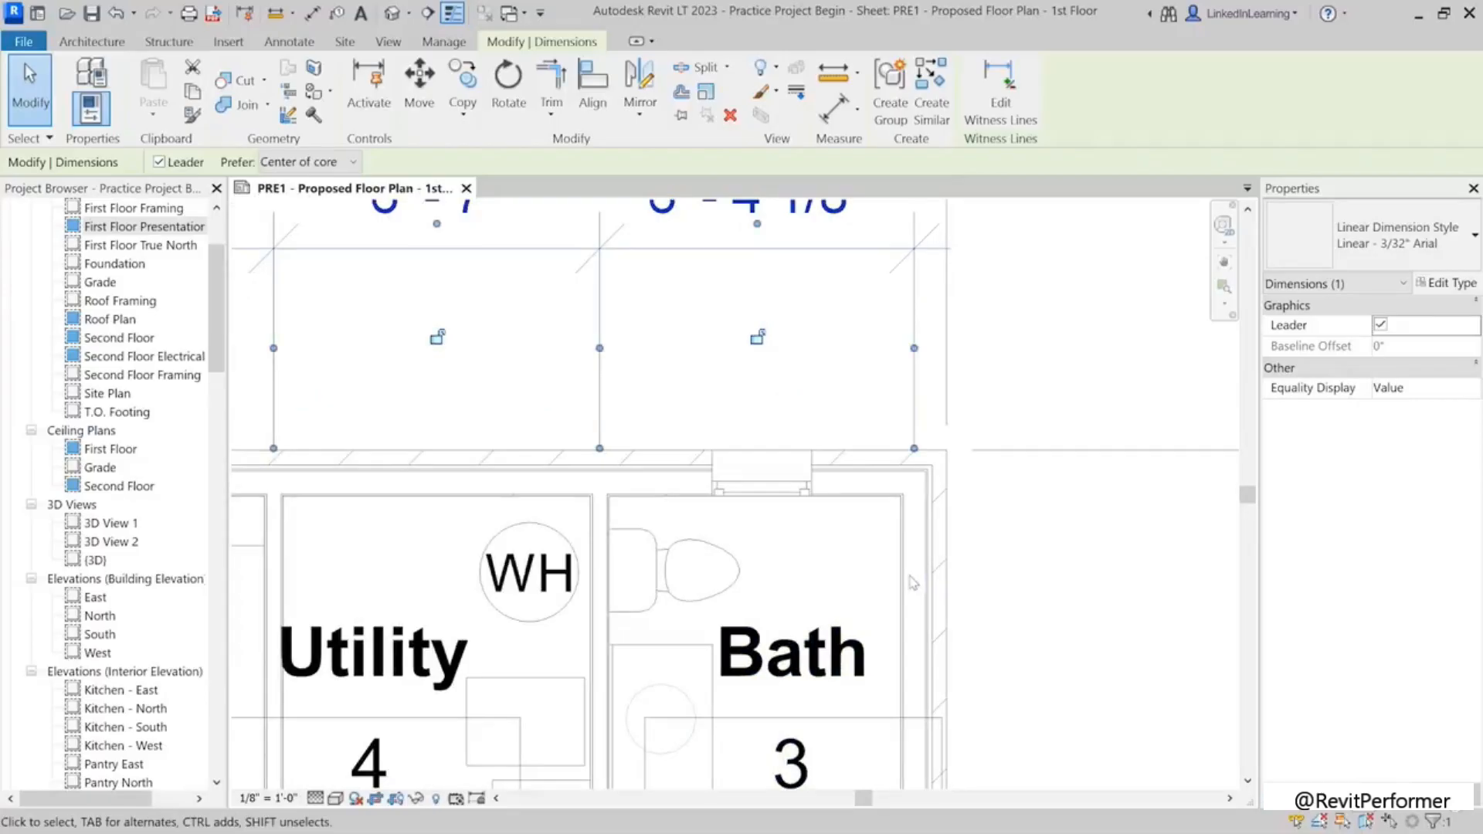
scroll(911, 587, "down", 2)
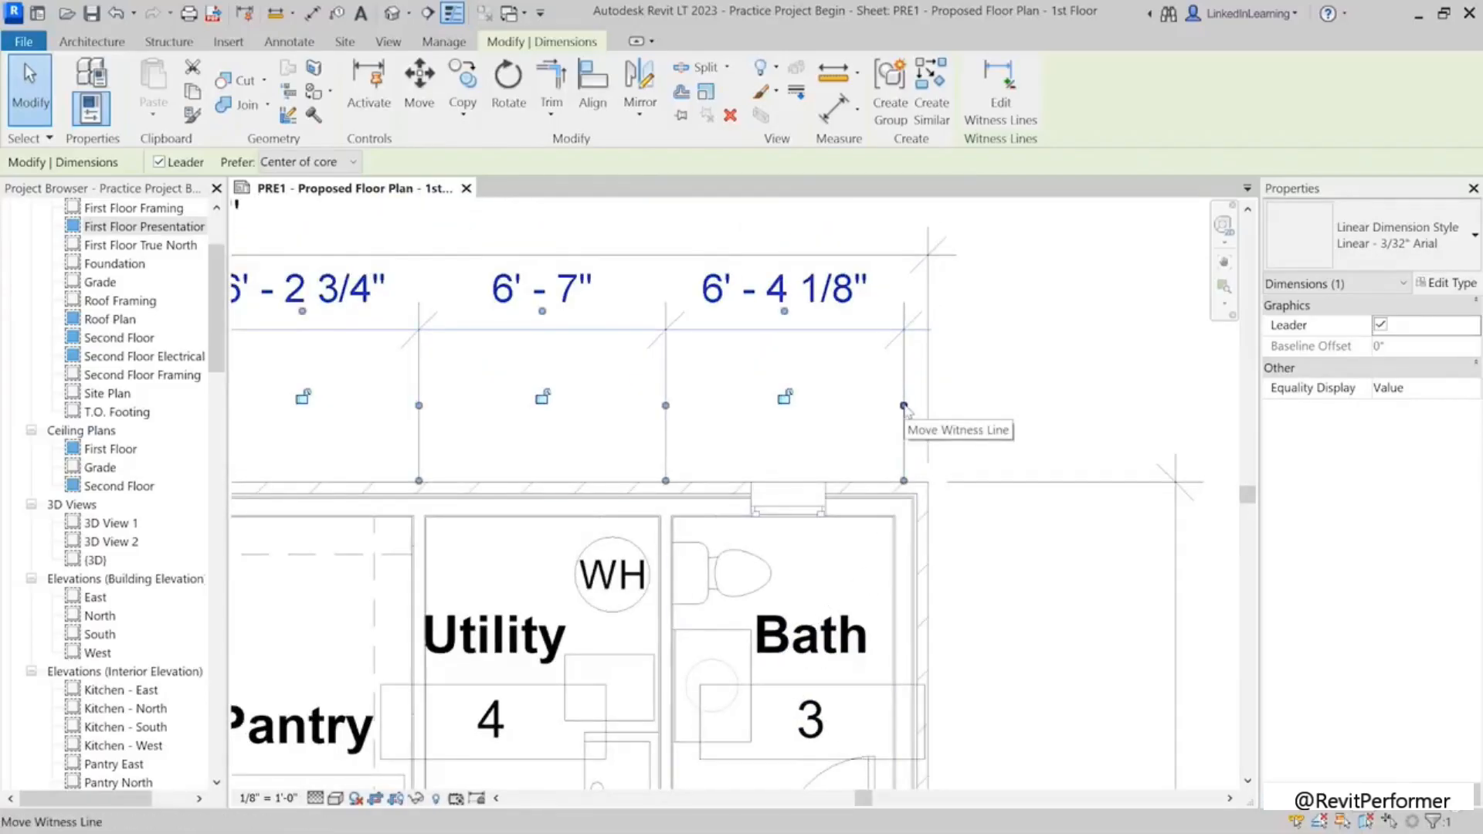
Step: Move the string's end witness line beside the bath to the inner stud face of the Brick on Wood Stud exterior wall
scroll(902, 433, "up", 3)
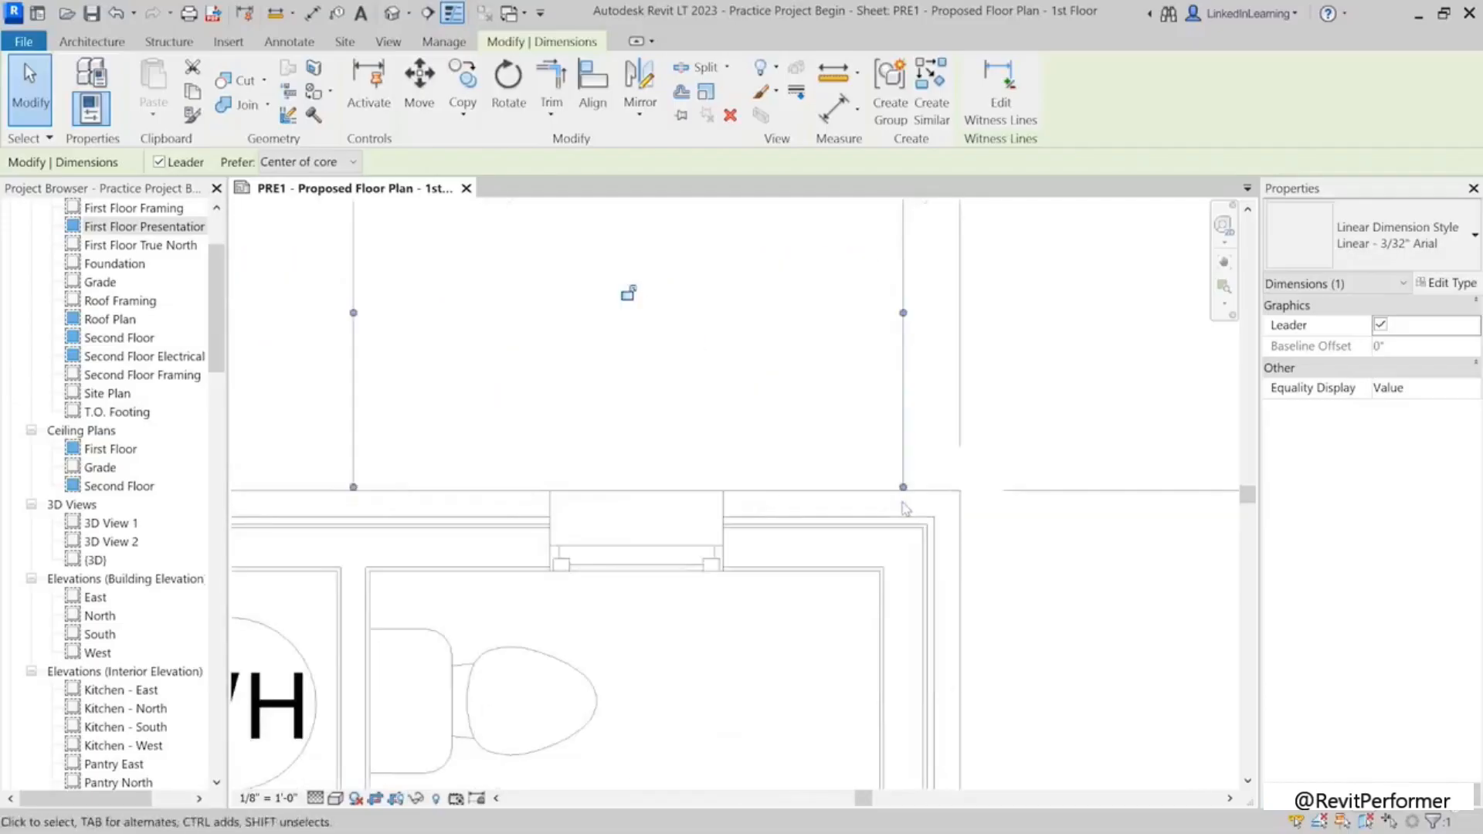
scroll(800, 523, "down", 2)
scroll(851, 428, "up", 1)
left_click_drag(861, 398, 847, 664)
scroll(845, 653, "up", 1)
scroll(849, 664, "up", 2)
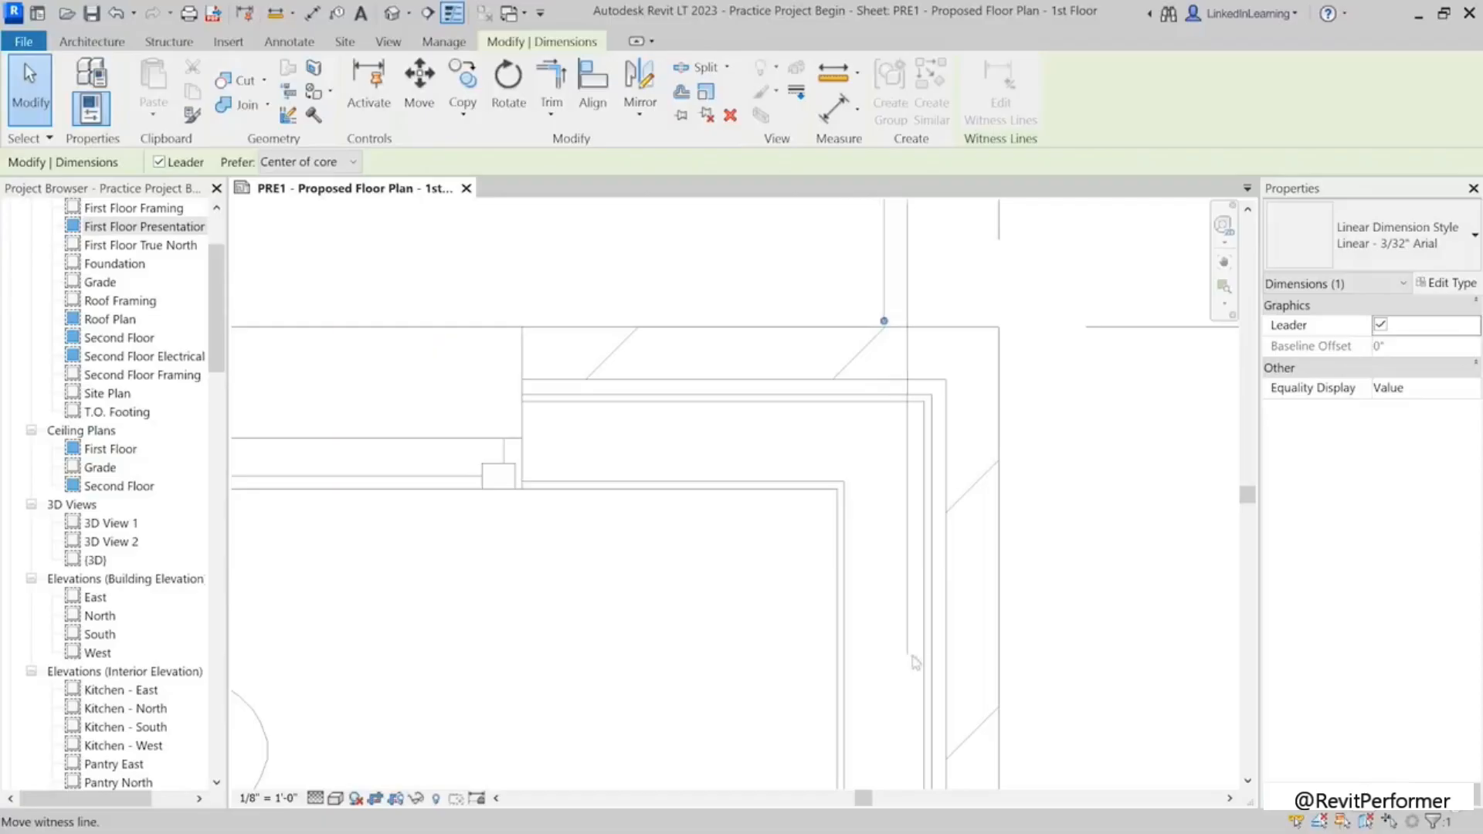
left_click(846, 679)
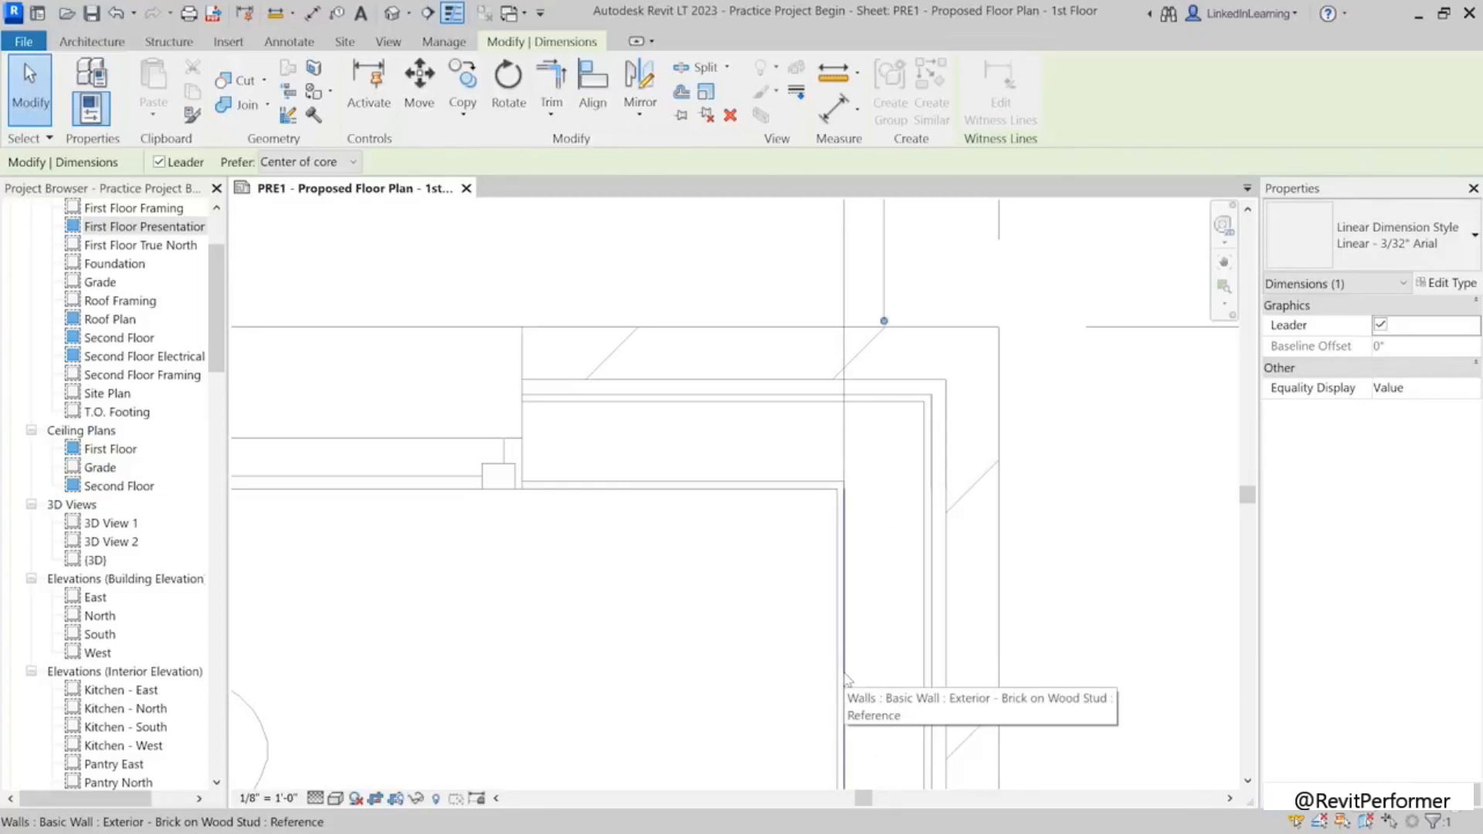
left_click_drag(844, 675, 845, 678)
scroll(1033, 680, "down", 5)
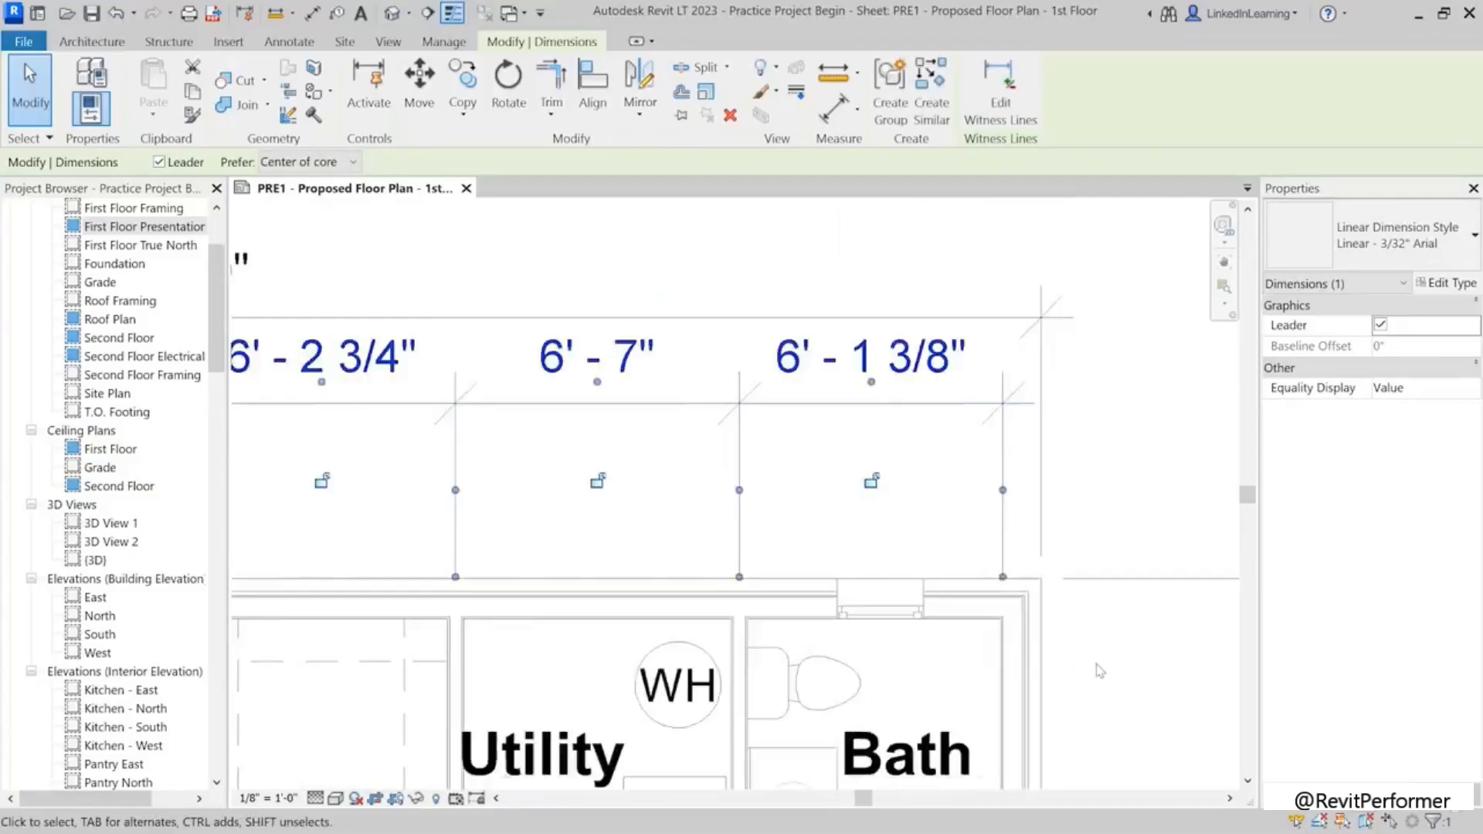
Step: Move the same string's opposite end witness line, at the kitchen corner, to the inner stud face of the side exterior wall
scroll(948, 518, "down", 3)
scroll(558, 680, "up", 2)
scroll(400, 624, "down", 3)
middle_click_drag(400, 624, 772, 612)
scroll(510, 525, "up", 4)
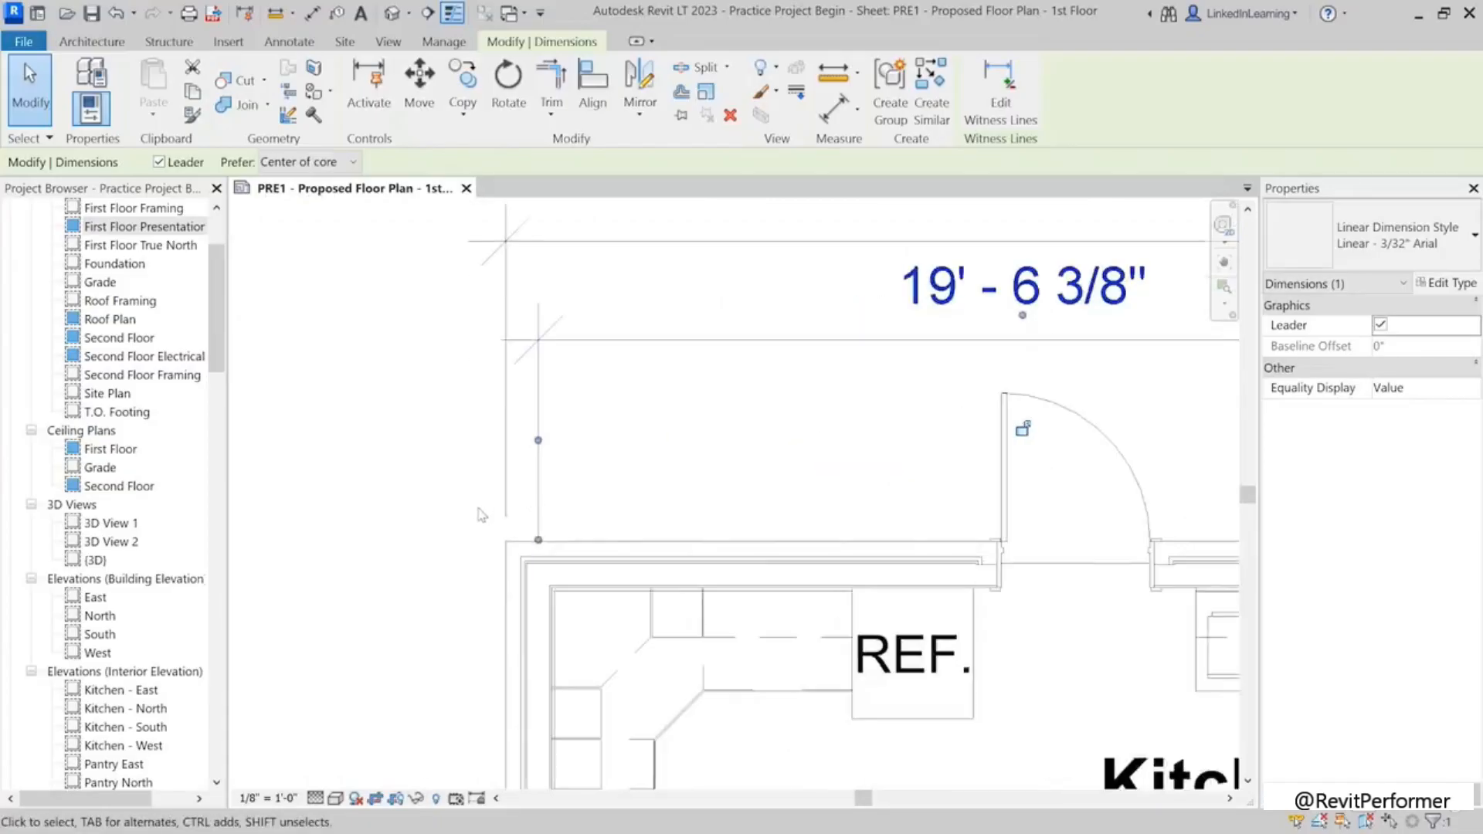
left_click_drag(539, 441, 557, 660)
scroll(546, 691, "up", 3)
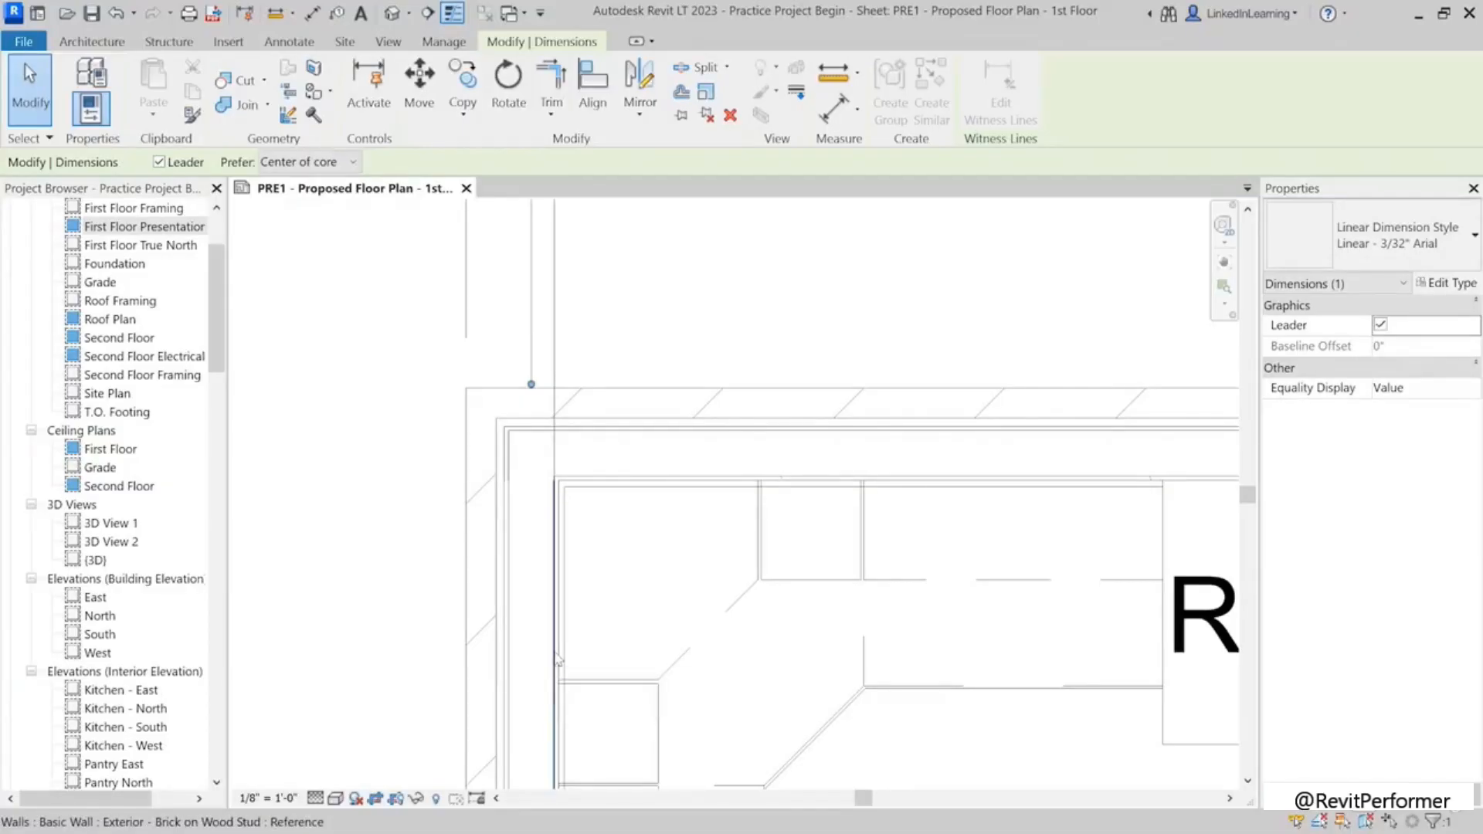
scroll(541, 664, "down", 3)
scroll(498, 668, "down", 6)
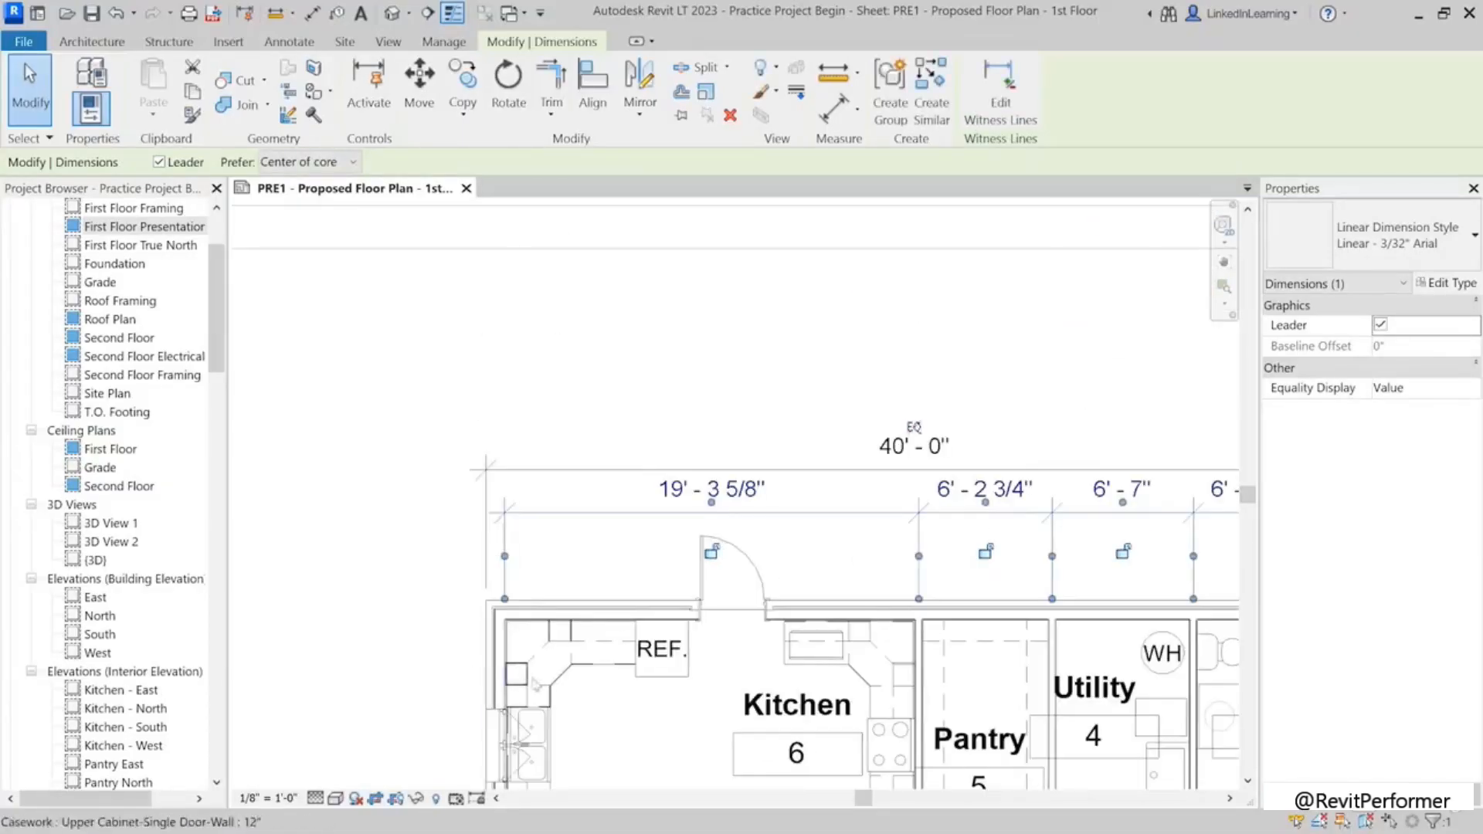
scroll(864, 453, "down", 2)
scroll(876, 574, "up", 3)
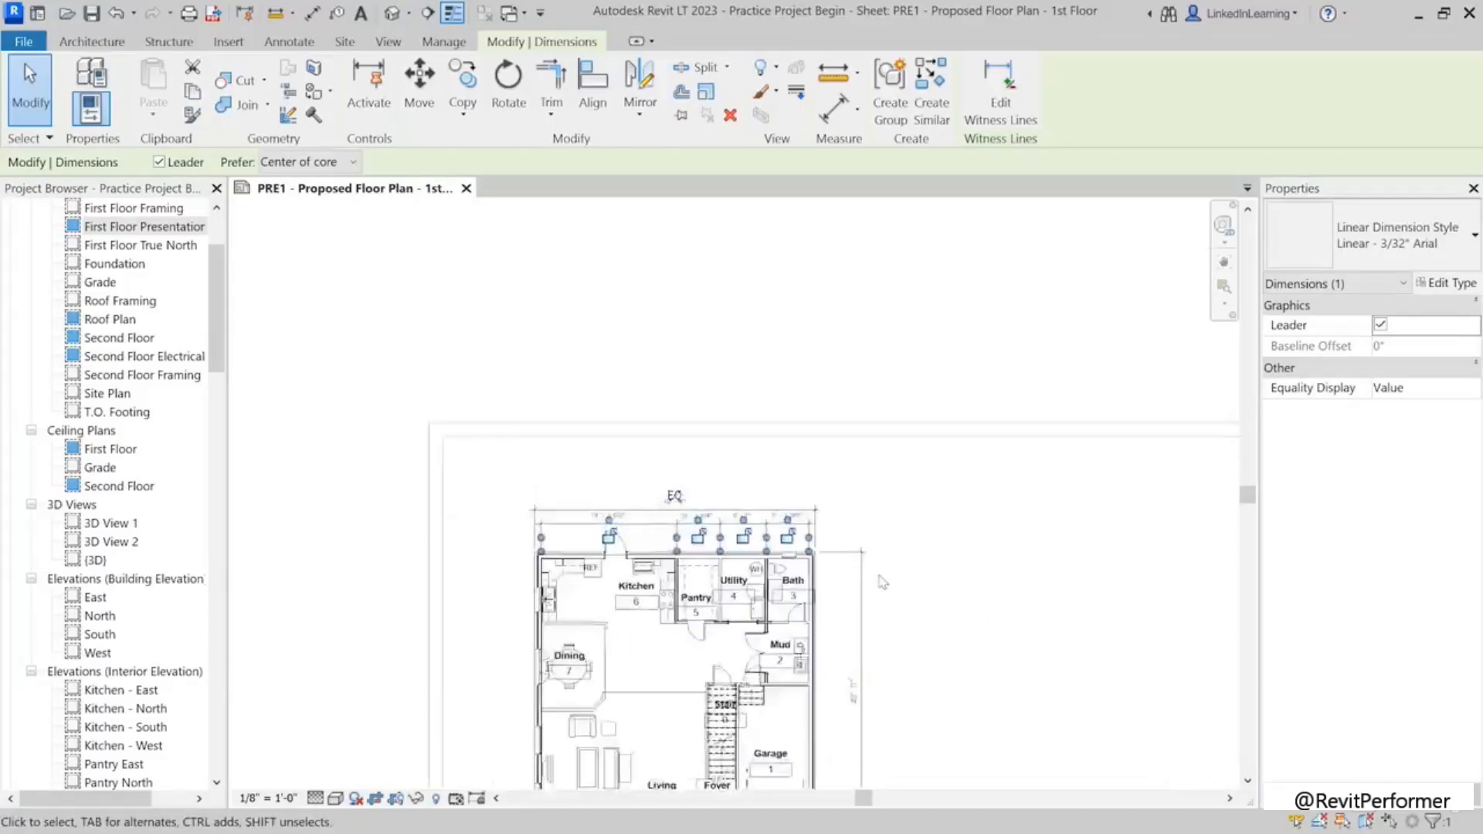
key("Escape")
Step: Dimension the exterior wall beside the bath and mud room with an Aligned Entire Walls string, placed just inside the overall depth dimension
scroll(742, 553, "down", 2)
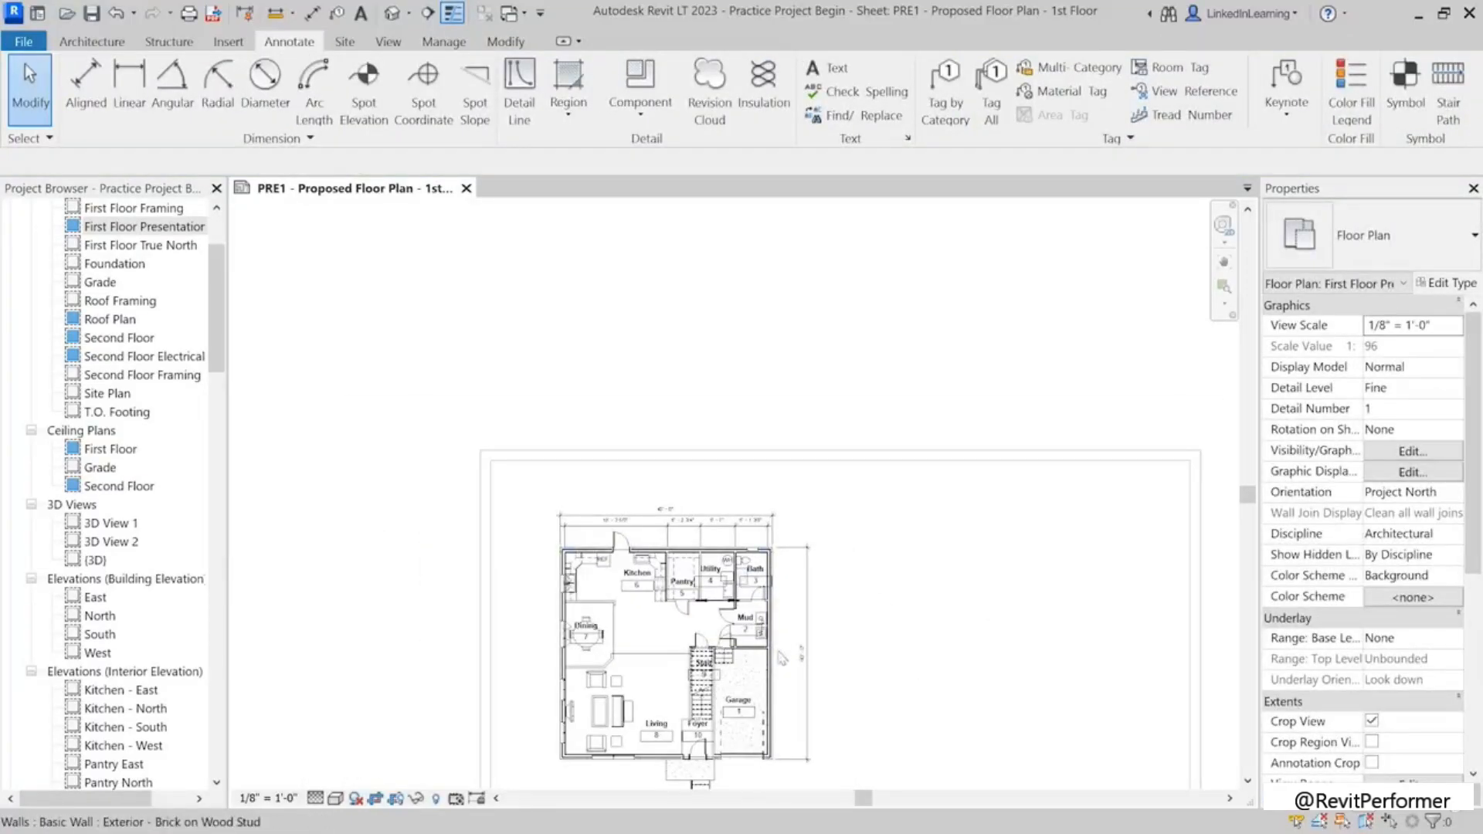
left_click(77, 91)
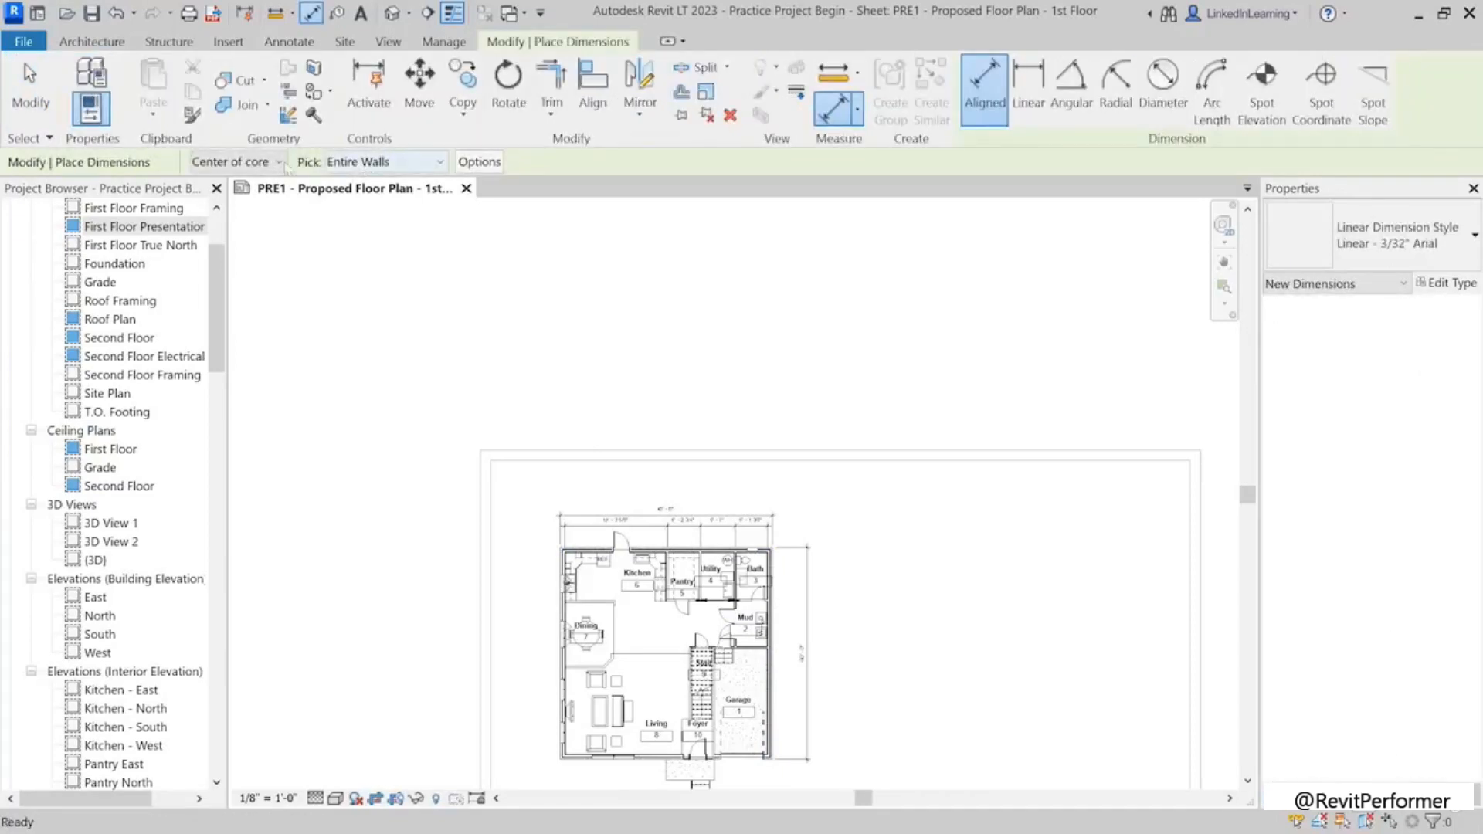
scroll(759, 683, "up", 2)
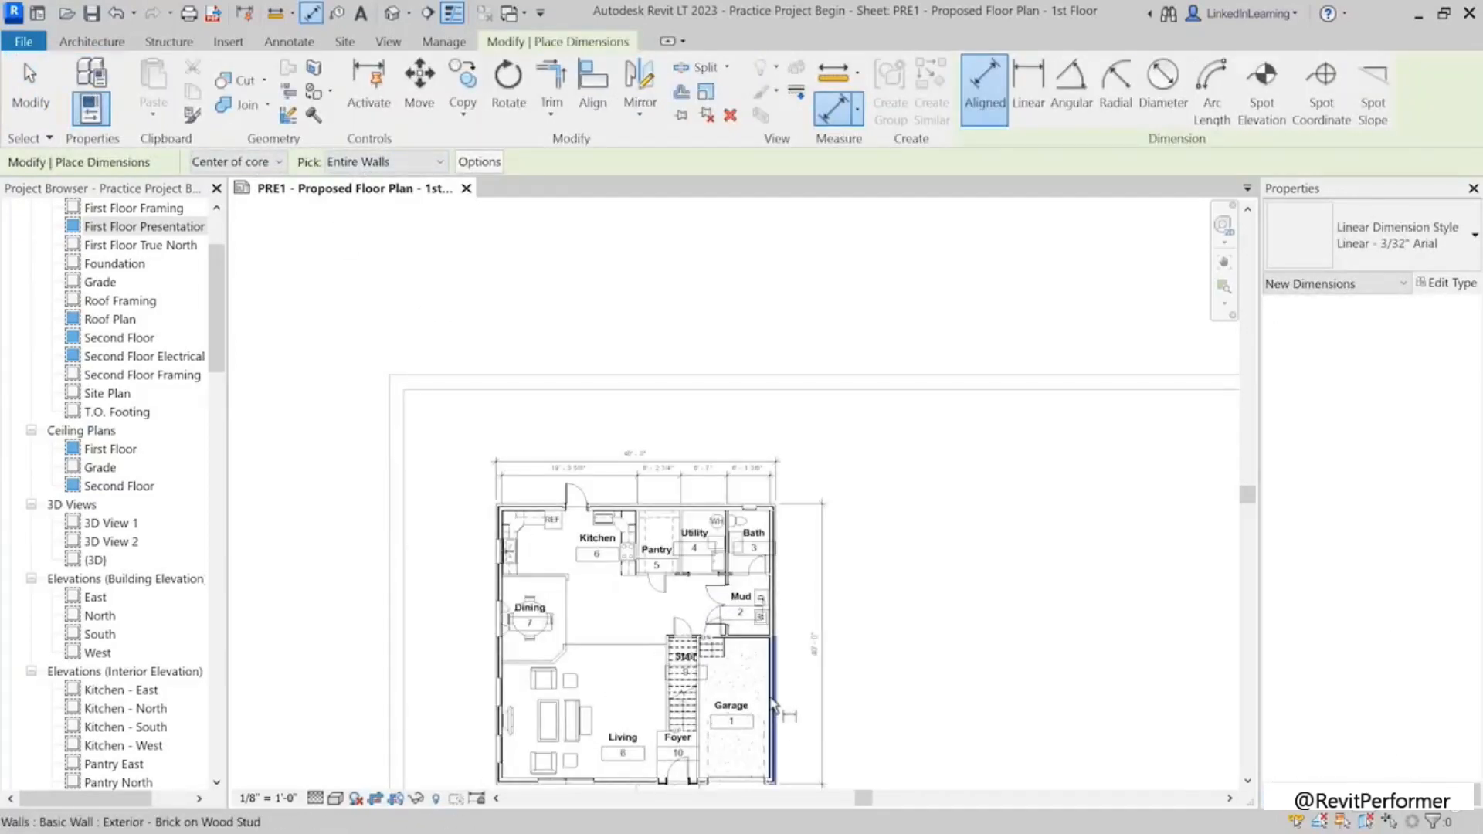
scroll(773, 641, "up", 2)
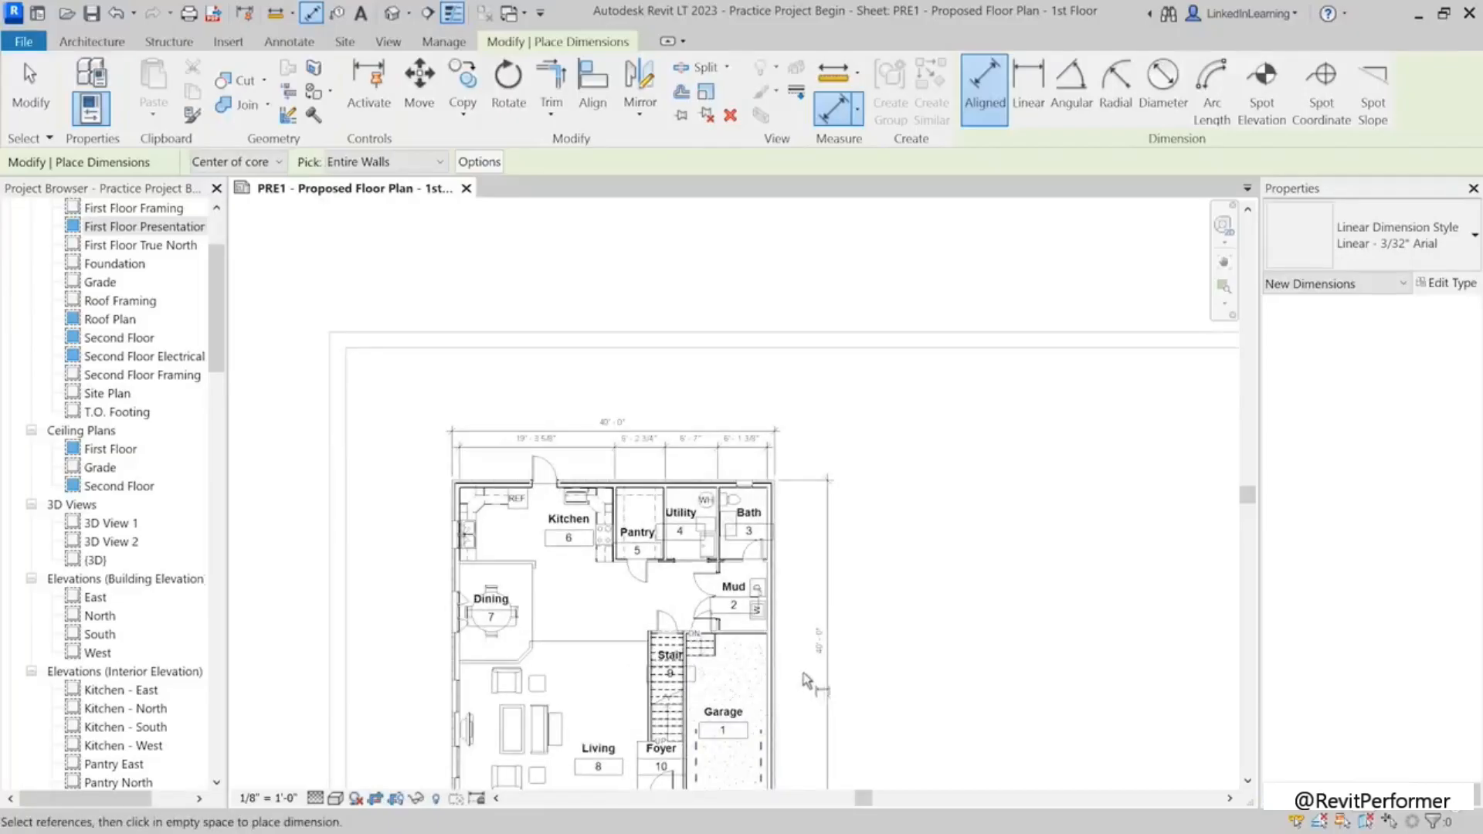
scroll(755, 632, "up", 1)
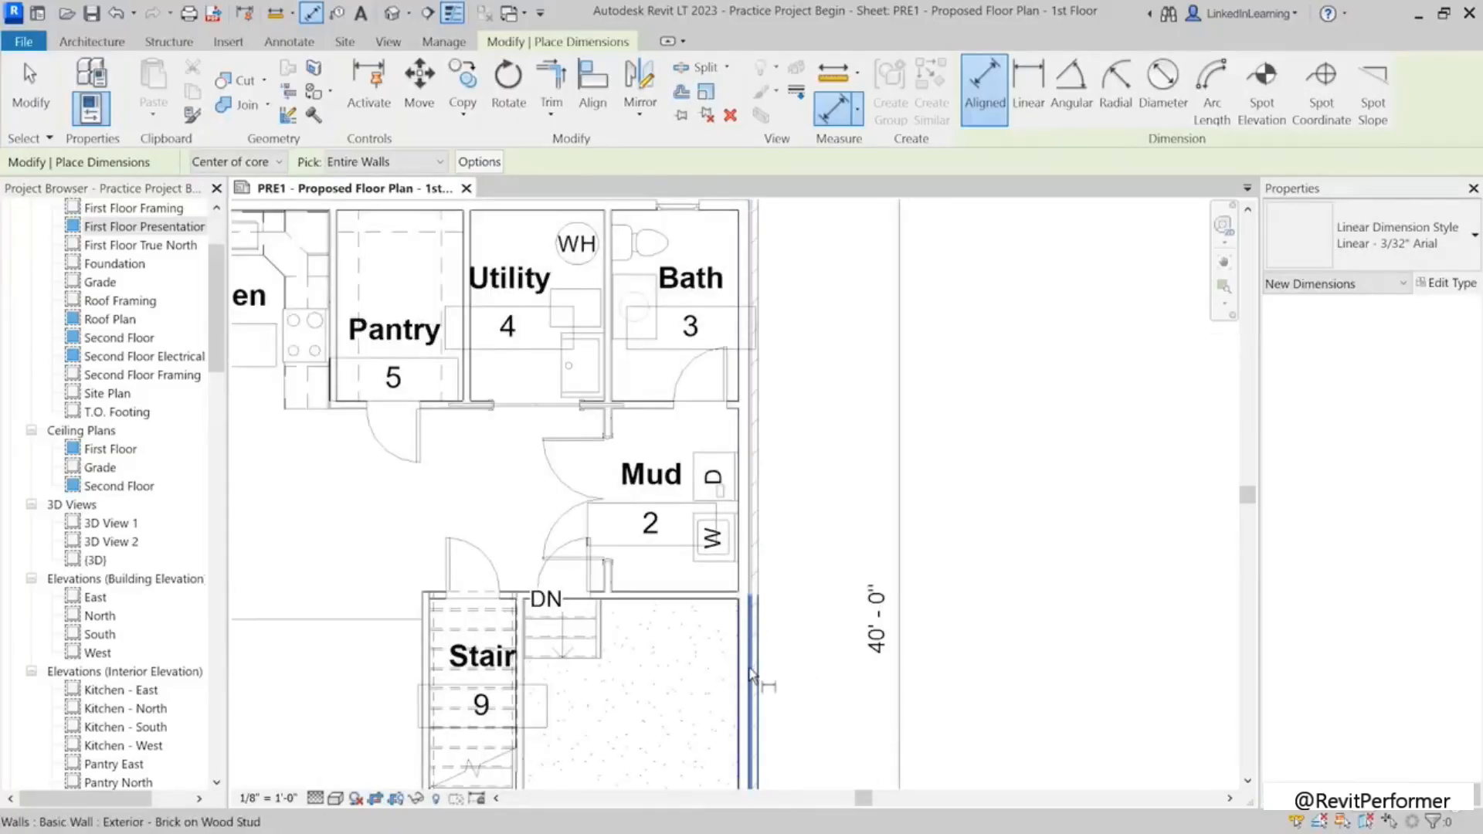
scroll(624, 635, "down", 1)
scroll(624, 635, "down", 1)
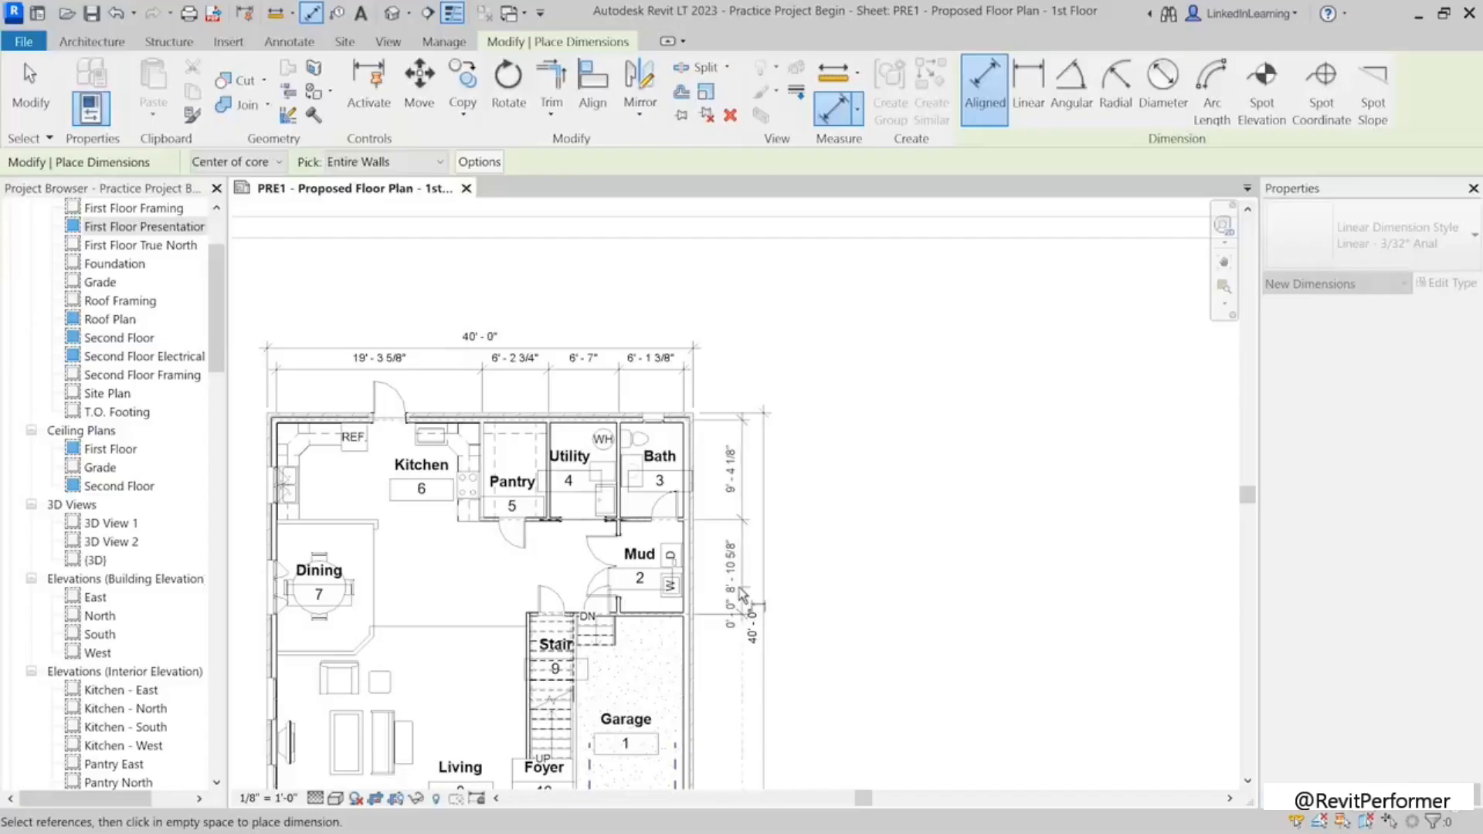
left_click(739, 589)
scroll(704, 526, "down", 2)
scroll(703, 669, "up", 1)
scroll(703, 669, "up", 1)
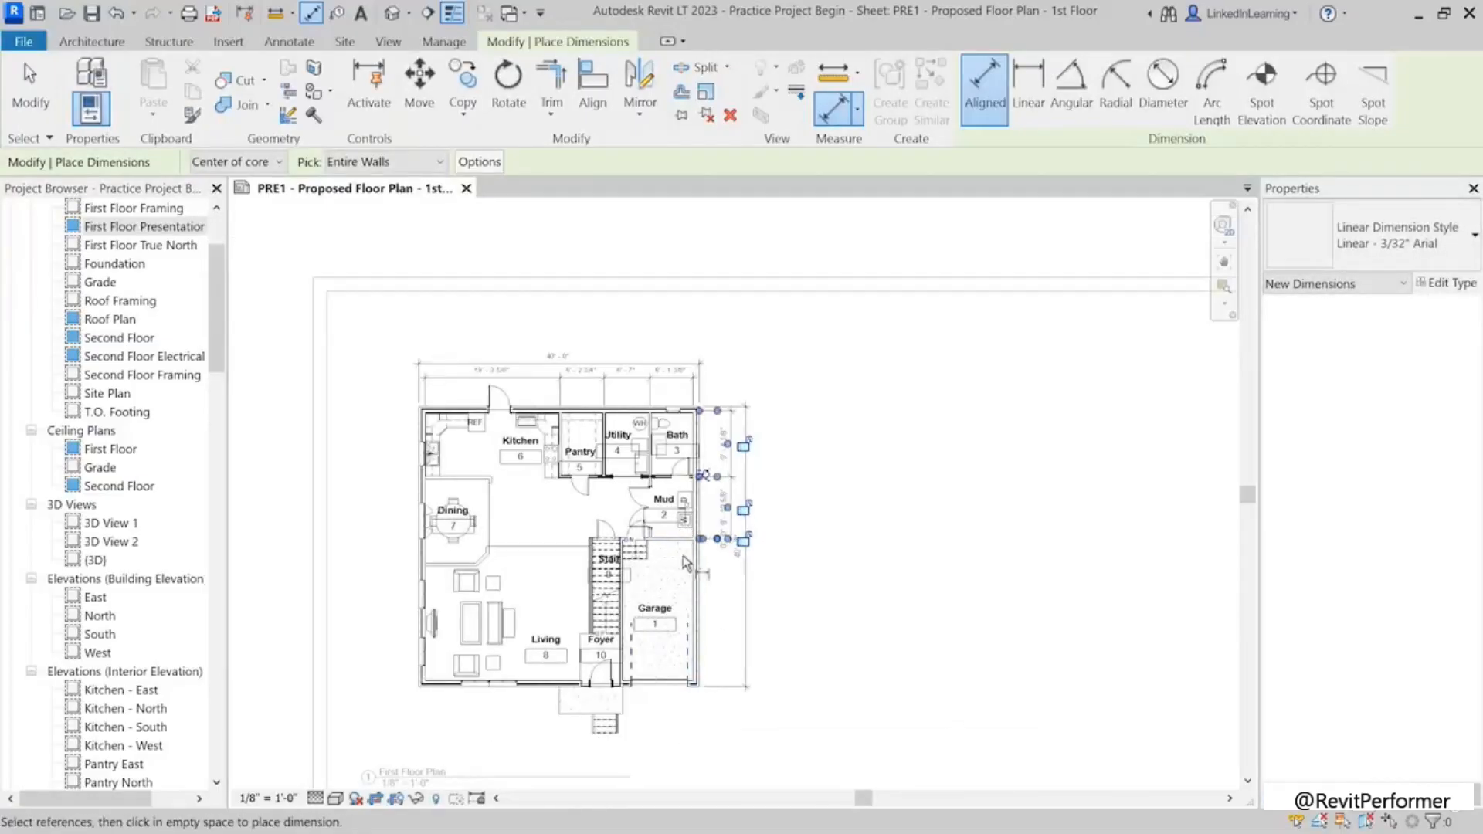
Step: Dimension the exterior wall along the kitchen, dining and living rooms to the Center of core, placing the string just outside that wall
scroll(704, 562, "up", 3)
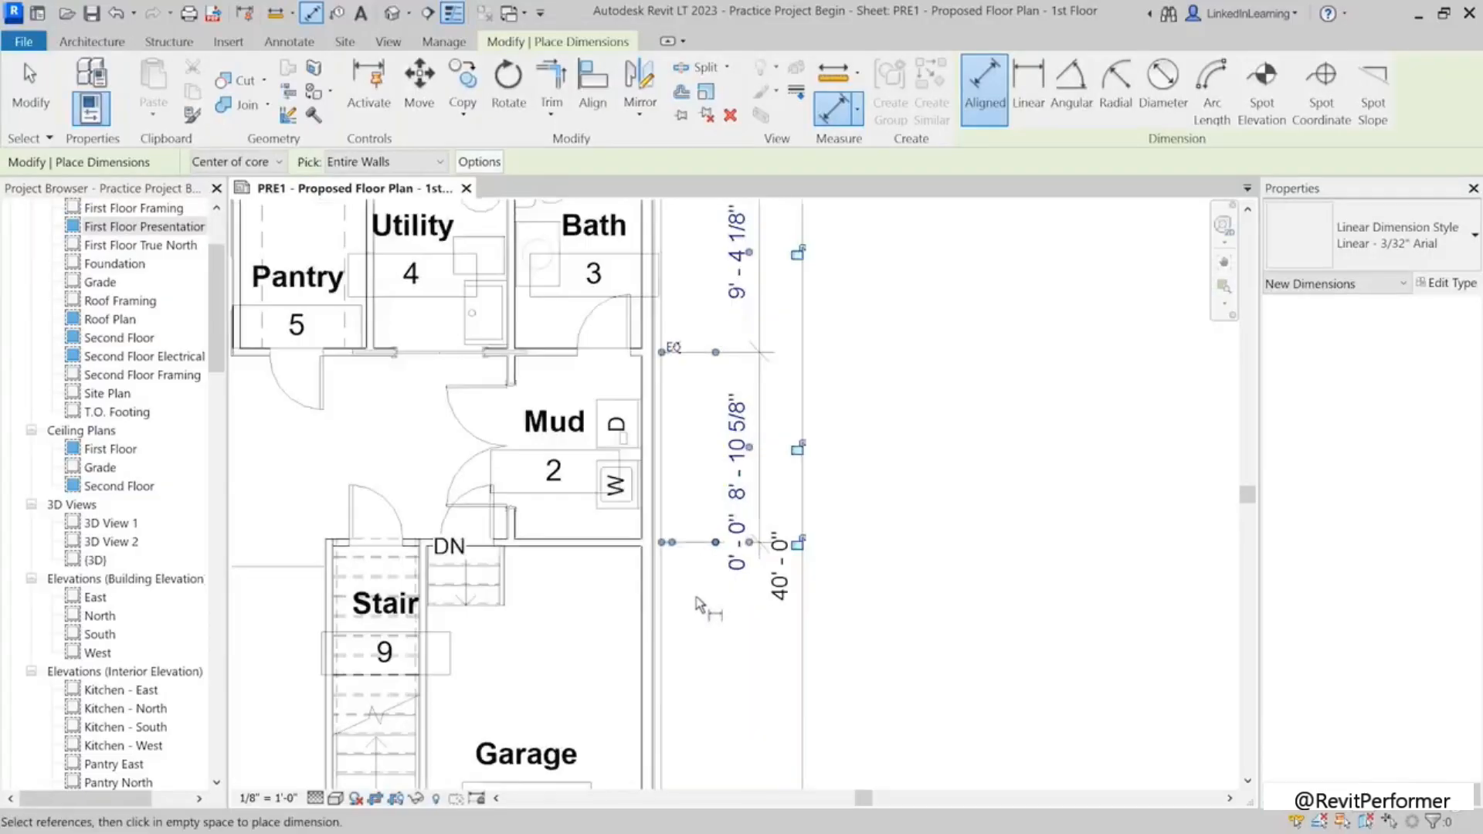
scroll(1045, 465, "down", 2)
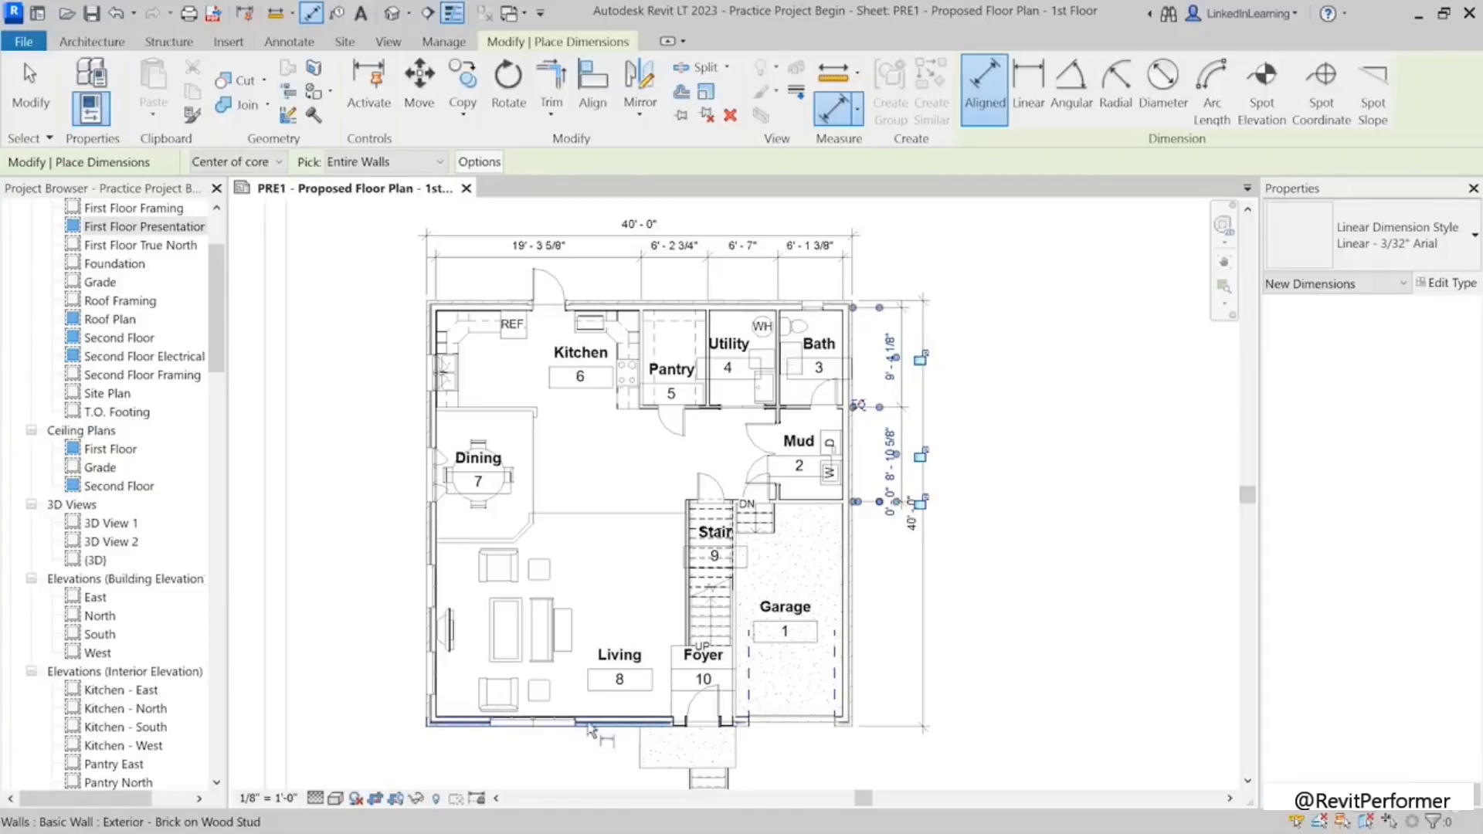
scroll(571, 703, "down", 1)
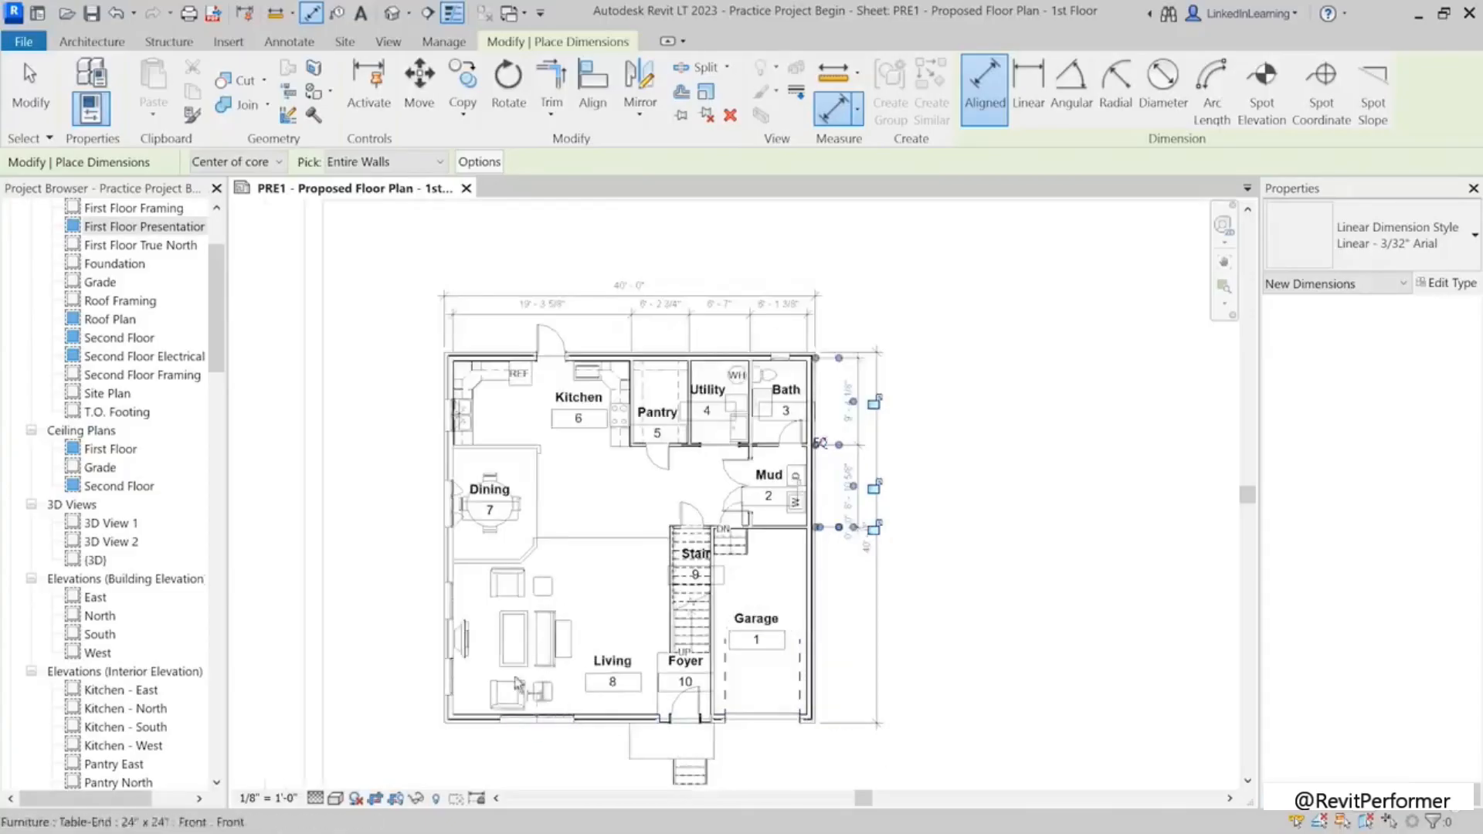
left_click(452, 560)
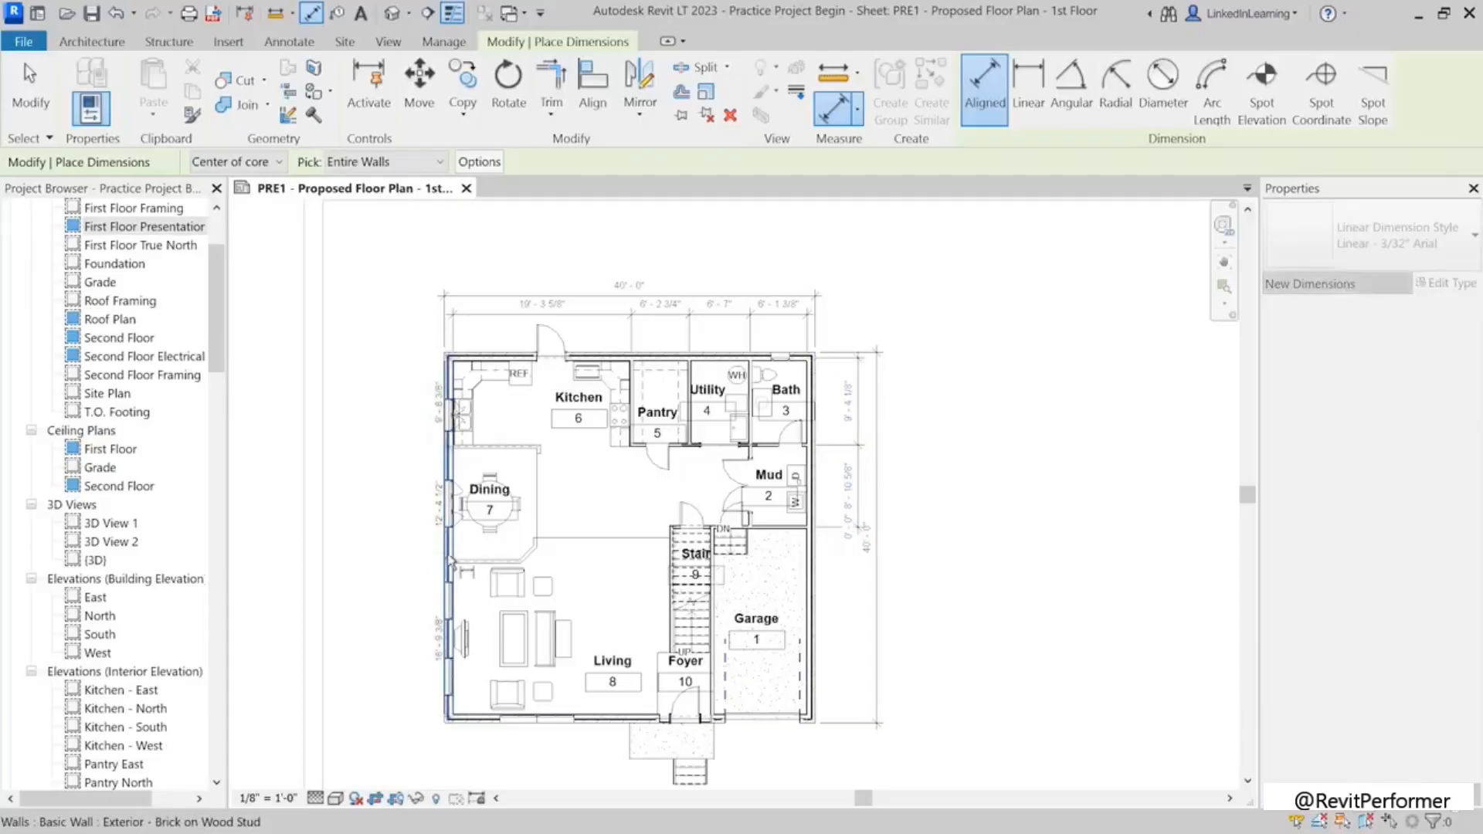
left_click(424, 569)
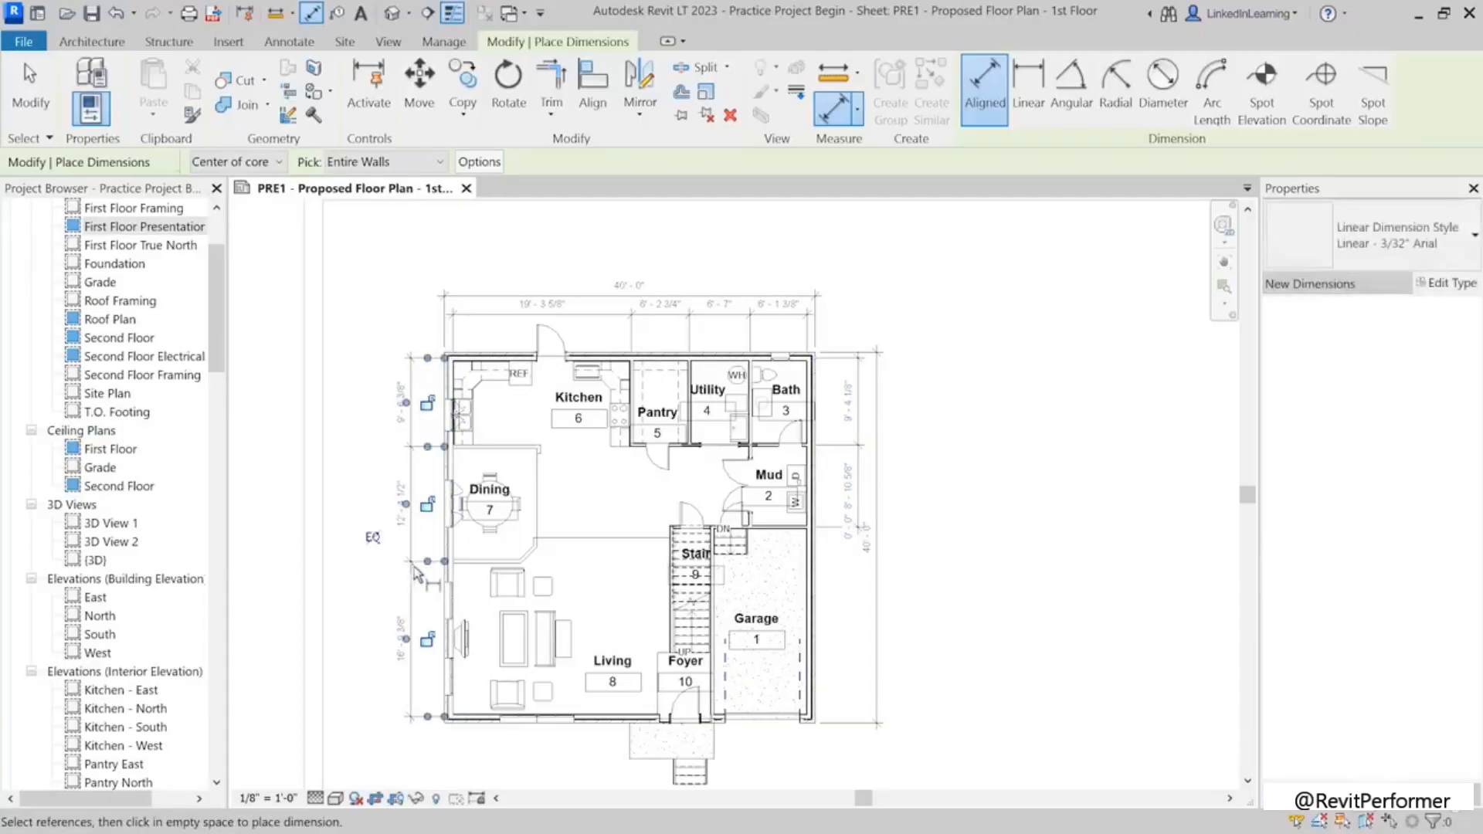
key("Escape")
key("Escape")
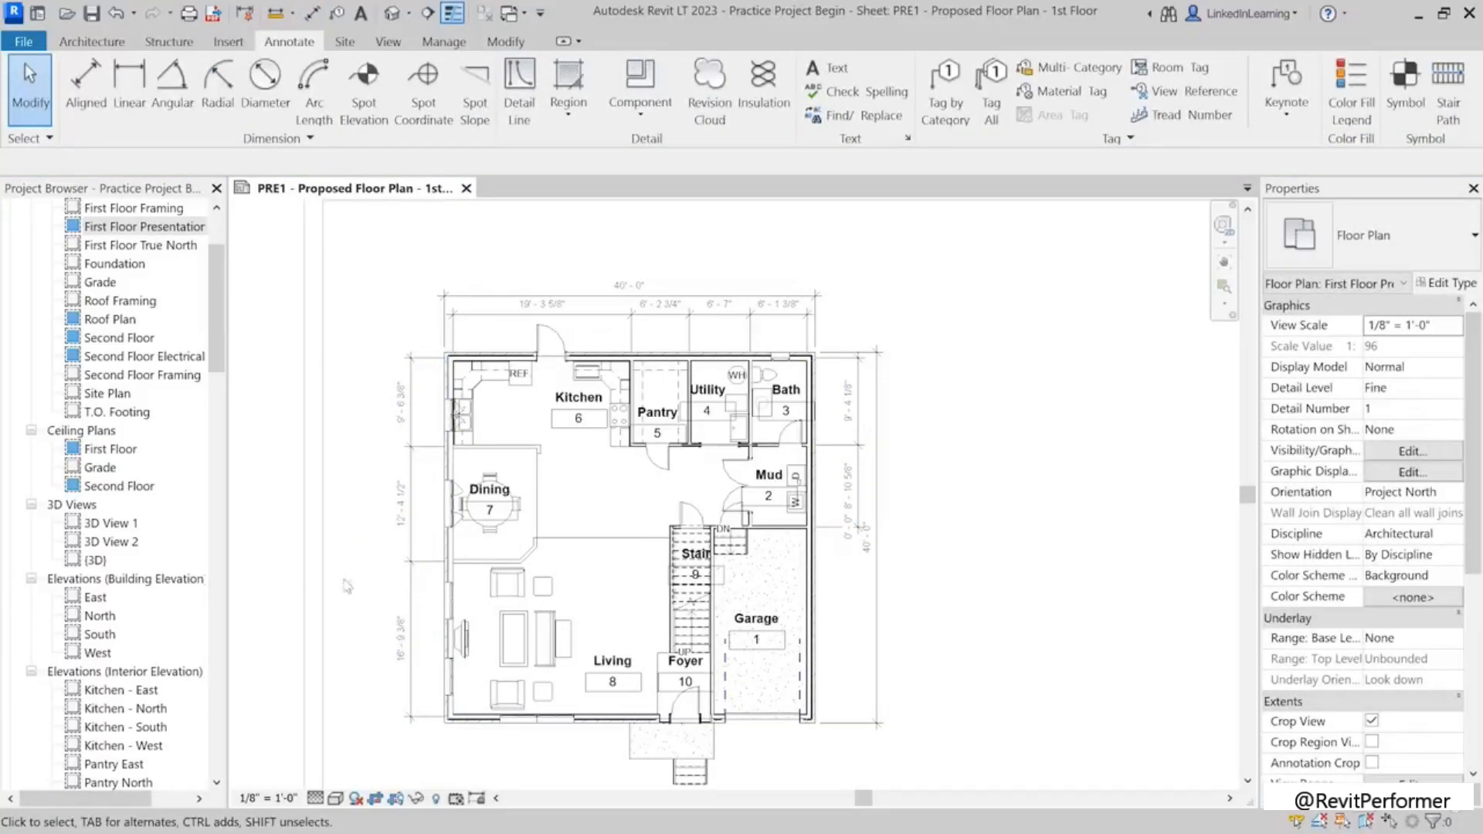
Step: Pull the string's witness line end at the wall between dining and living away from the exterior wall to widen its gap
scroll(429, 559, "up", 4)
left_click(417, 572)
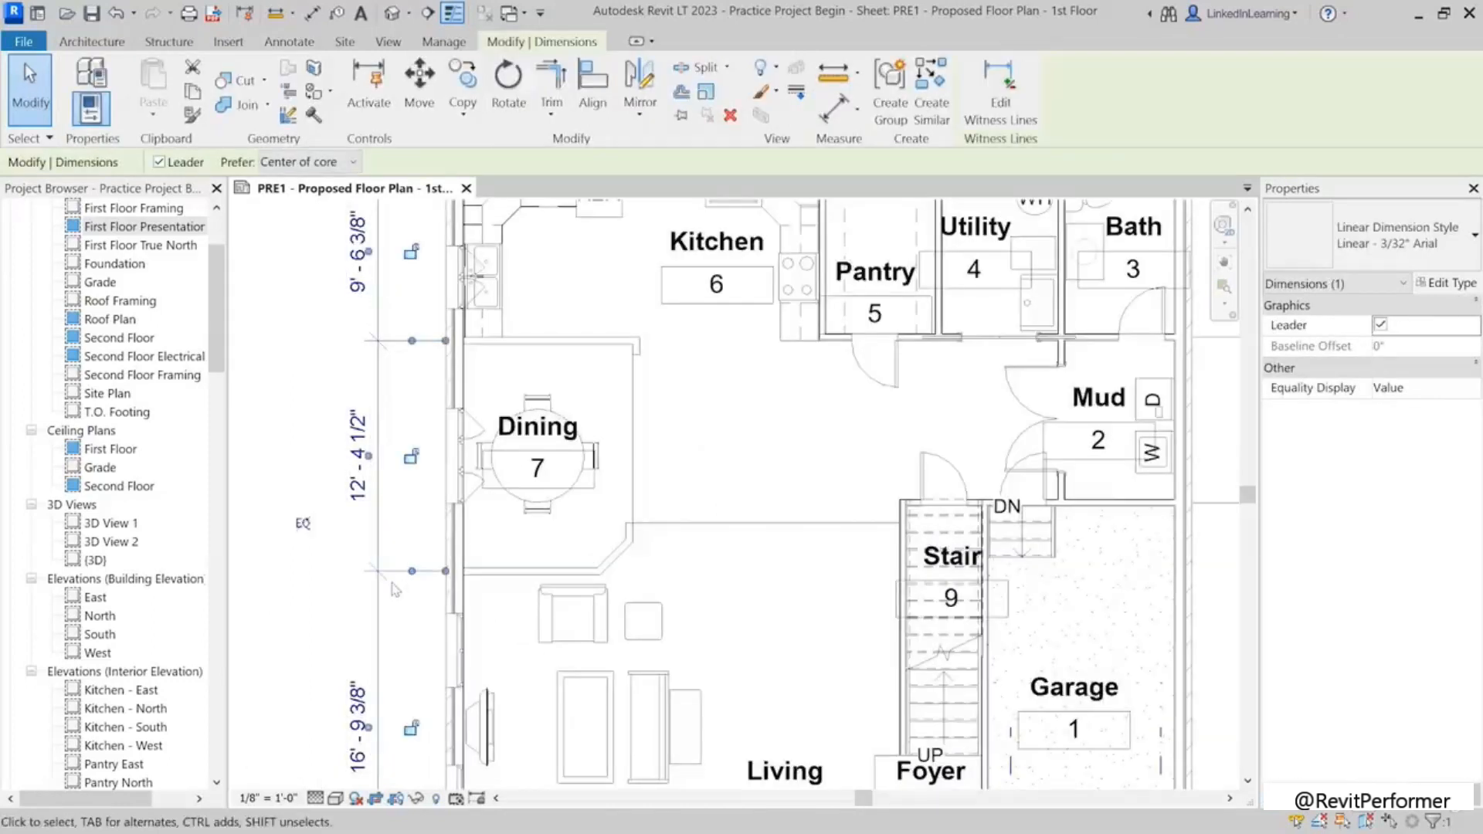
scroll(417, 571, "up", 4)
left_click_drag(535, 550, 456, 556)
key("Escape")
scroll(463, 649, "down", 4)
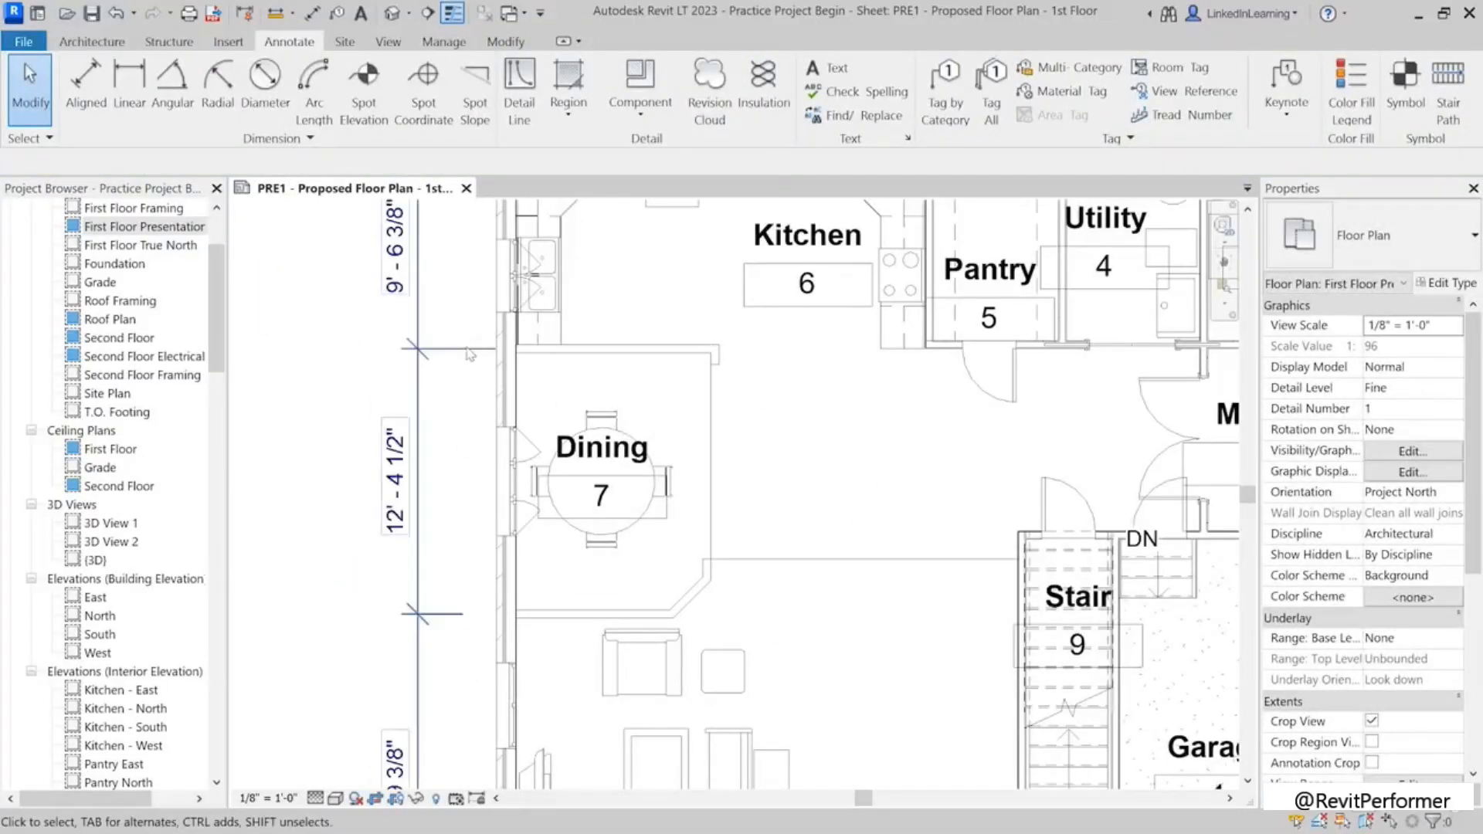
Step: Pull back the witness line end at the wall between kitchen and dining, matching the gap of the dining-living witness line
left_click(417, 541)
mouse_move(495, 349)
left_mouse_down()
mouse_move(463, 363)
mouse_move(478, 353)
left_mouse_up()
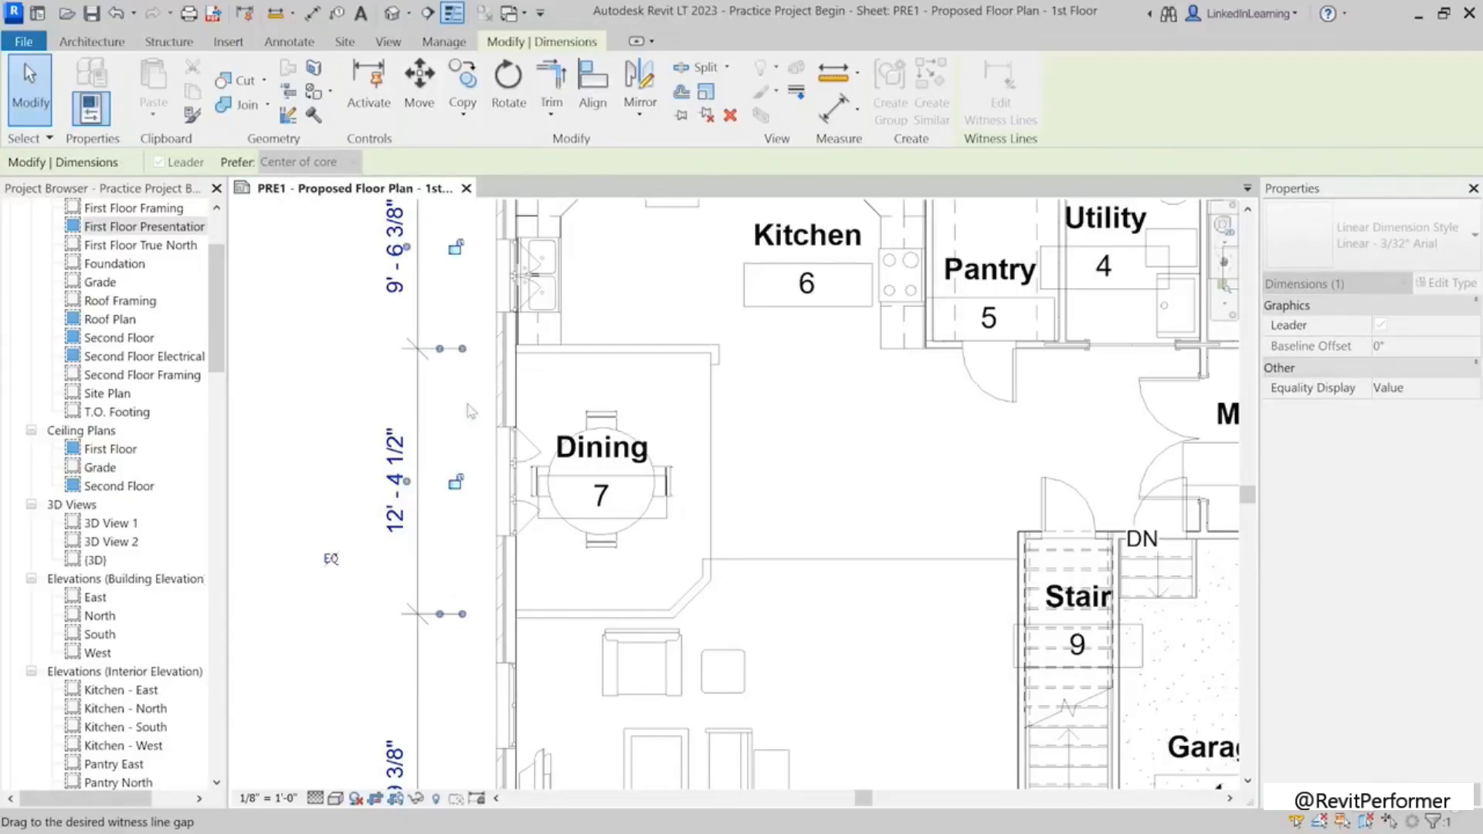
left_click_drag(463, 360, 463, 360)
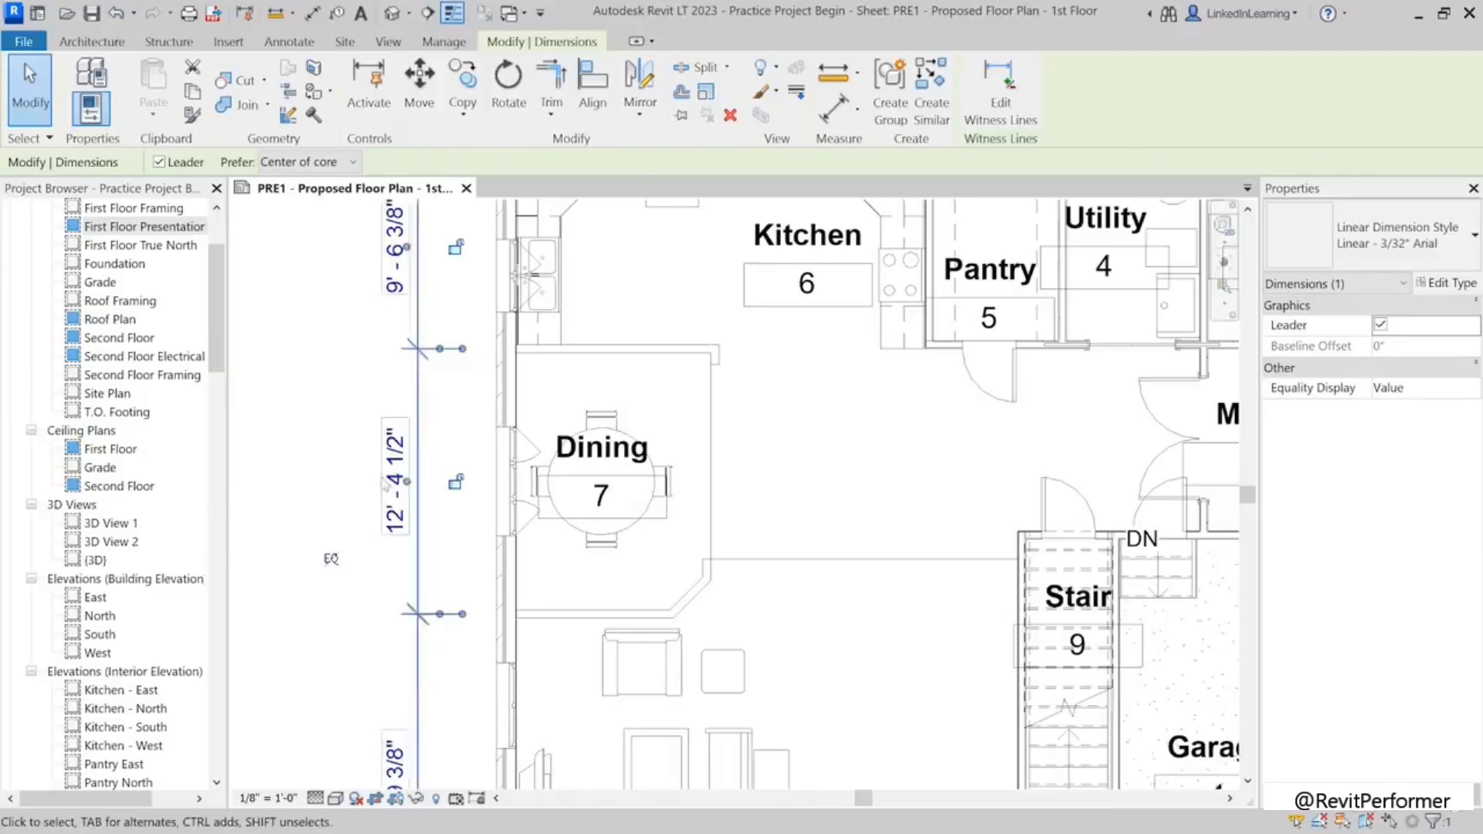
scroll(394, 479, "down", 3)
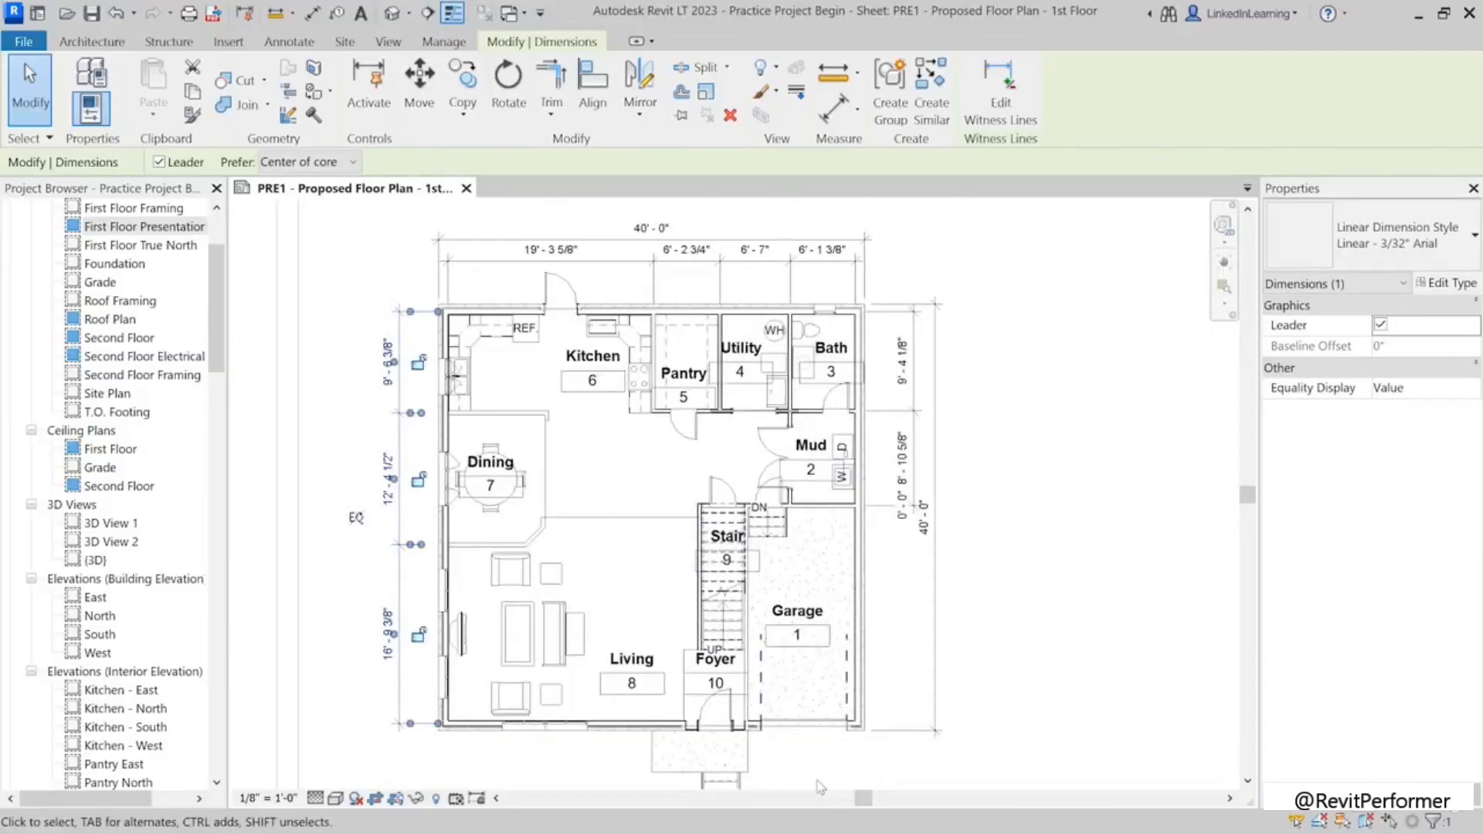
key("Escape")
Step: Edit the witness lines of the string beside bath and mud room, removing the duplicate reference at the mud-garage wall that creates the 0' - 0" segment
scroll(913, 479, "up", 4)
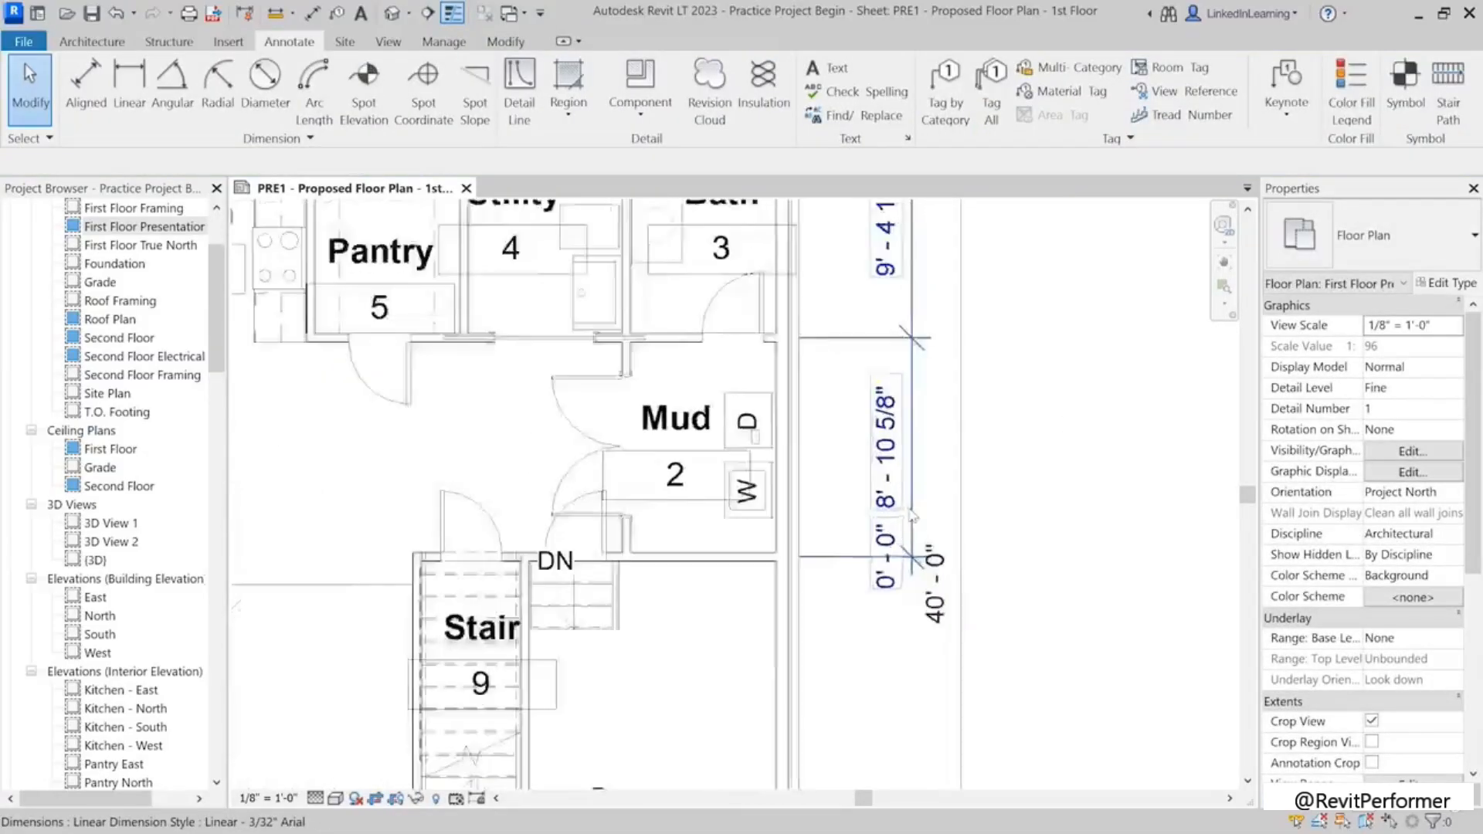
left_click(914, 515)
scroll(914, 516, "down", 3)
scroll(934, 533, "up", 5)
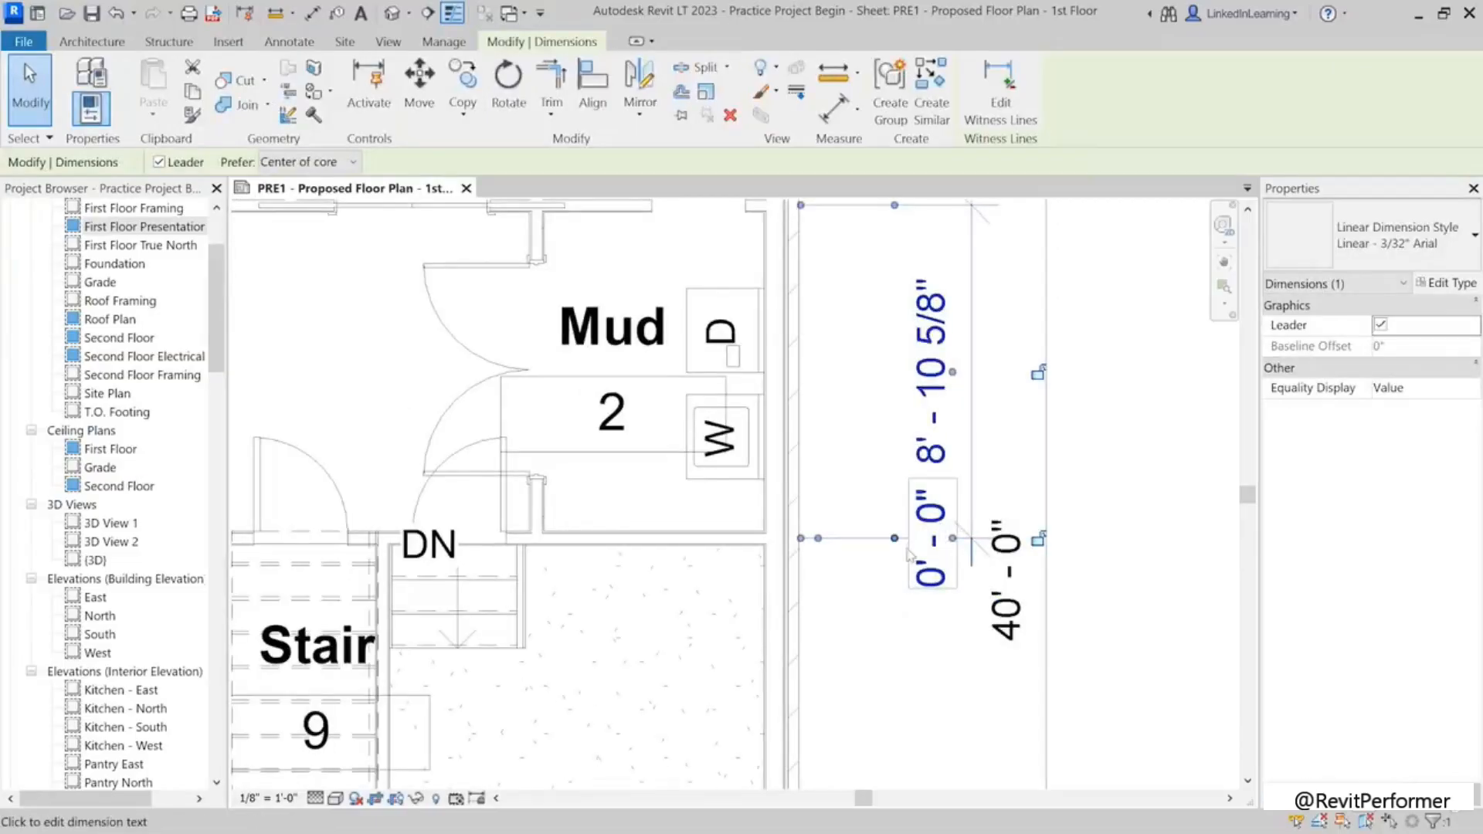
scroll(909, 554, "up", 2)
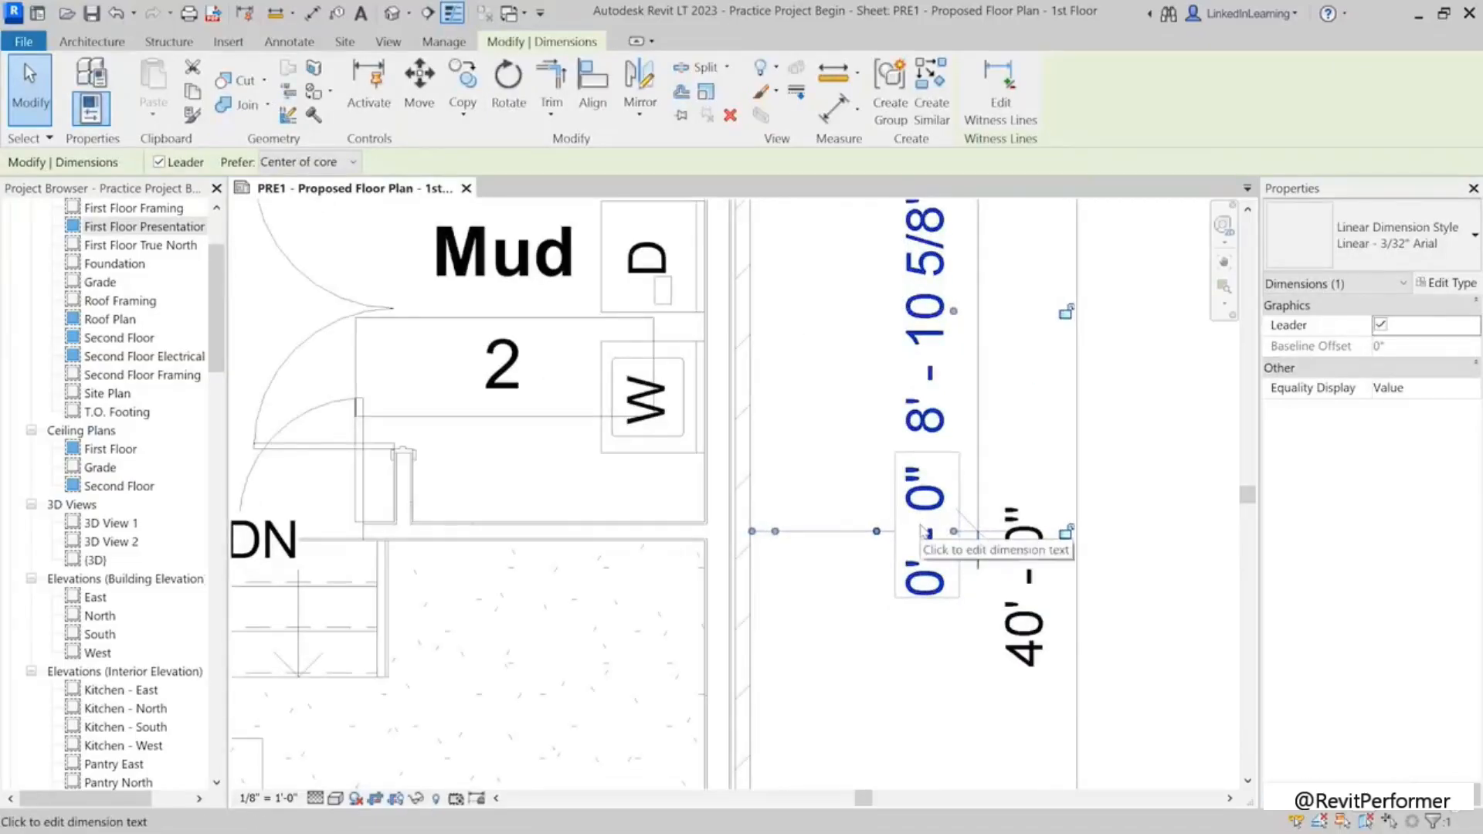
key("Escape")
scroll(928, 479, "down", 2)
left_click(926, 444)
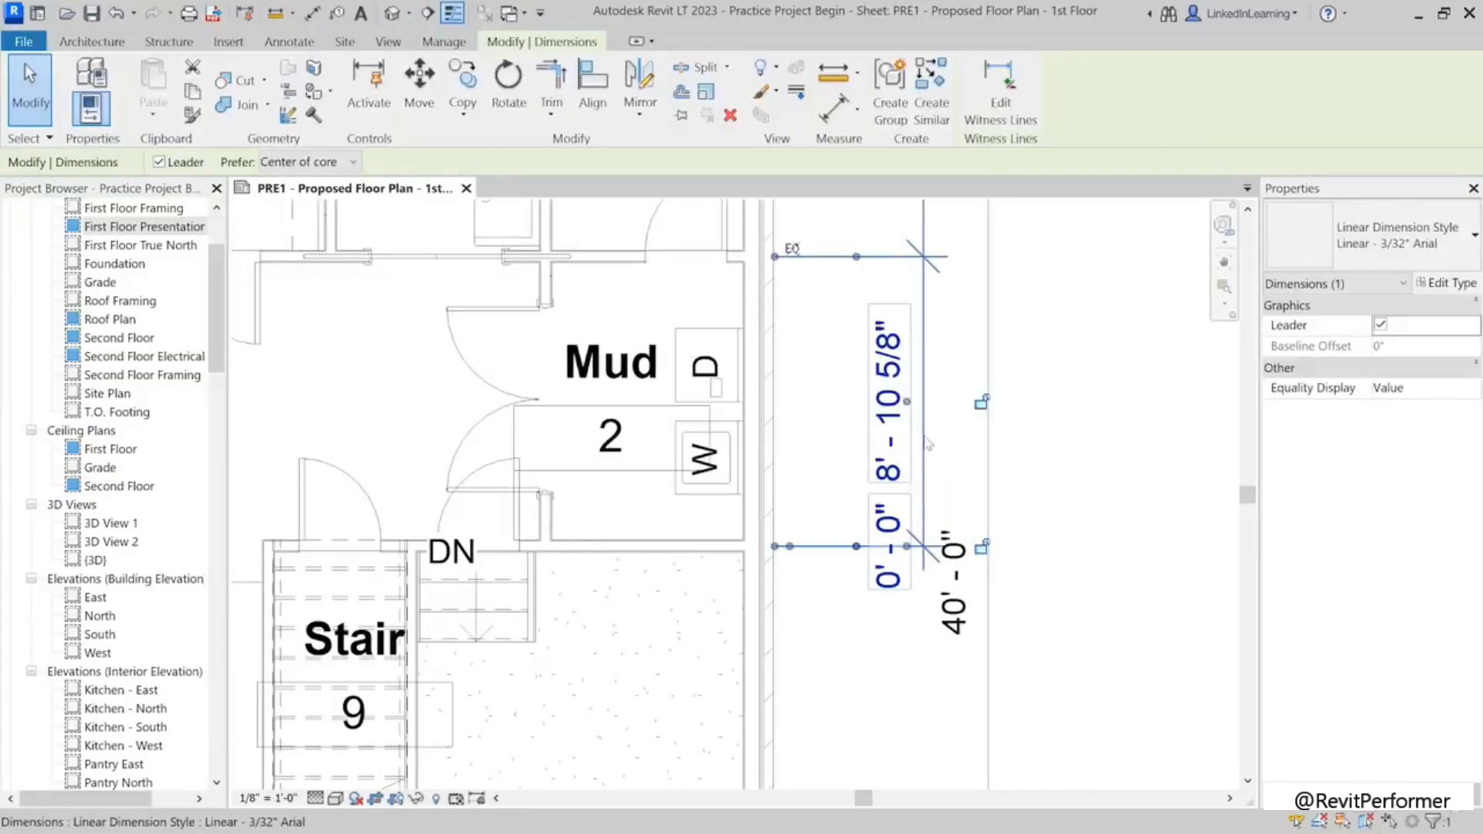
left_click(1001, 93)
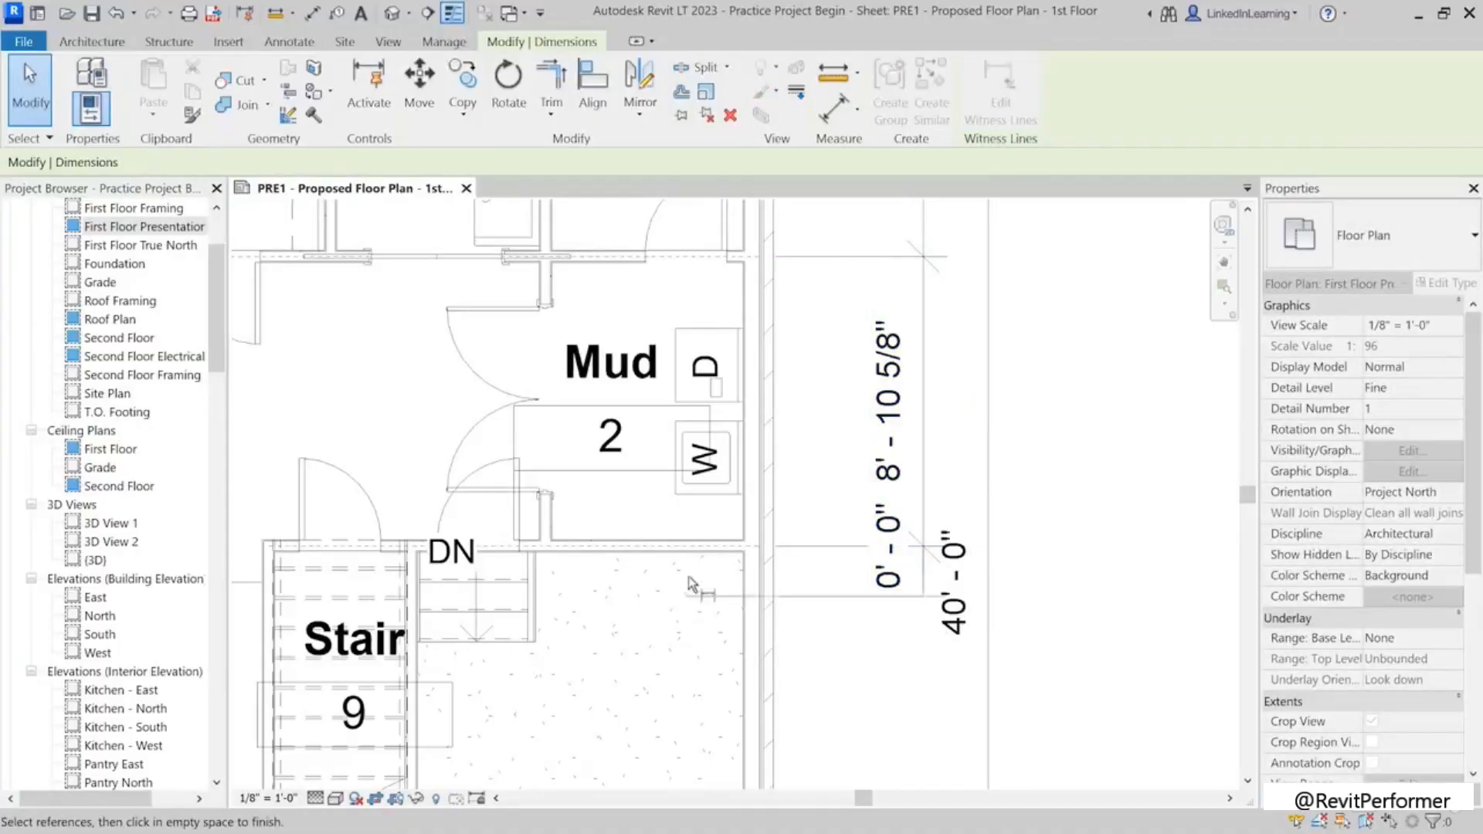
left_click(696, 553)
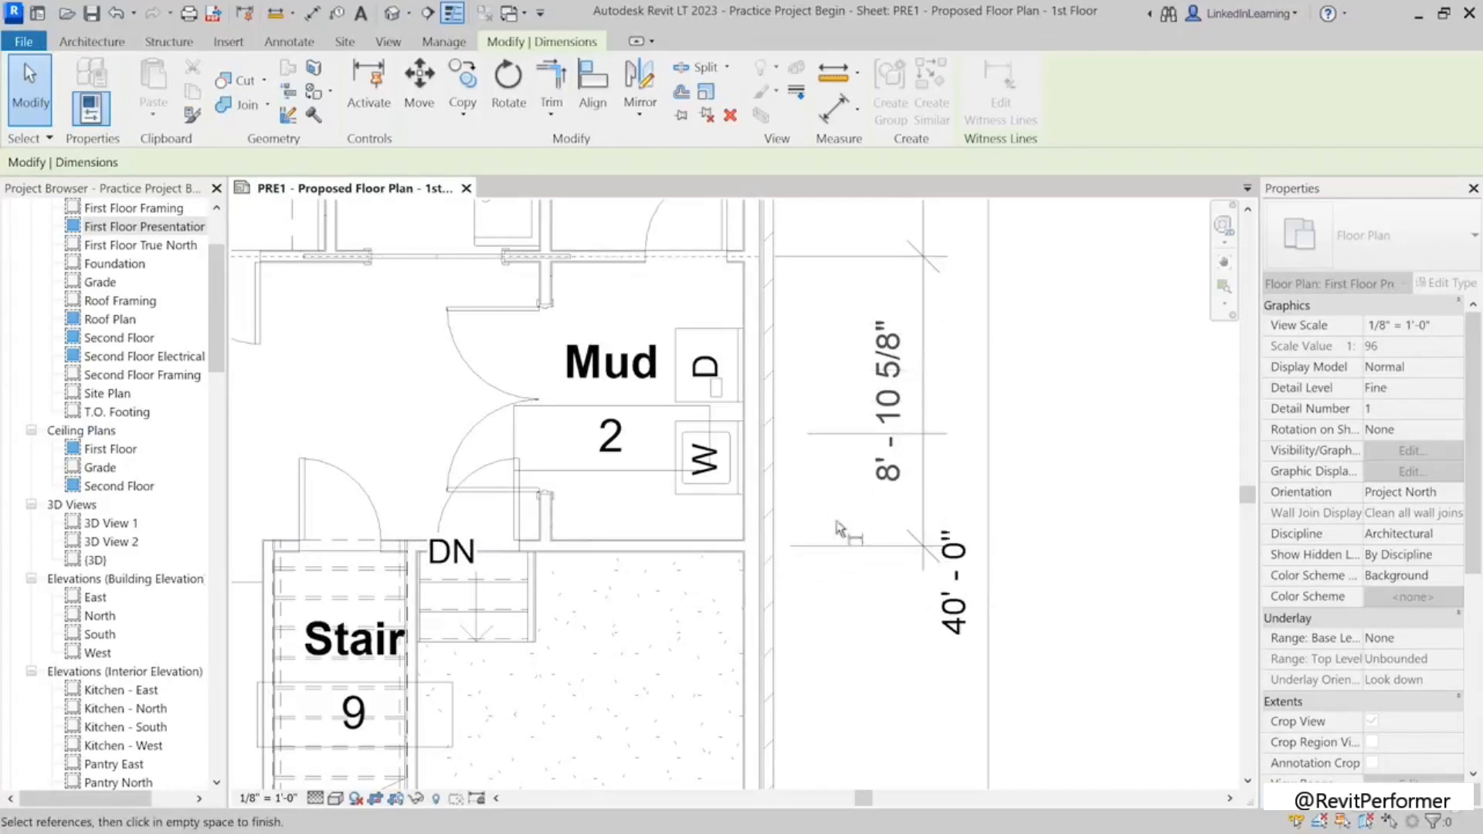
left_click(925, 490)
scroll(863, 568, "down", 2)
left_click(1058, 577)
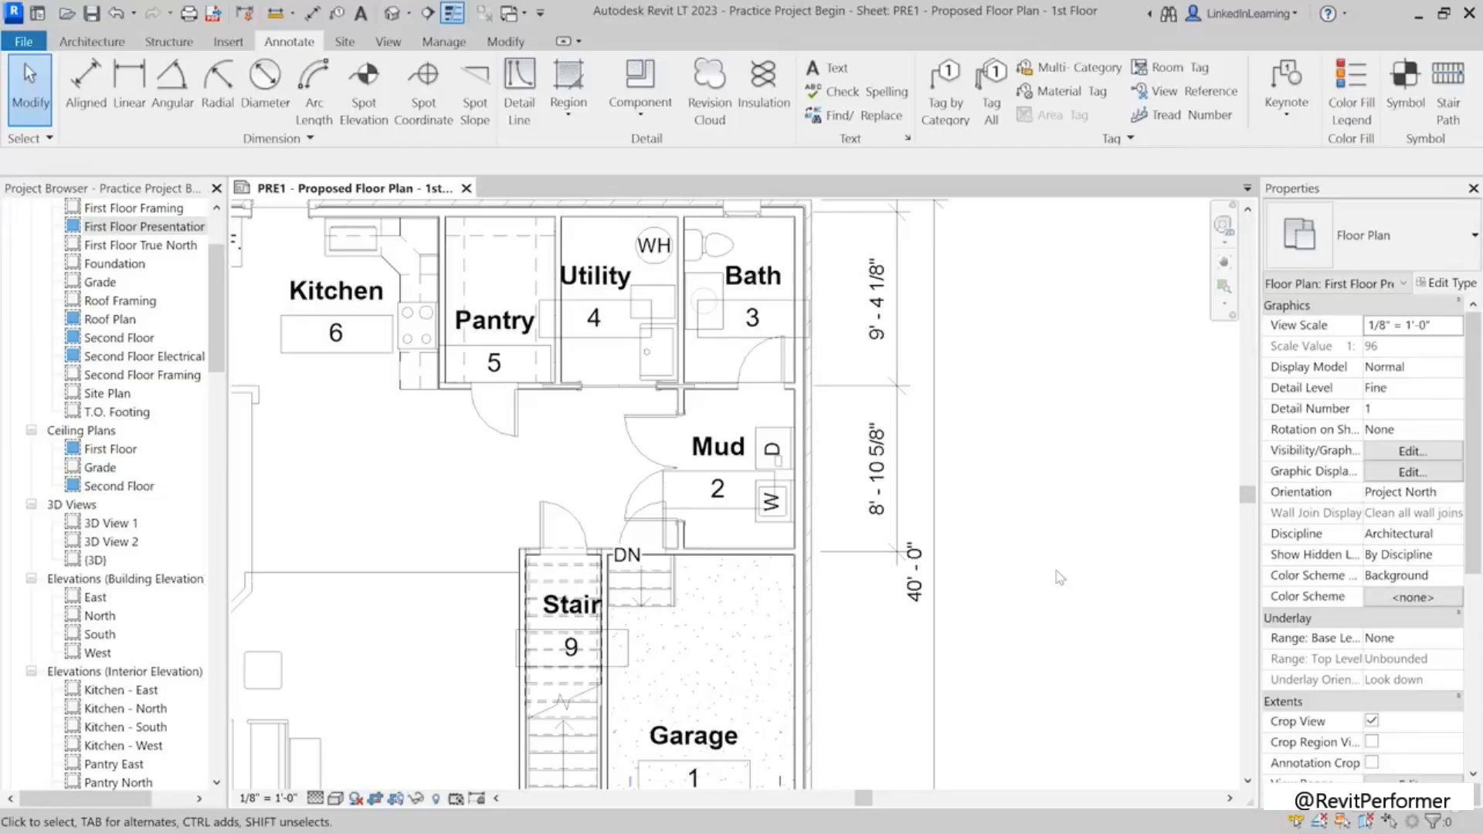
Step: Set up Aligned dimensions for Entire Walls with Openings by Widths as reference and Intersecting Walls off
scroll(1058, 577, "down", 4)
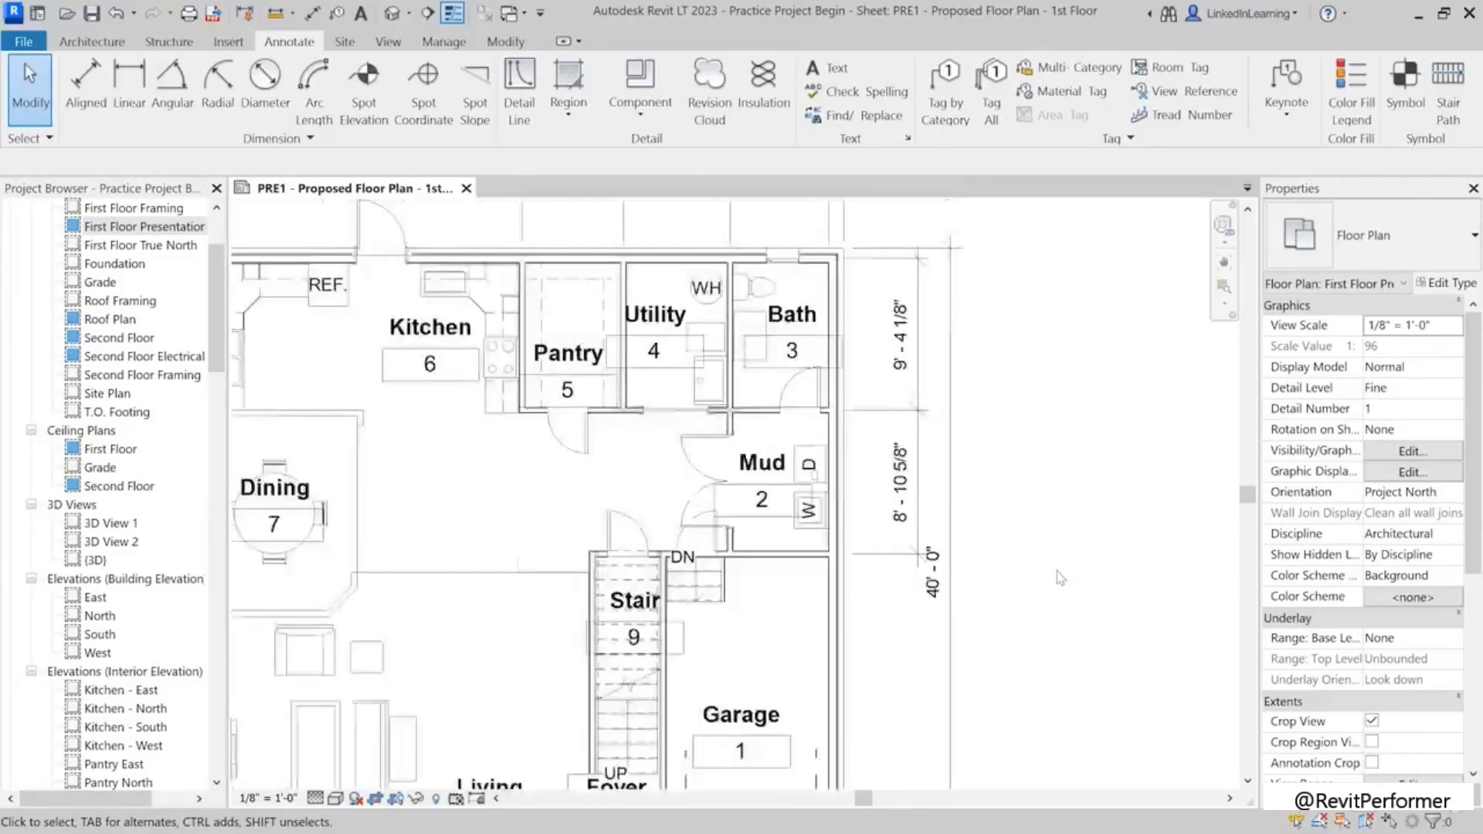
scroll(625, 621, "down", 2)
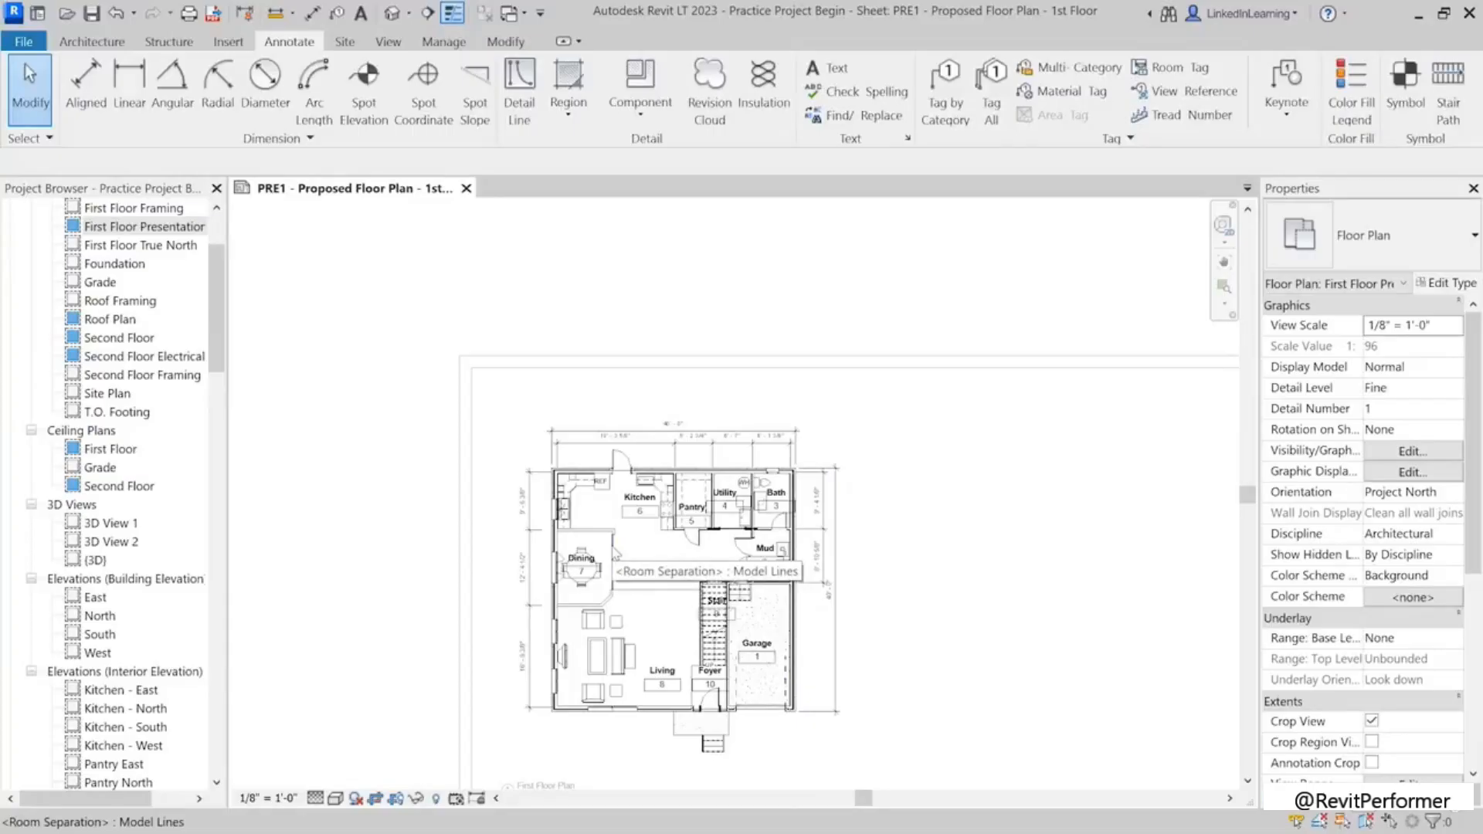
scroll(669, 612, "up", 2)
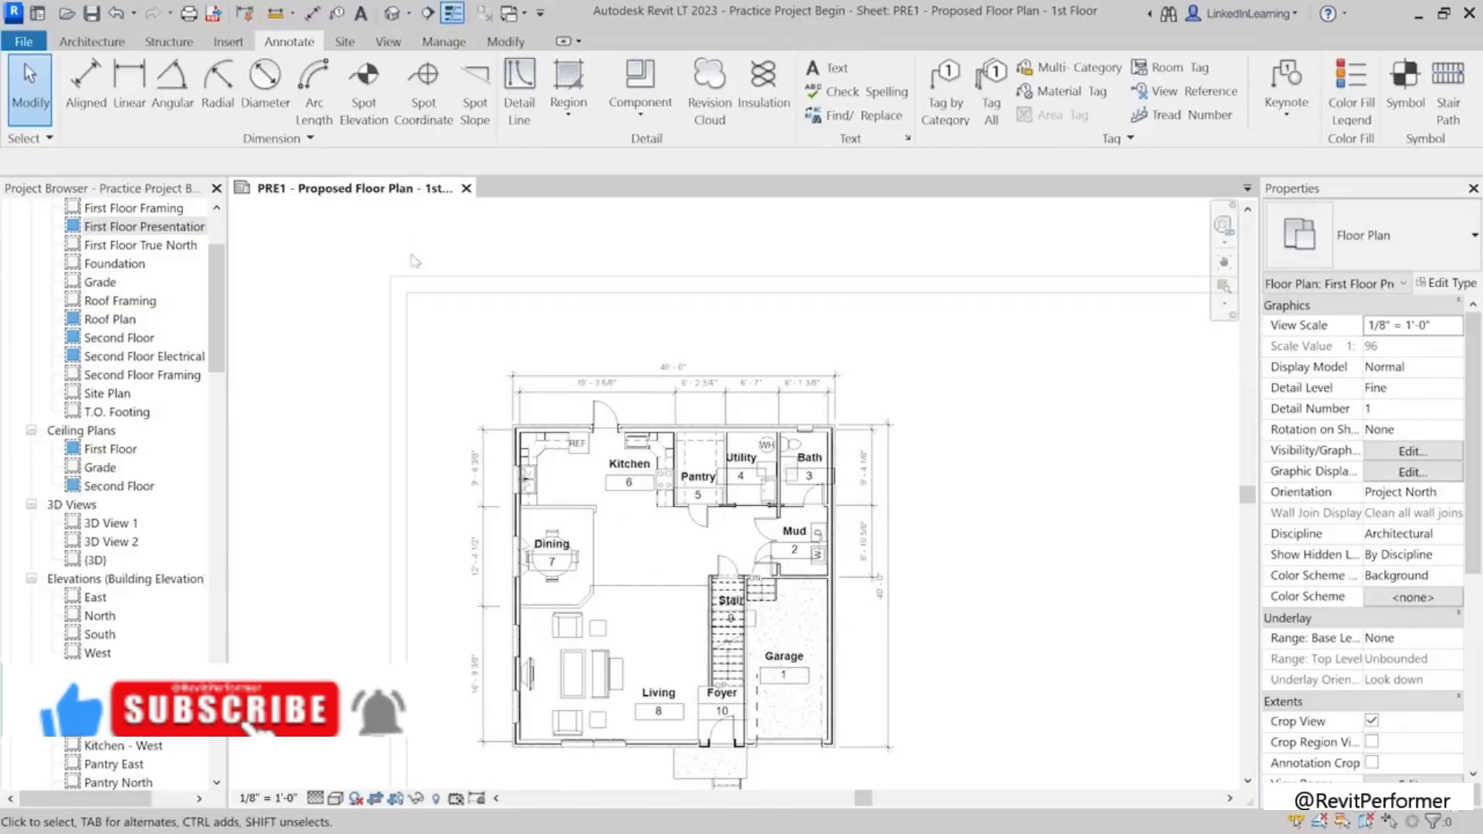
left_click(86, 87)
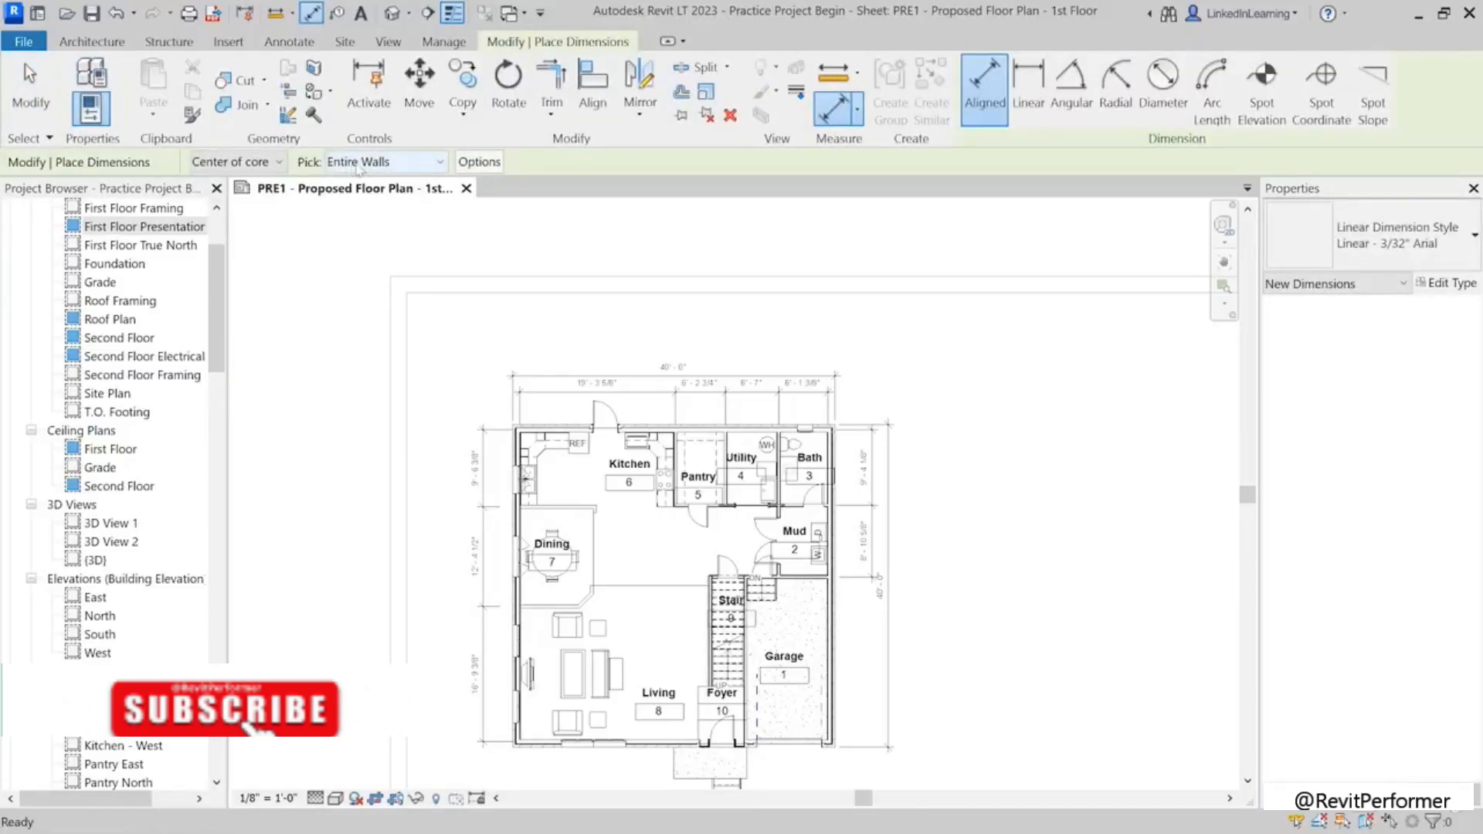
left_click(479, 164)
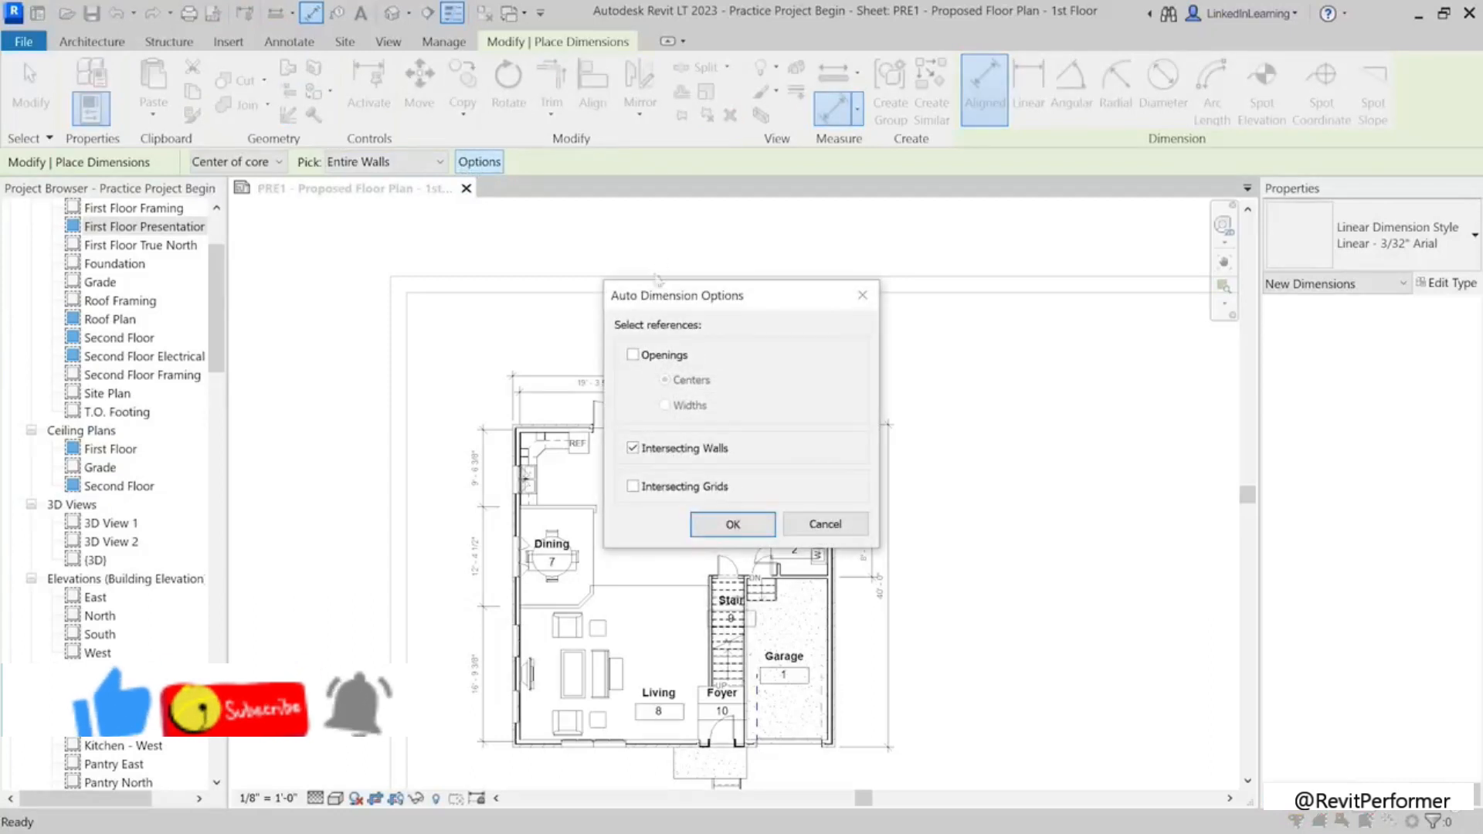
left_click(632, 356)
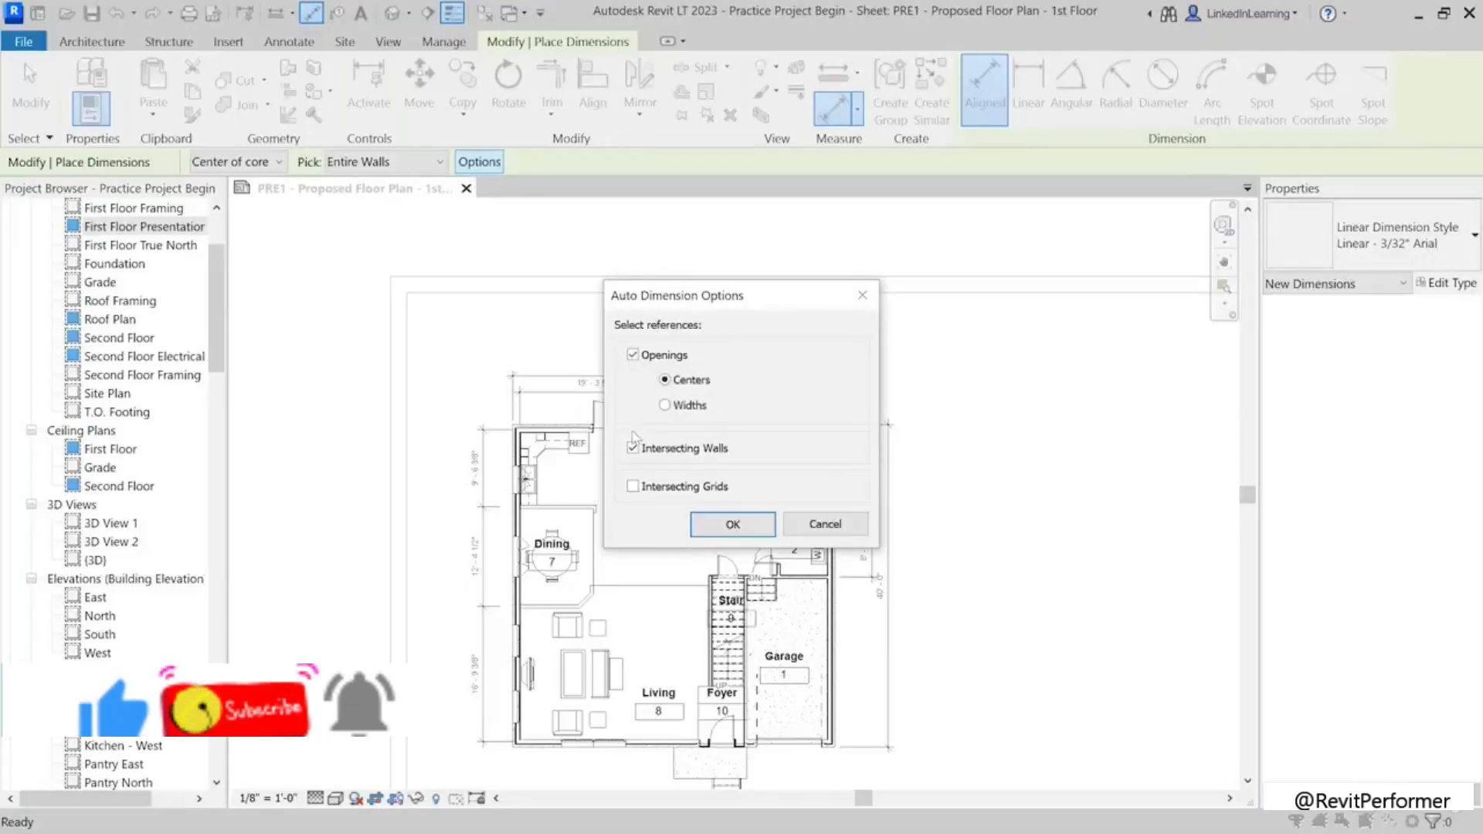
left_click(745, 457)
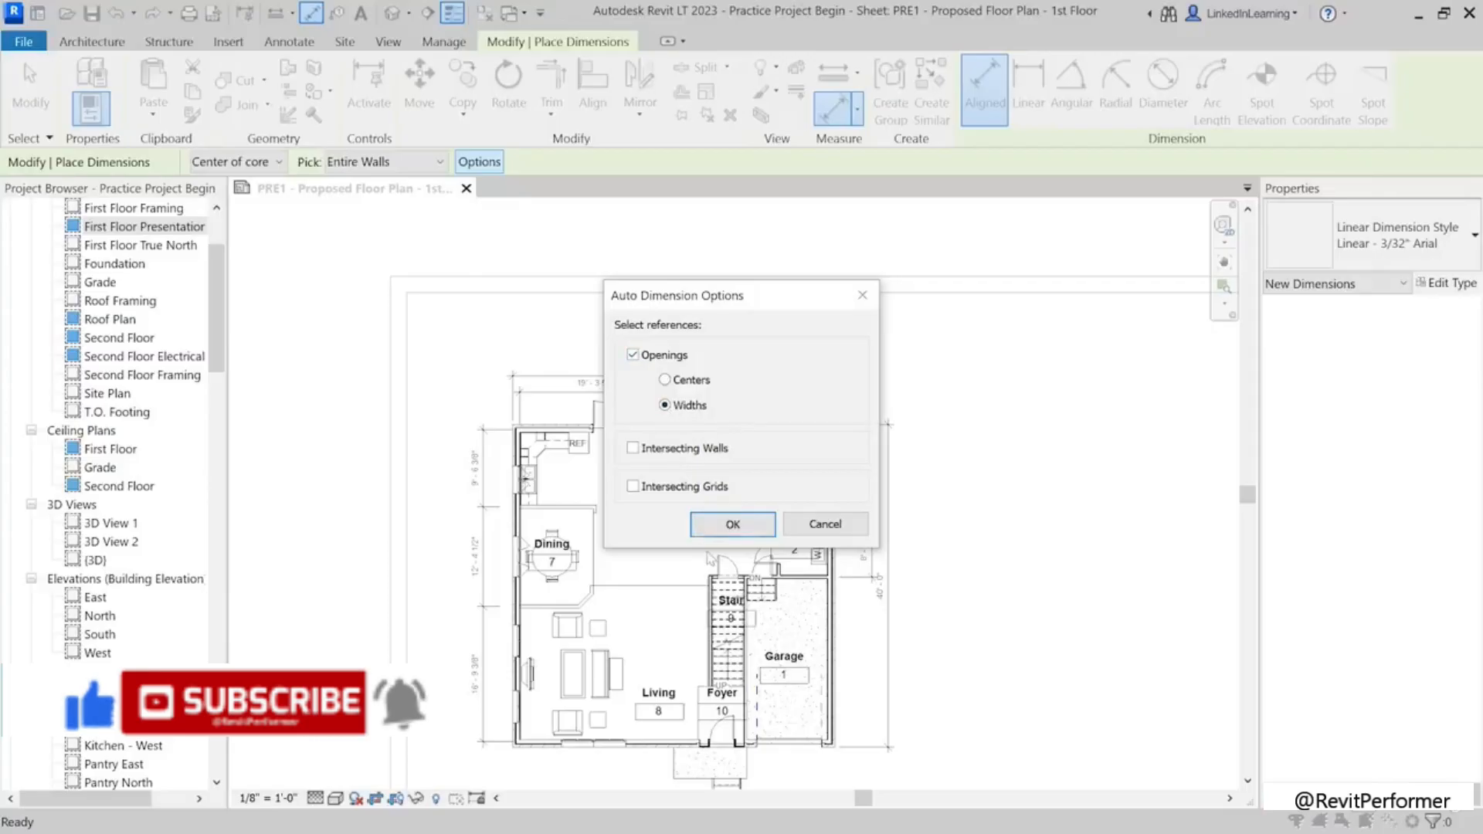
left_click(722, 529)
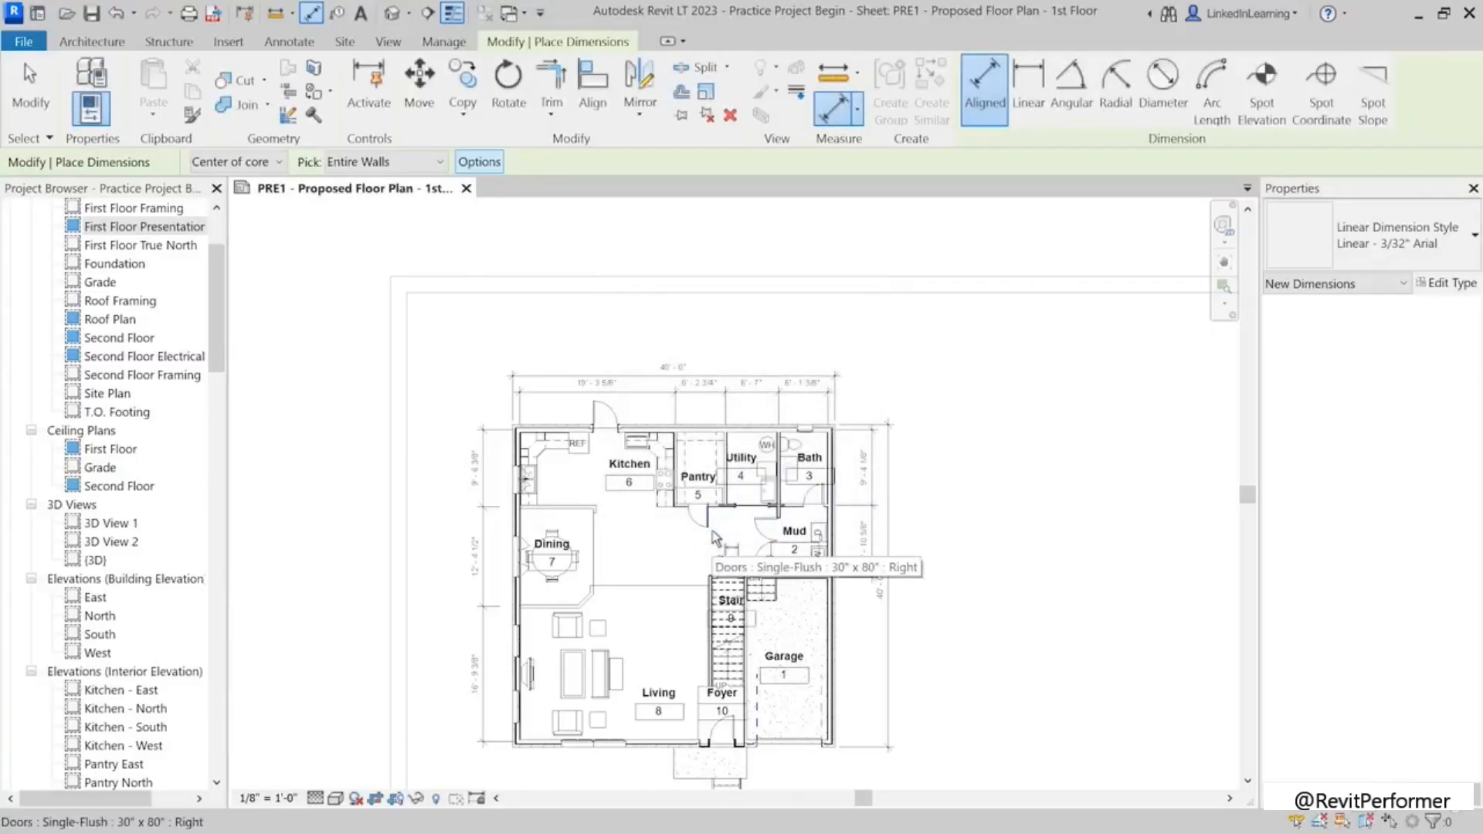
Step: Dimension the opening widths of the exterior wall along kitchen, dining and living, placing the string between the wall and its existing string
scroll(859, 533, "down", 2)
scroll(769, 535, "up", 5)
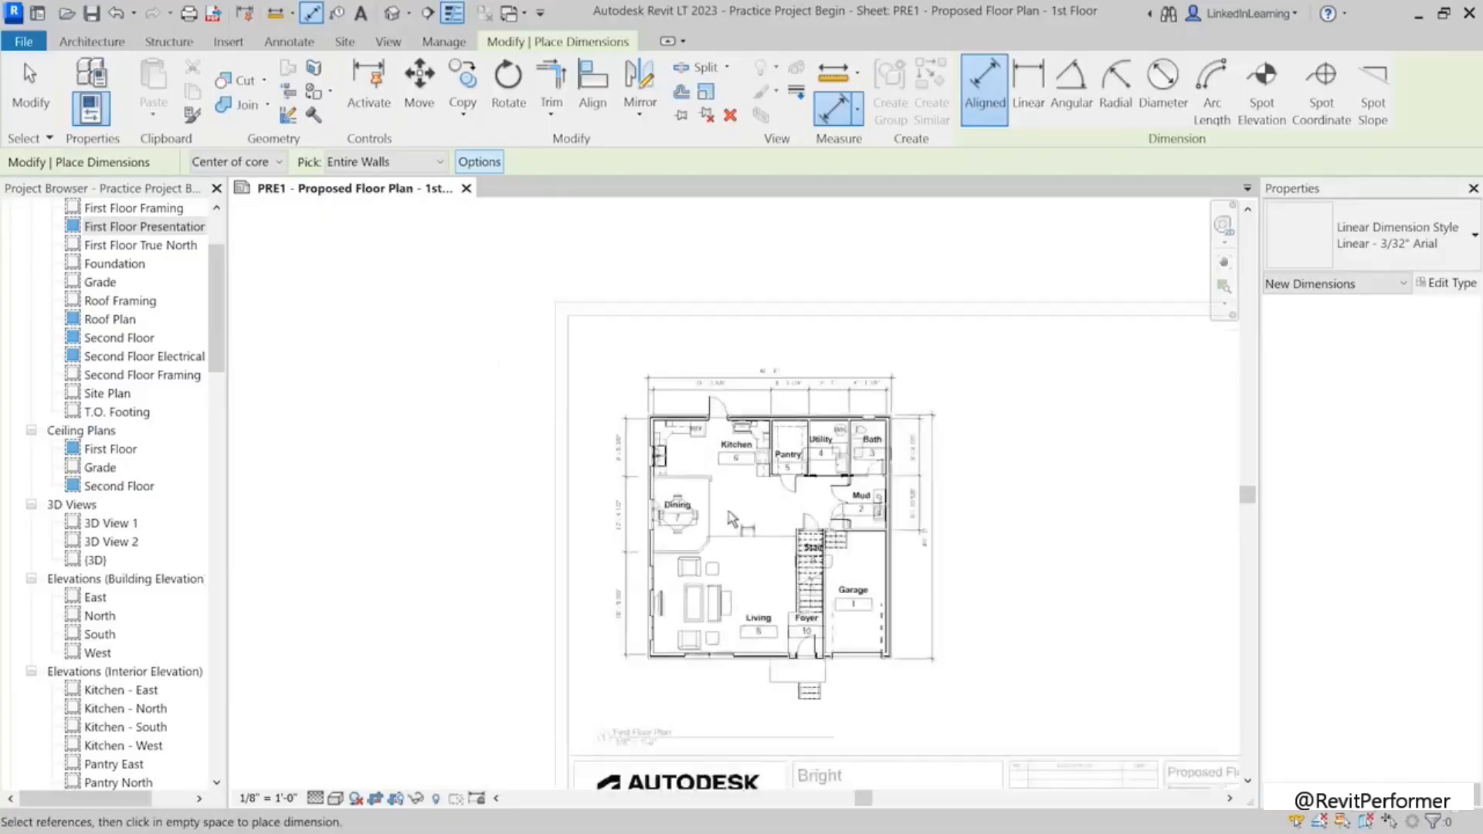
left_click(572, 561)
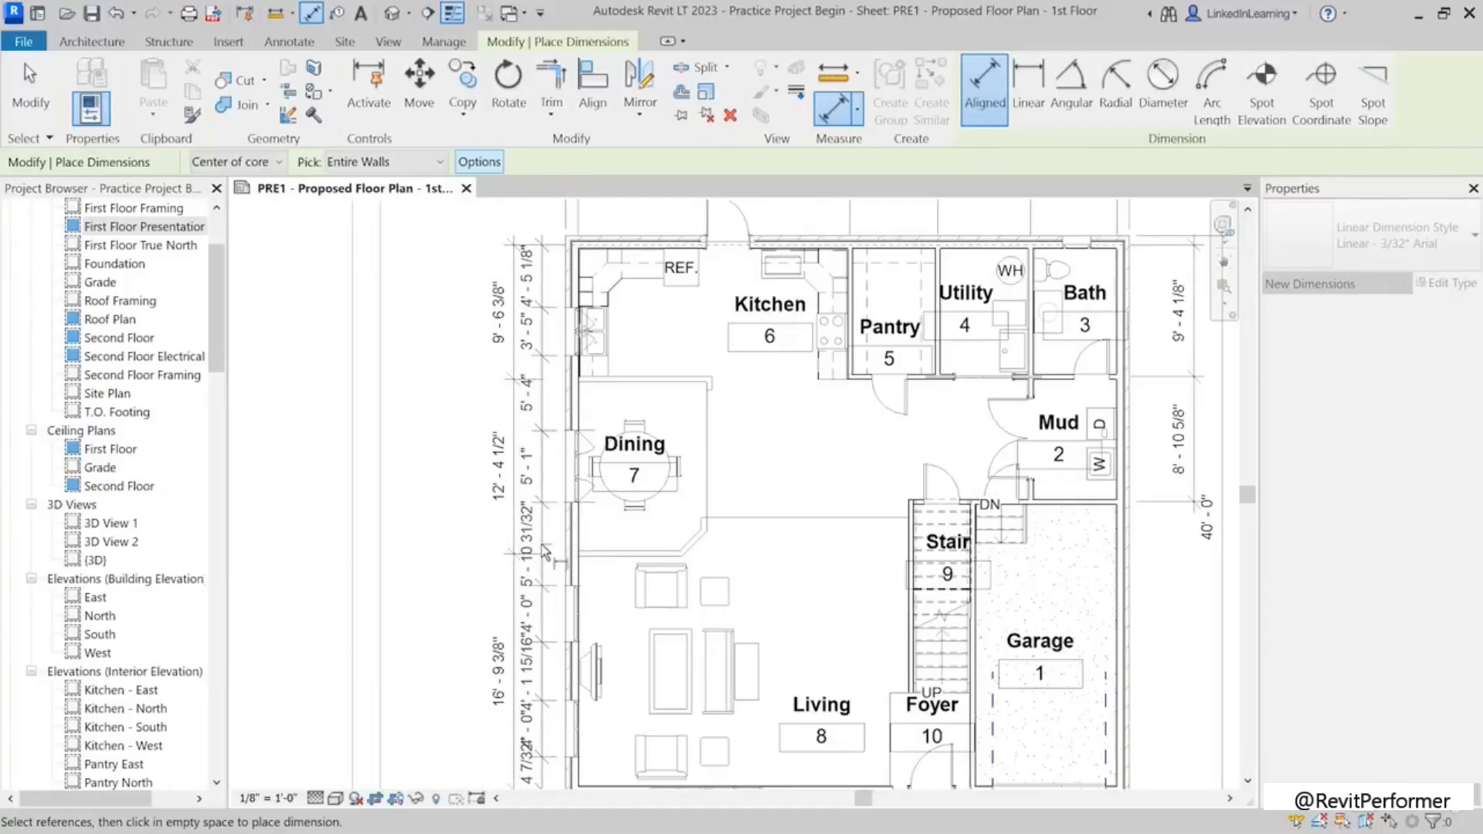
scroll(544, 550, "down", 1)
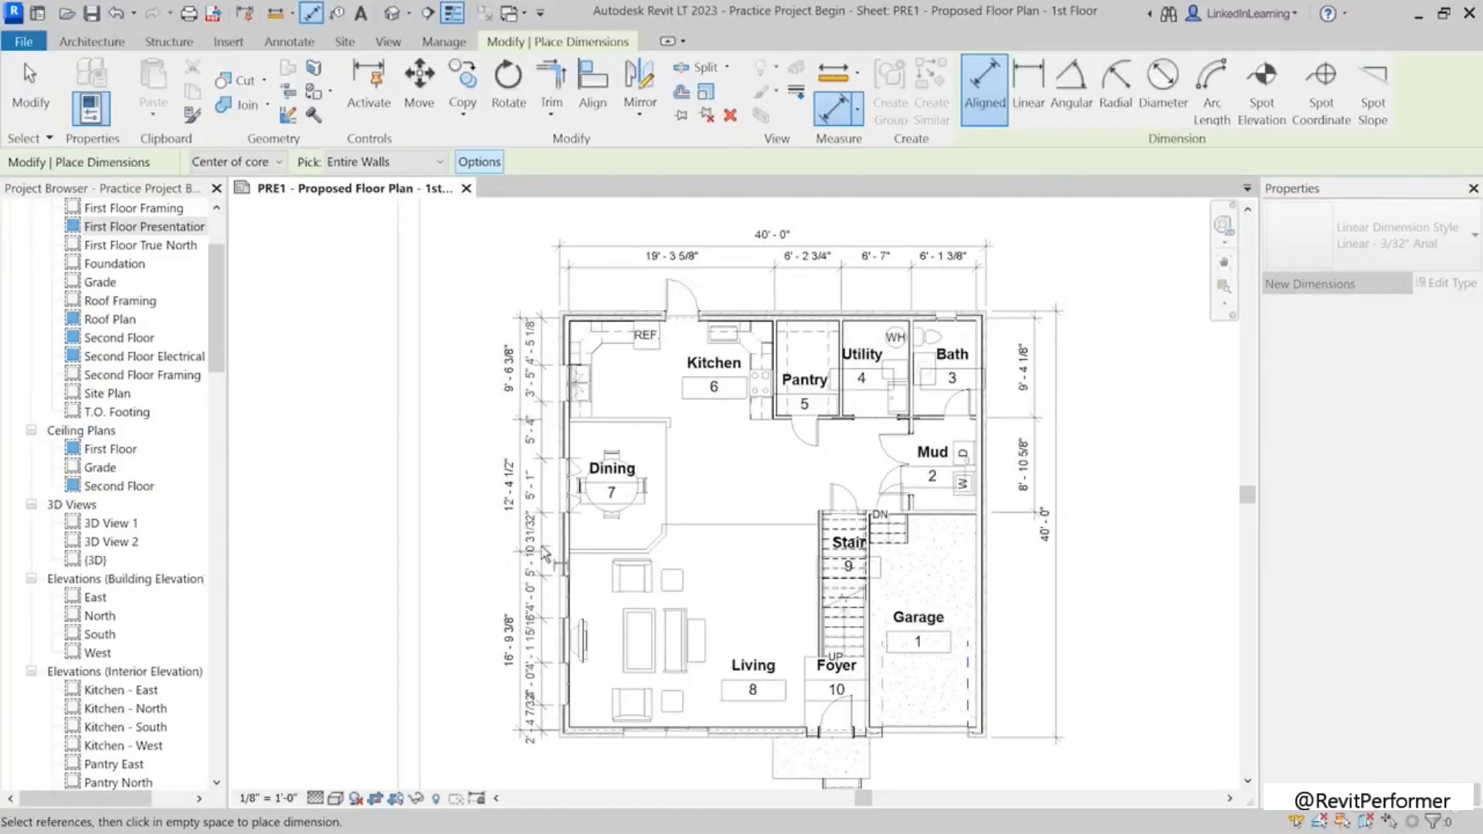
scroll(544, 550, "up", 2)
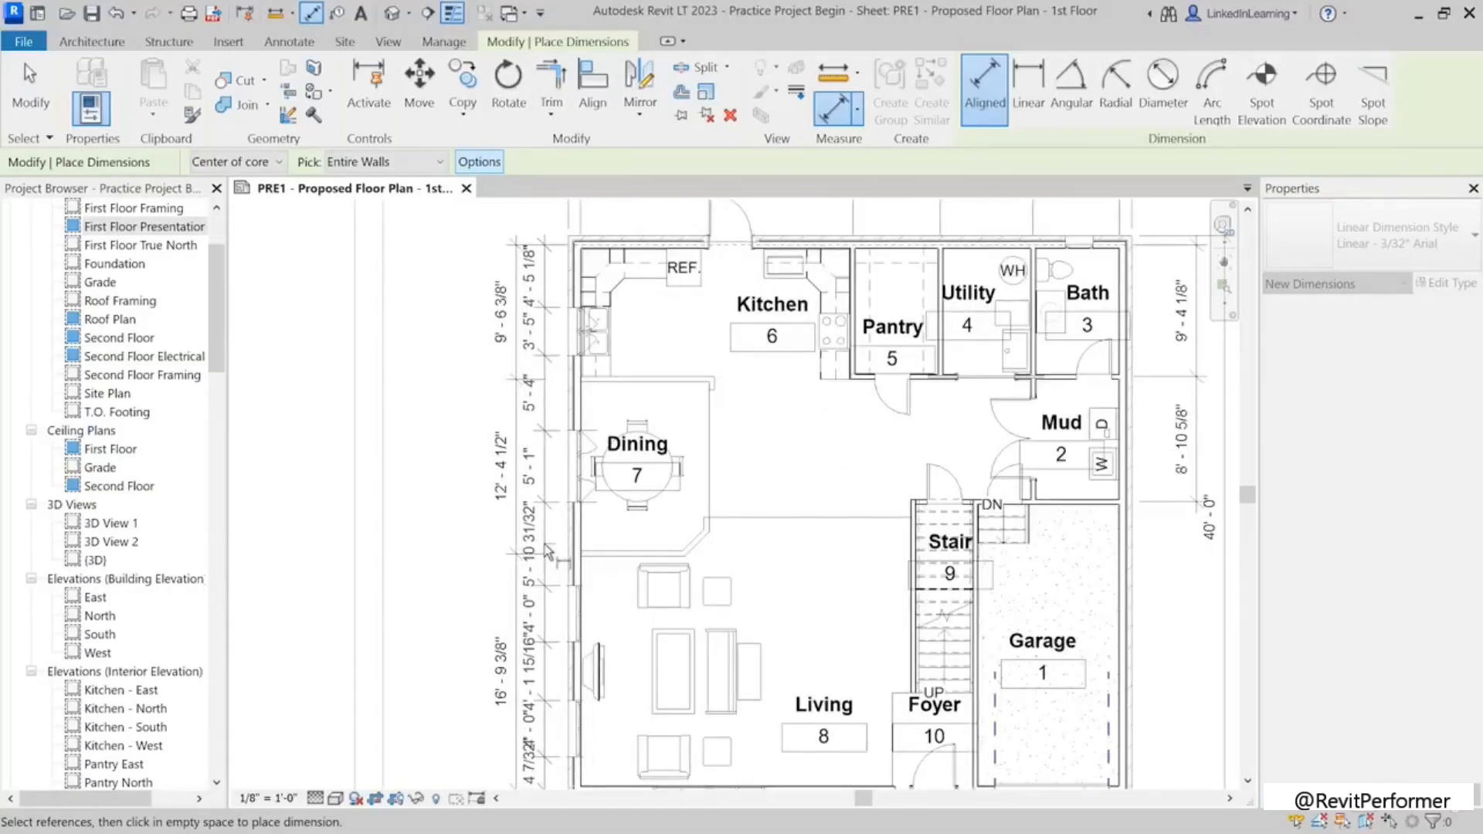
left_click(545, 550)
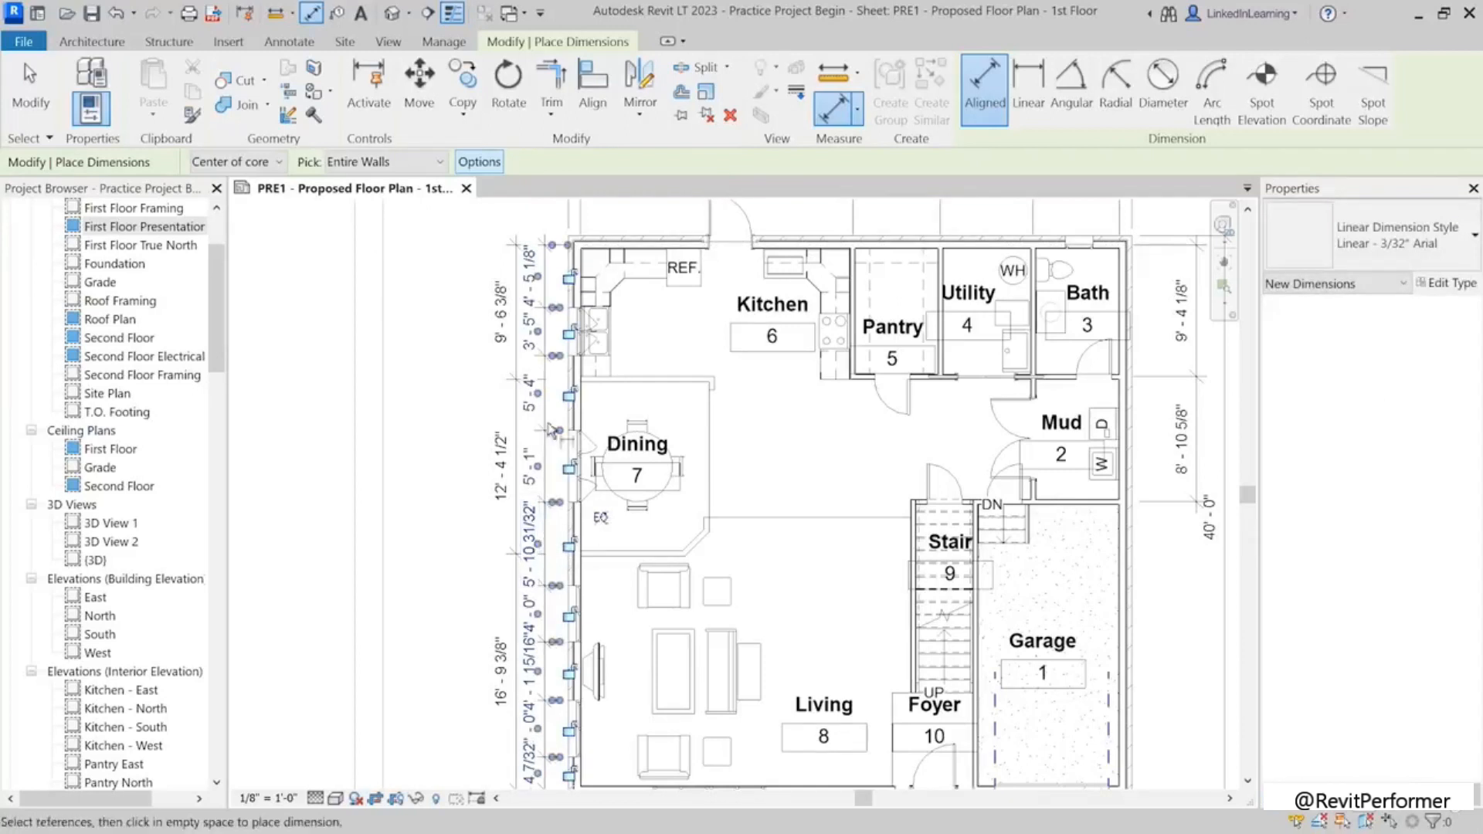
Step: Dimension the opening widths of the living-foyer front wall and the garage front wall, placing both strings in line beyond the entry steps
scroll(544, 549, "down", 2)
scroll(632, 649, "up", 2)
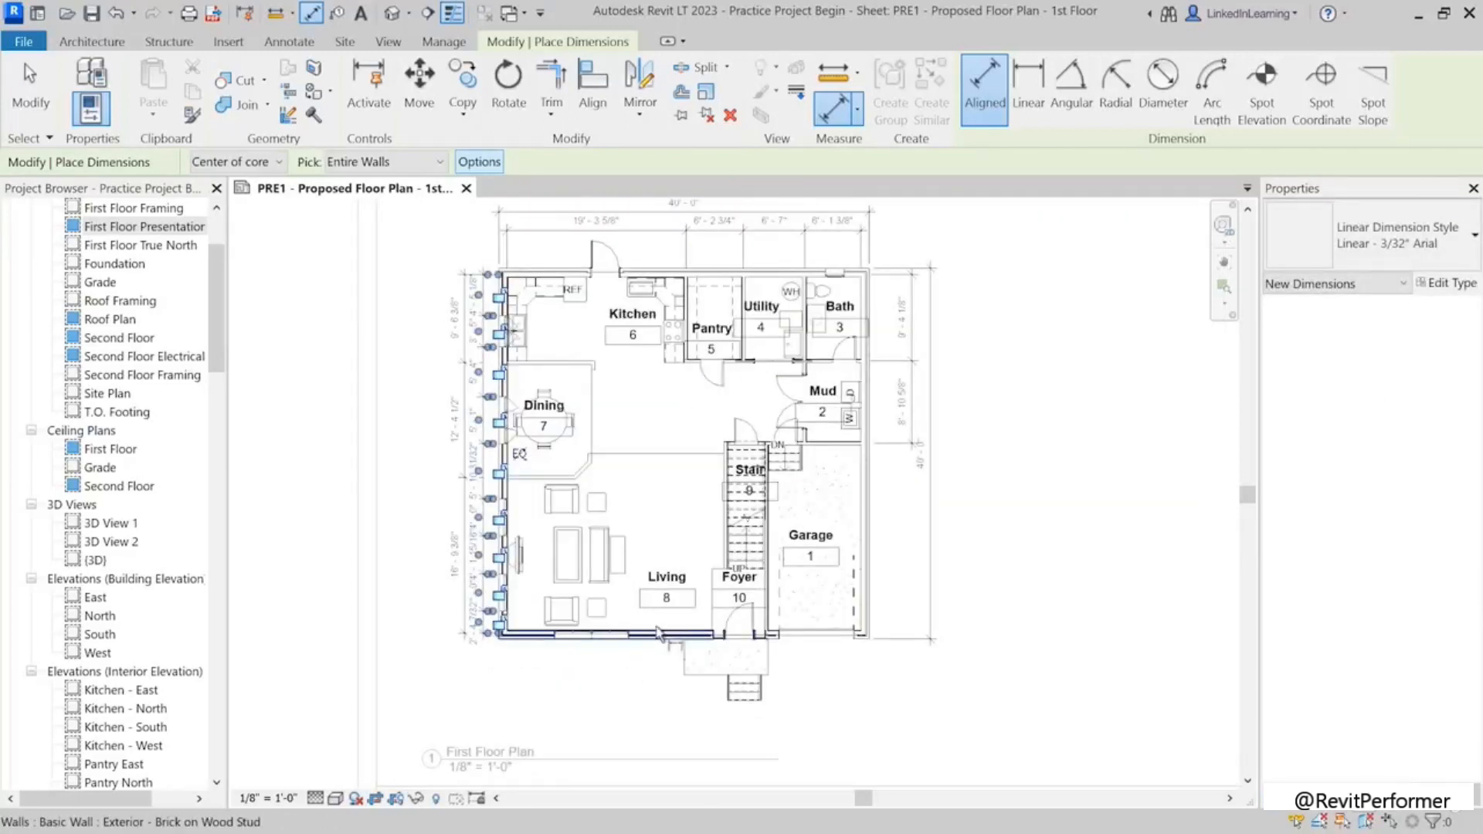
left_click(645, 635)
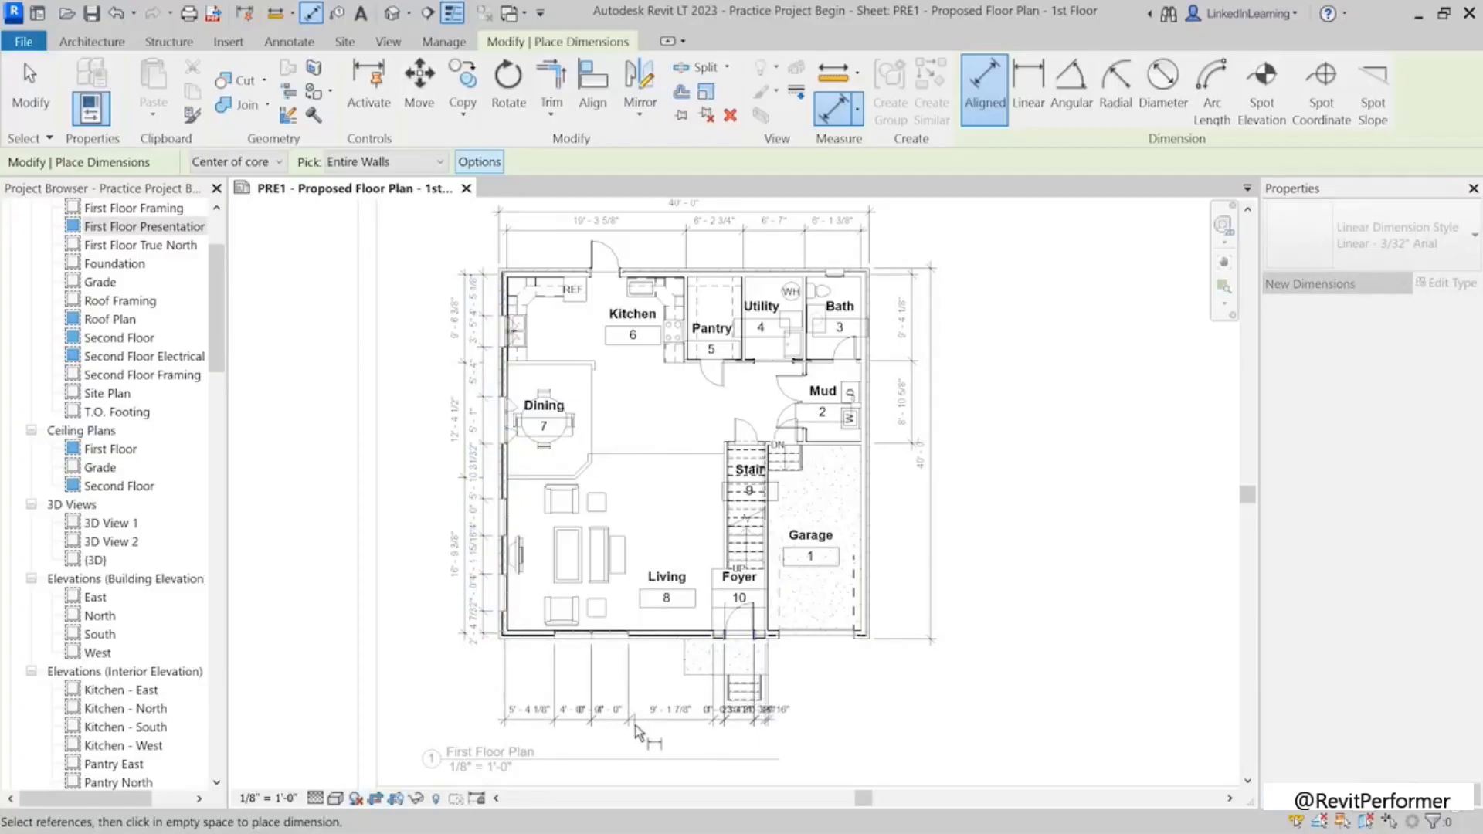
left_click(661, 724)
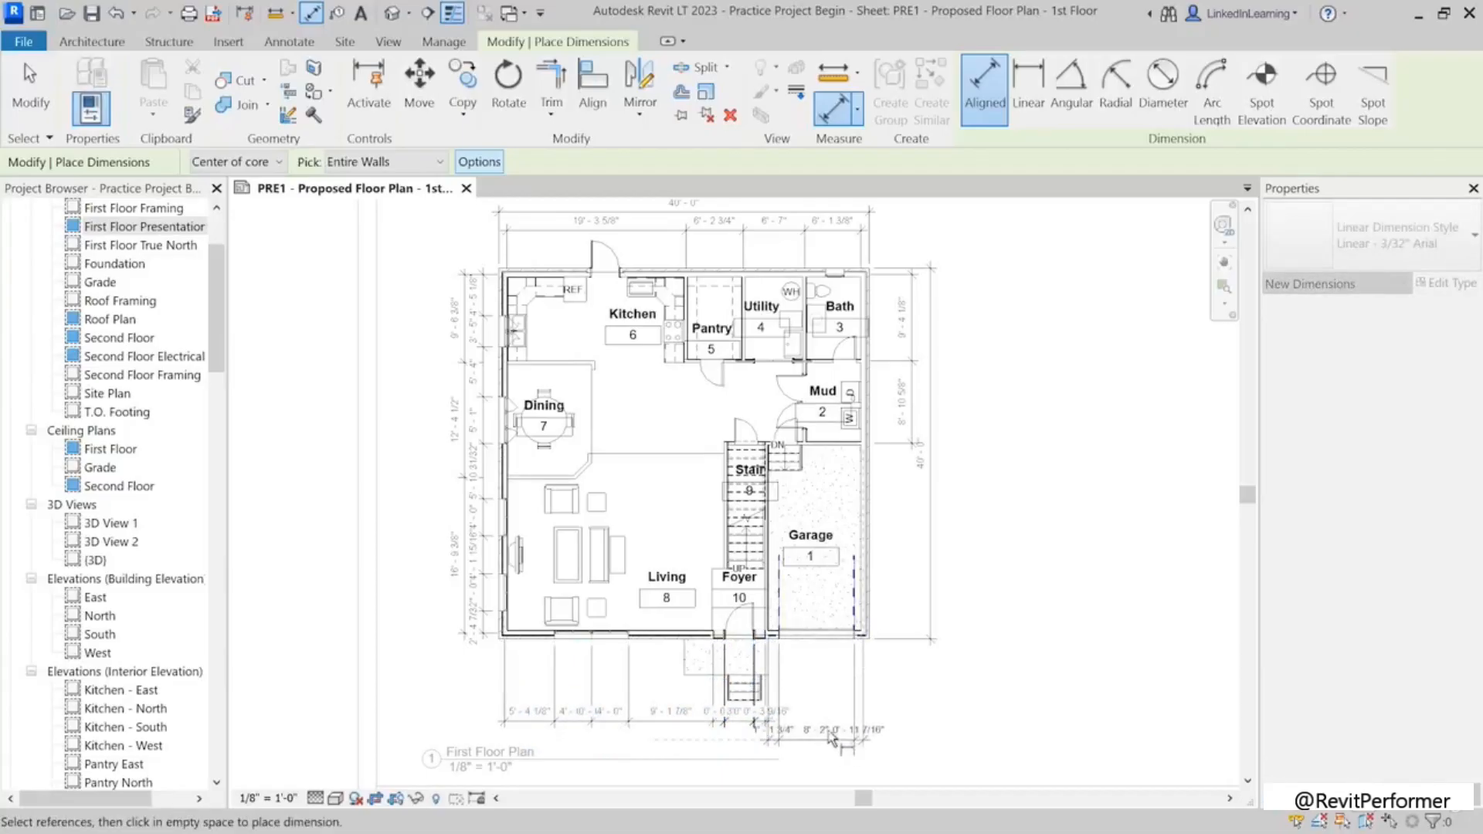
left_click(830, 684)
Step: Dimension the opening widths of the exterior wall along kitchen, pantry, utility and bath, placing the string closest to the wall
scroll(750, 709, "down", 4)
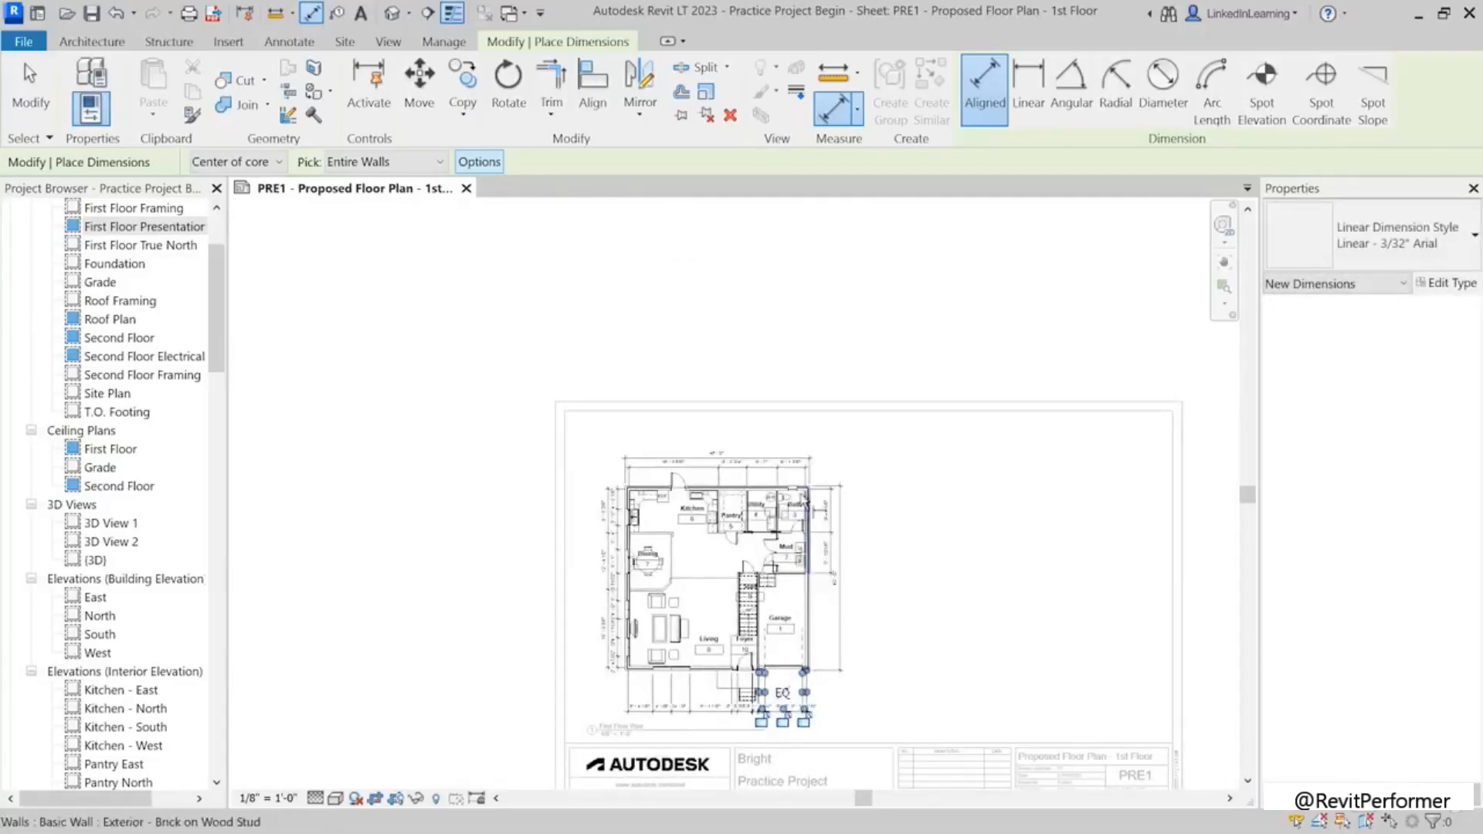
scroll(725, 435, "up", 3)
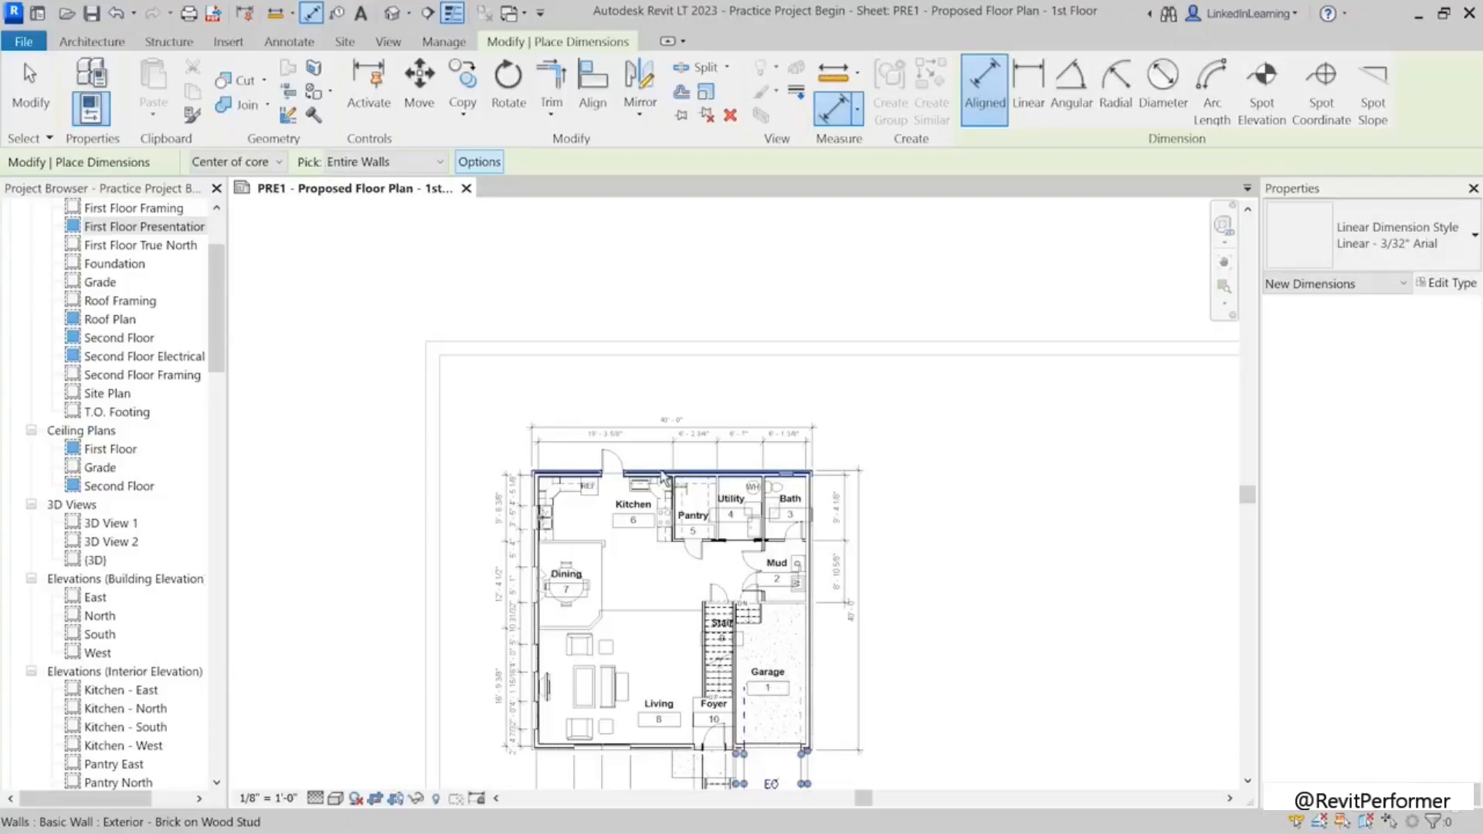
left_click(698, 473)
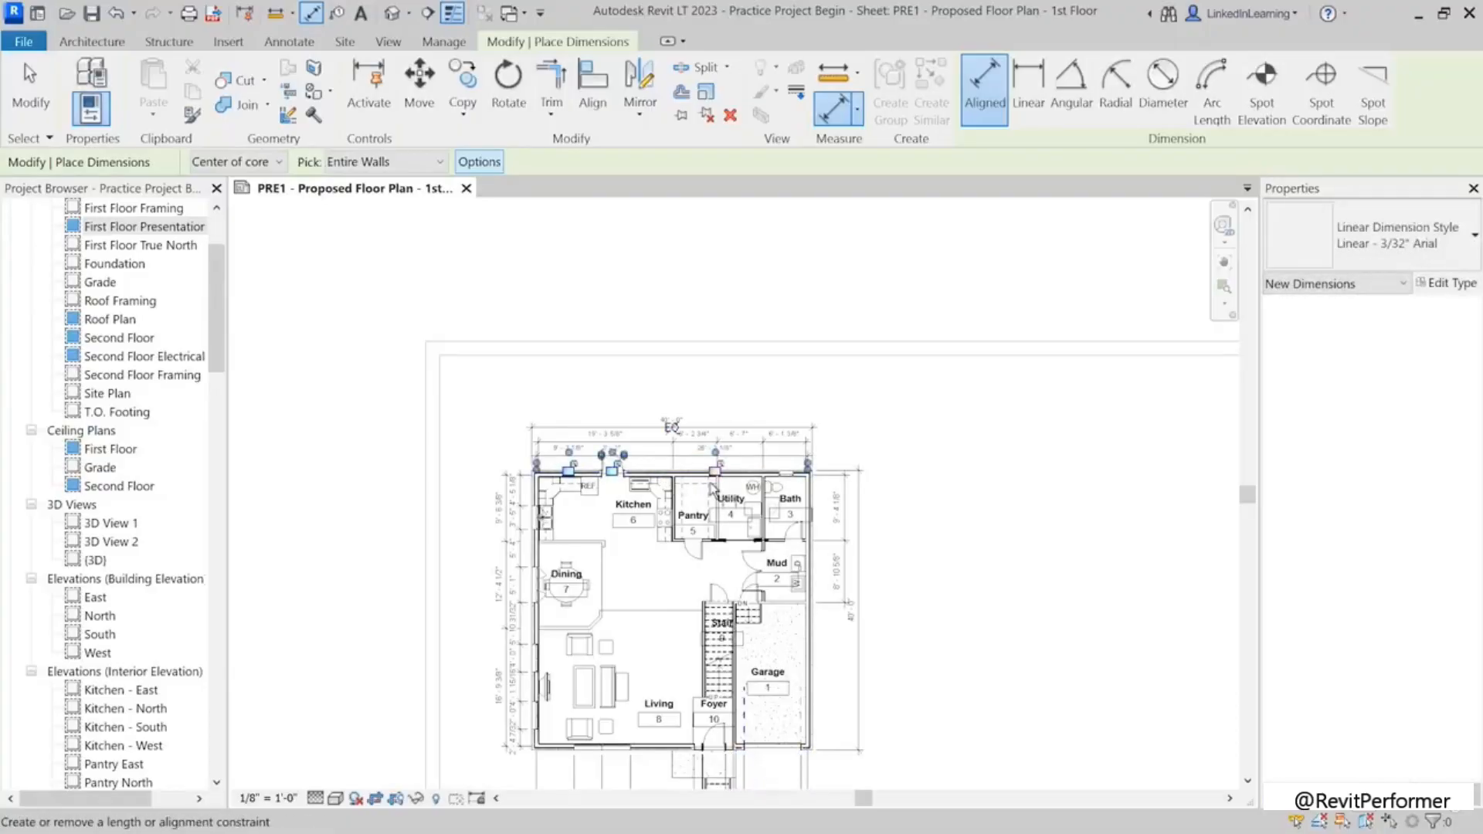
key("Escape")
key("Escape")
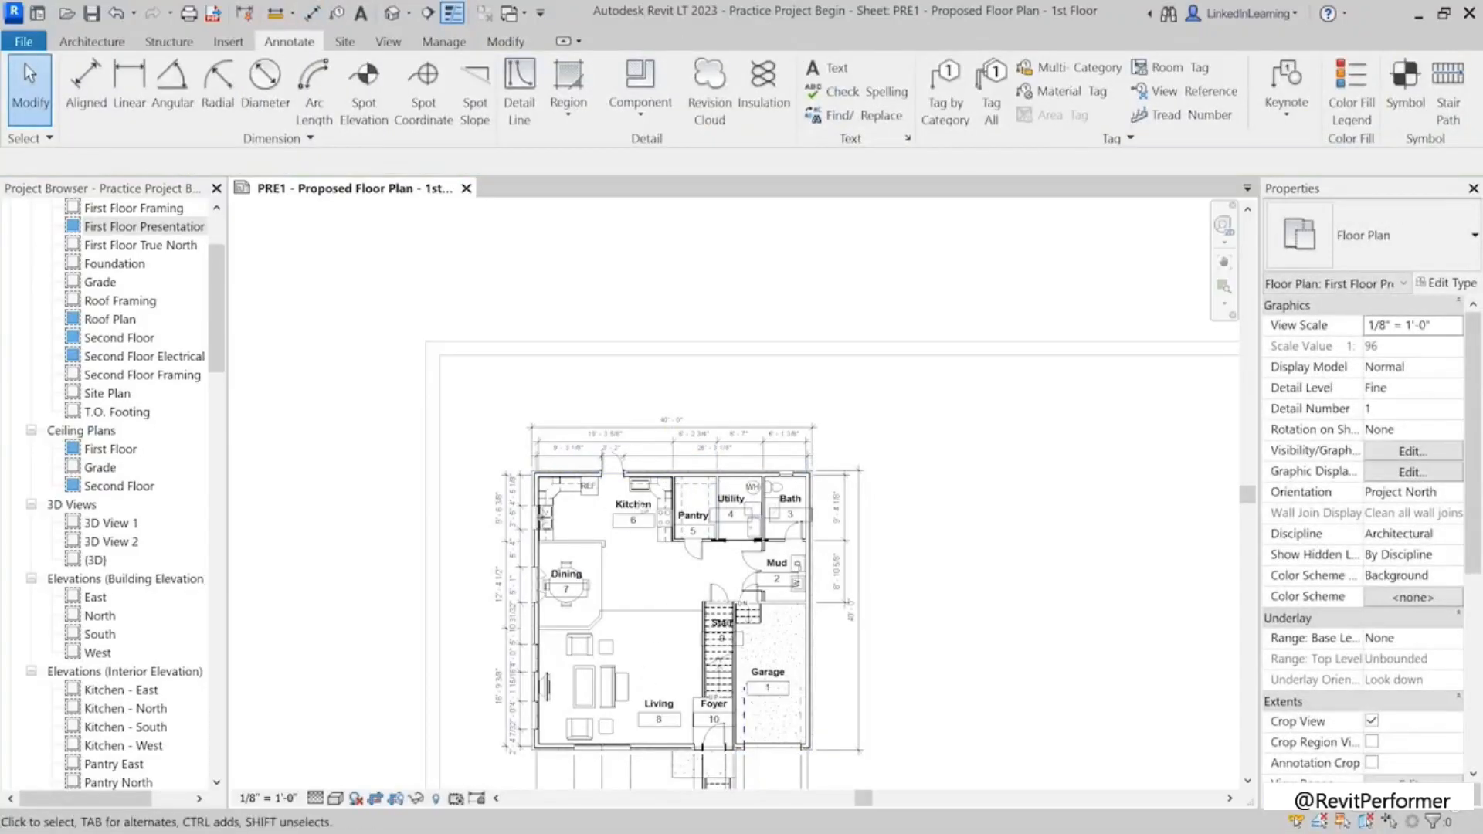
Step: Move the overall, room-wall and opening dimension strings along the kitchen-to-bath exterior wall outward, keeping them evenly spaced and the opening string clear of the door swing
scroll(671, 571, "down", 1)
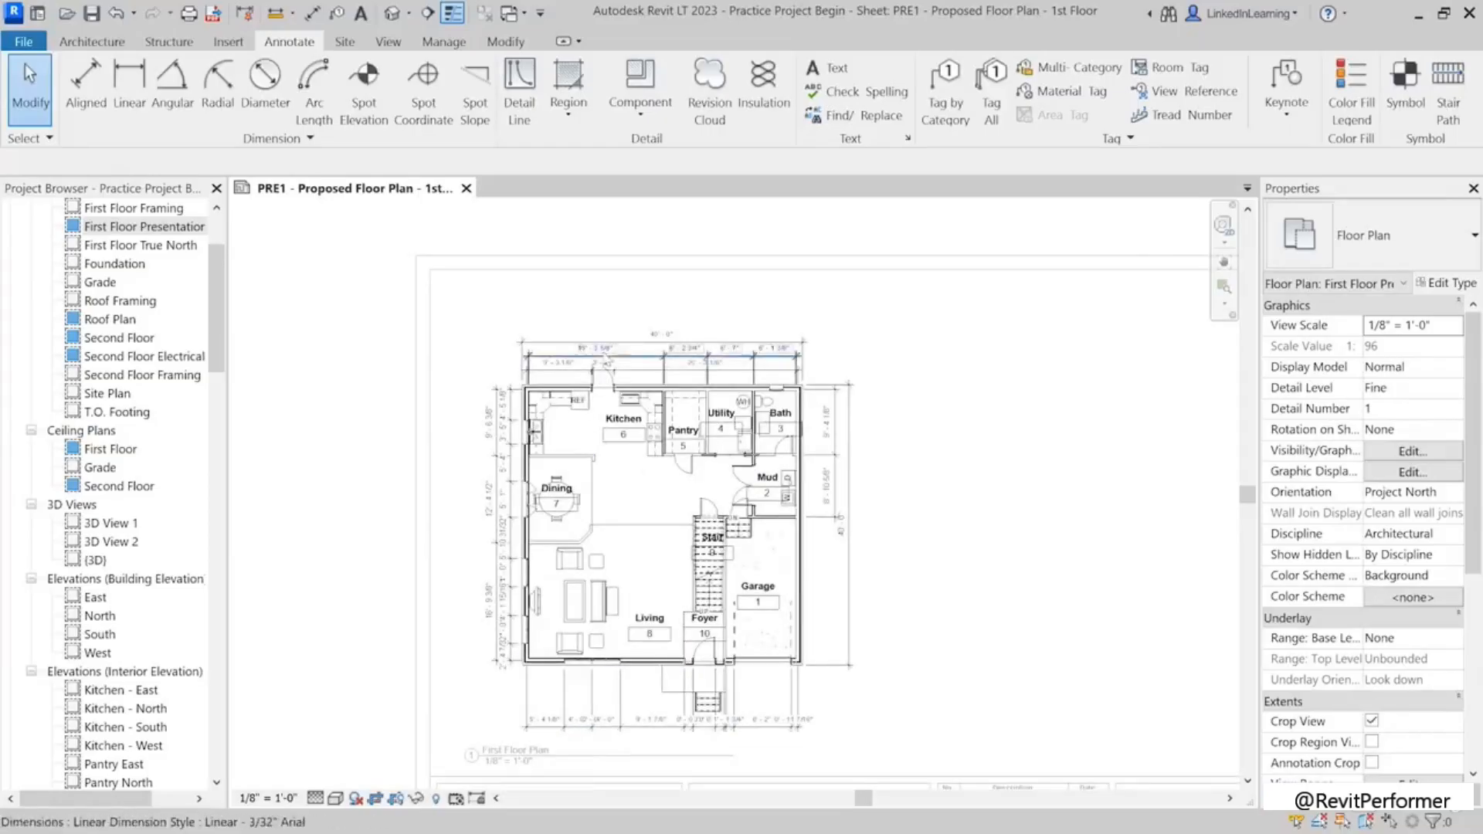
scroll(586, 216, "up", 2)
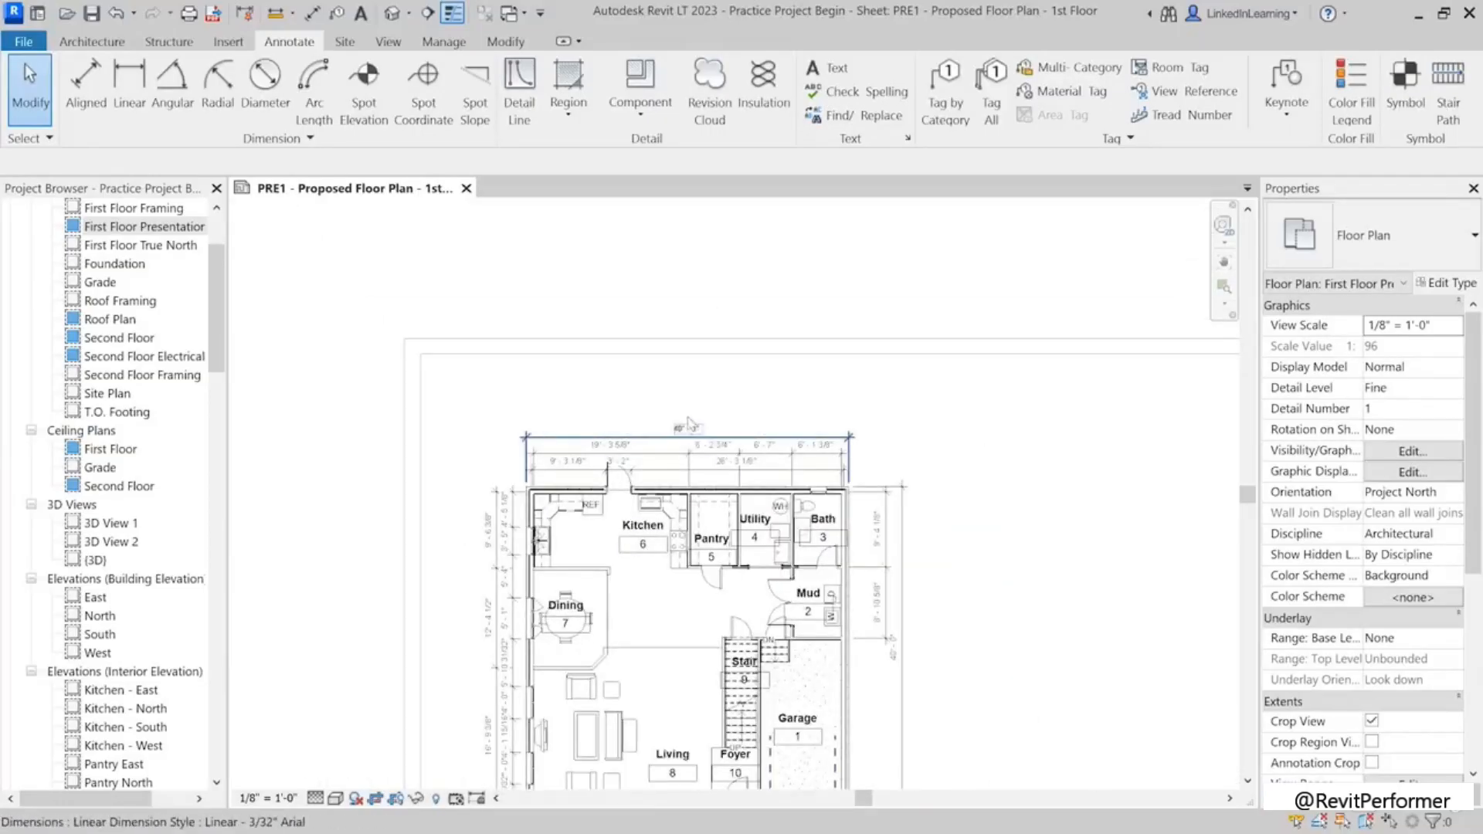
scroll(720, 425, "up", 2)
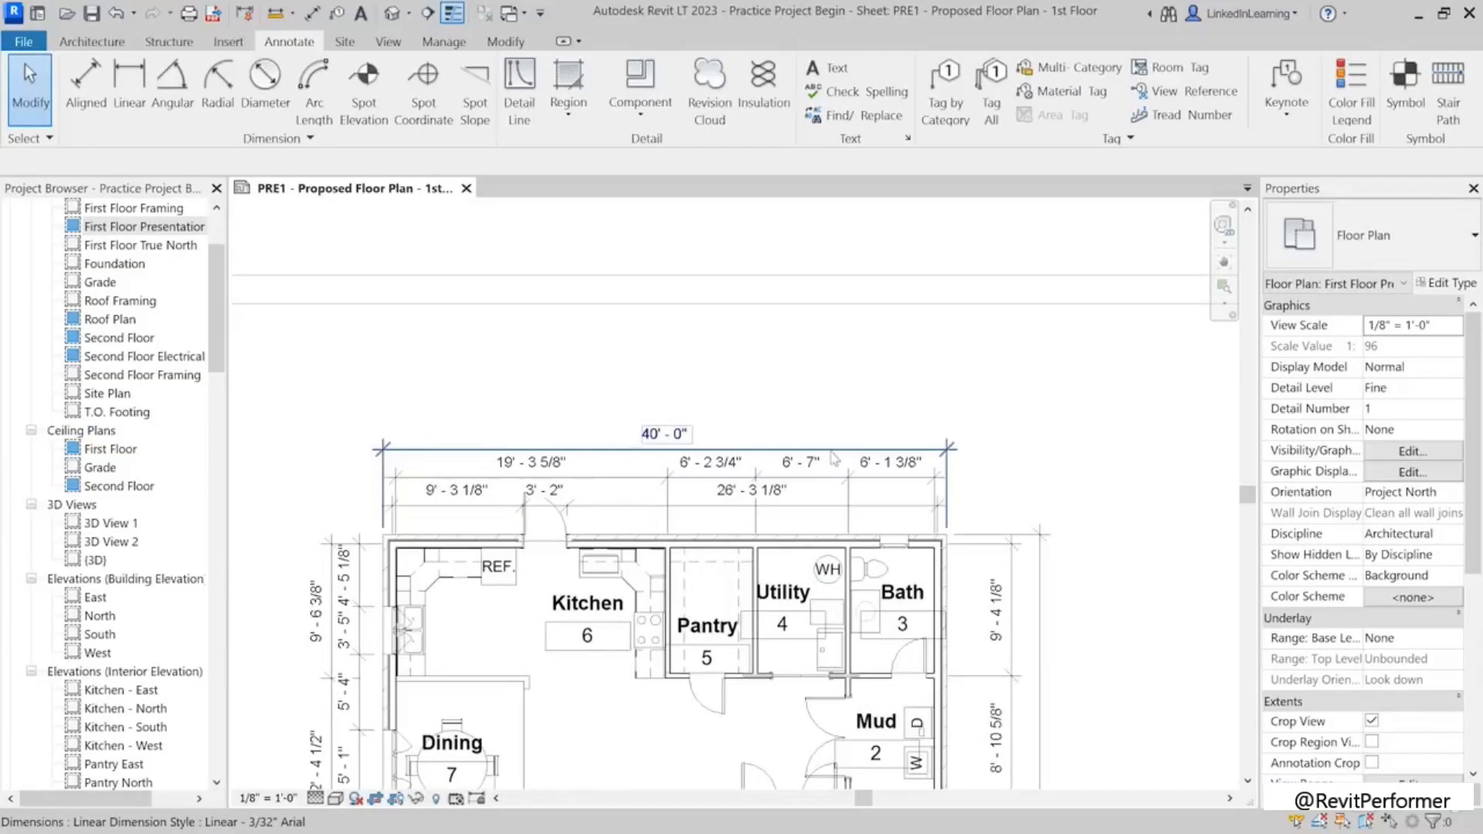
left_click(642, 451)
left_click_drag(642, 450, 628, 412)
key("Escape")
left_click(605, 479)
left_click_drag(604, 479, 614, 442)
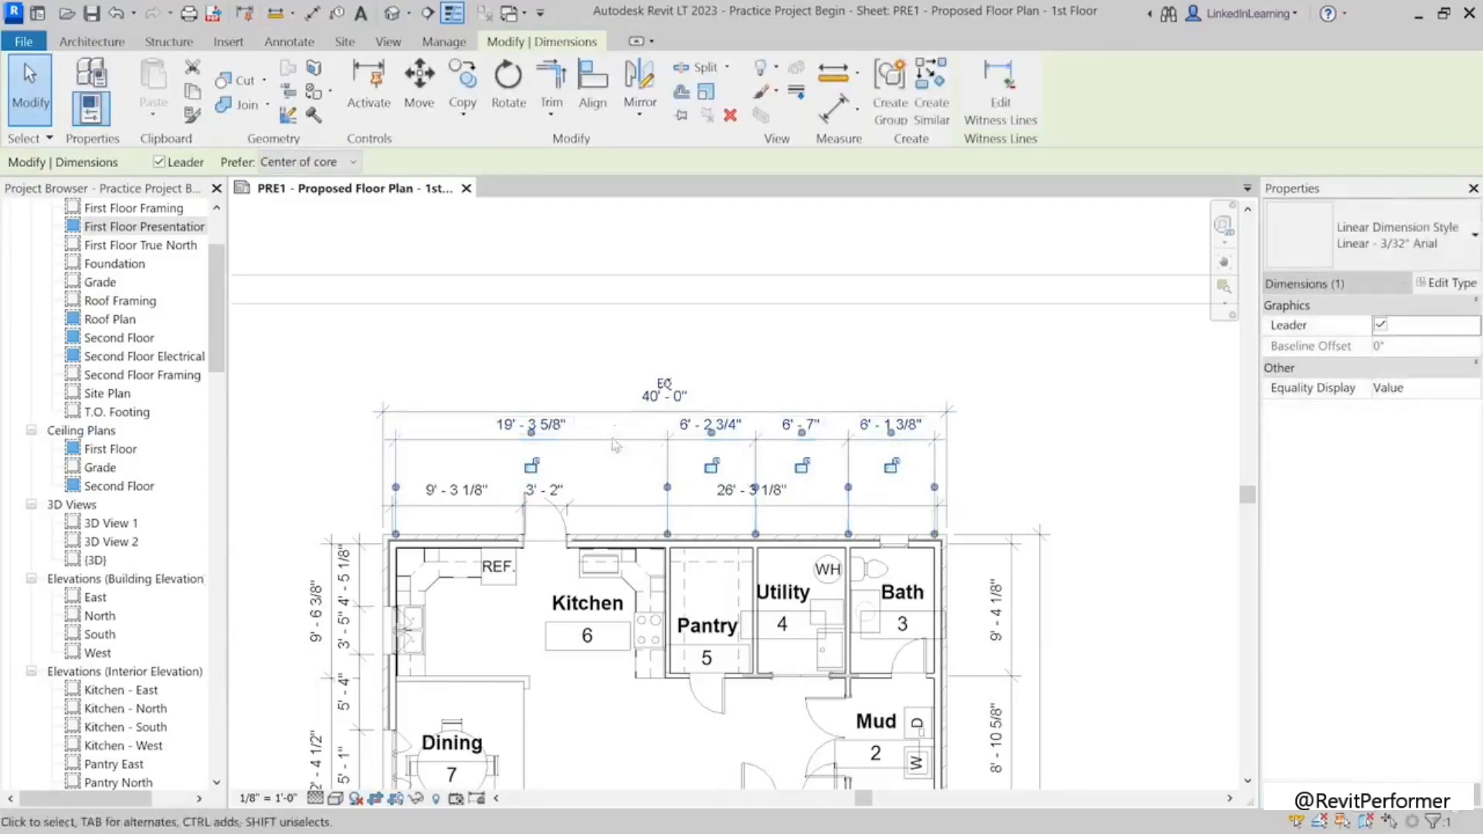
left_click(600, 508)
left_click_drag(600, 509, 599, 472)
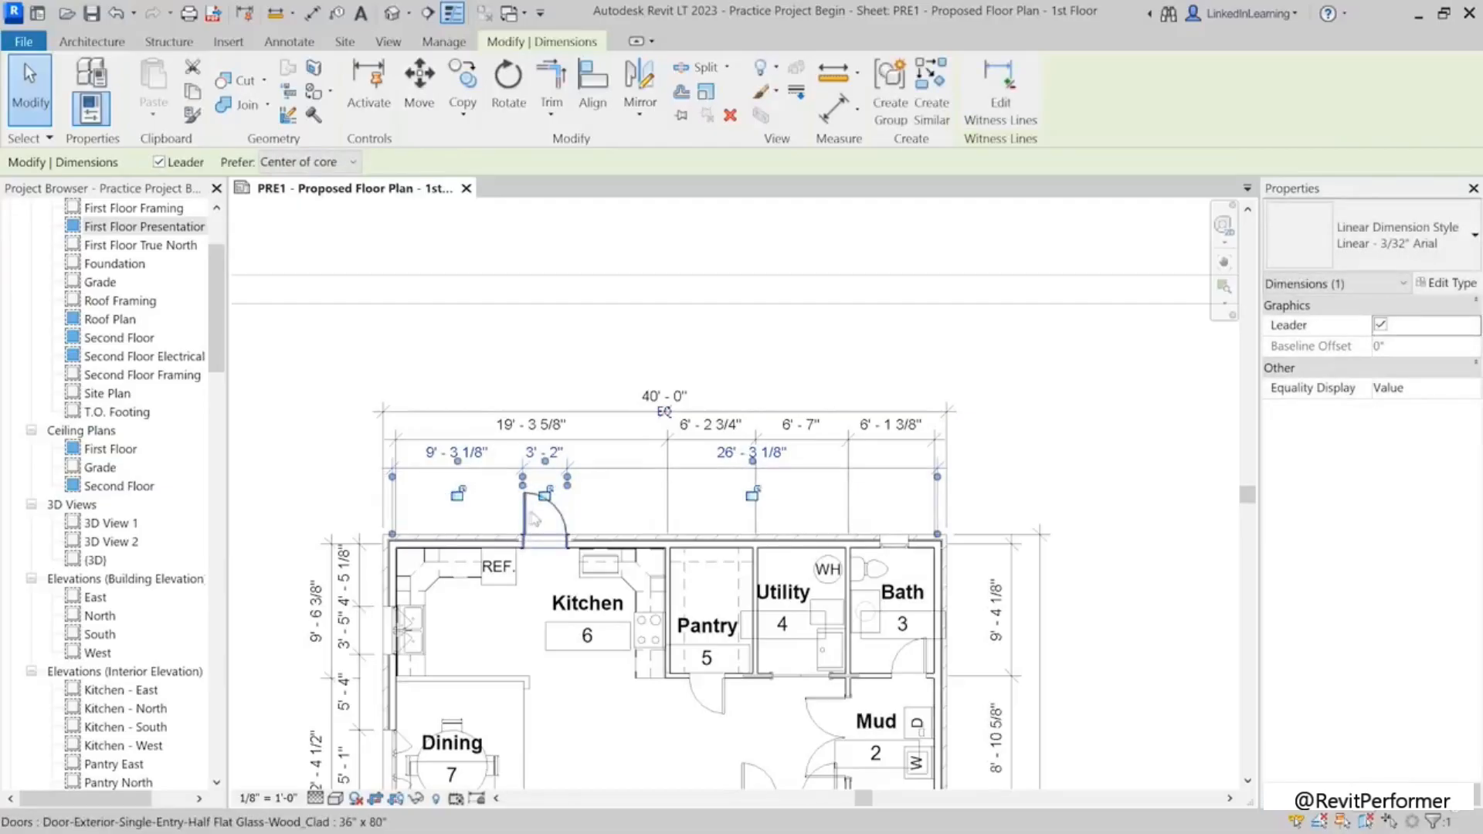
key("Escape")
Step: Move the room-wall and opening dimension strings beside kitchen, dining and living farther out from the exterior wall
scroll(763, 407, "down", 3)
scroll(587, 609, "up", 4)
scroll(587, 610, "up", 3)
scroll(589, 594, "down", 3)
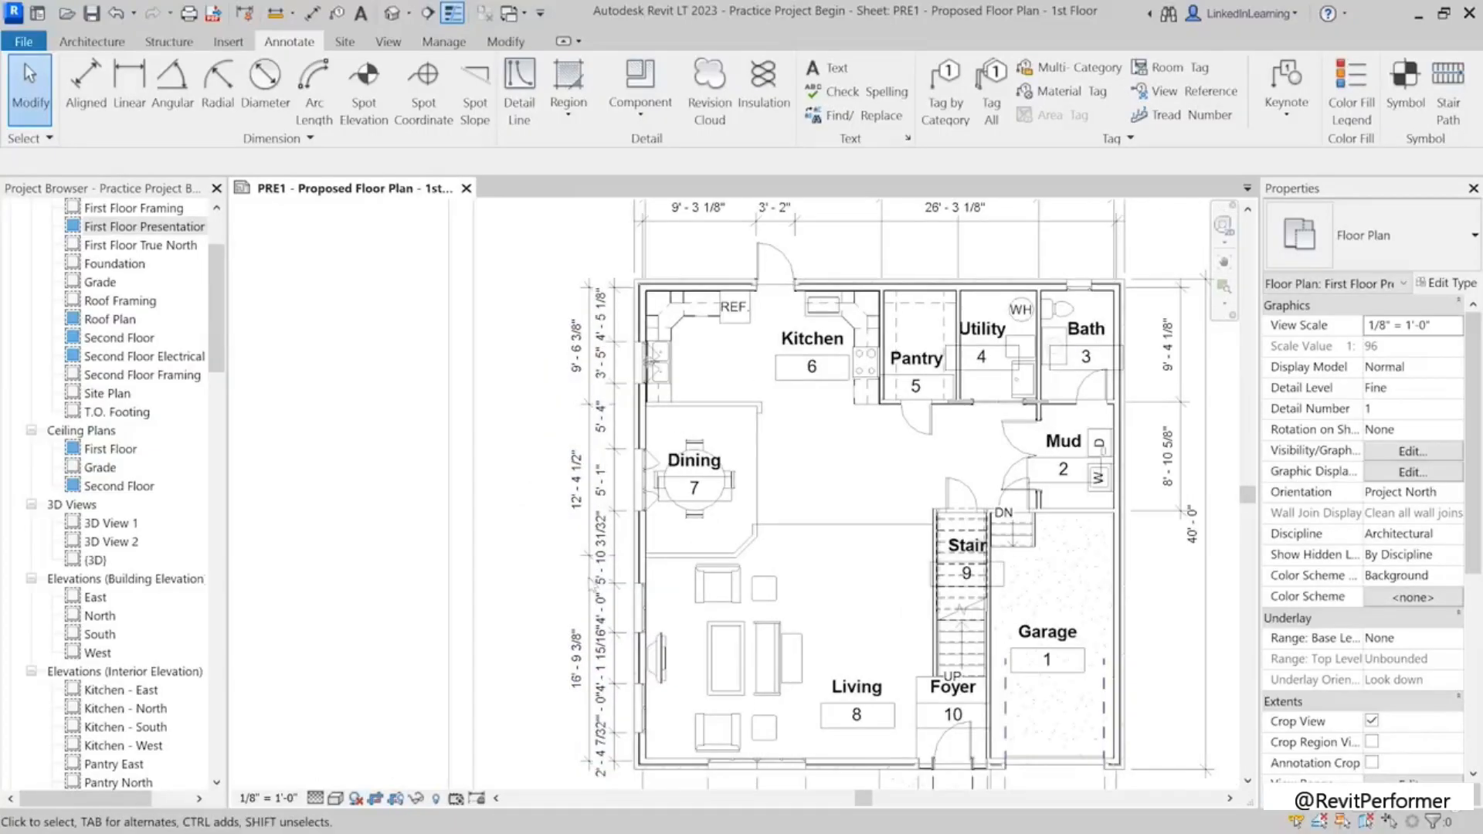
left_click(590, 595)
left_click_drag(589, 594, 539, 591)
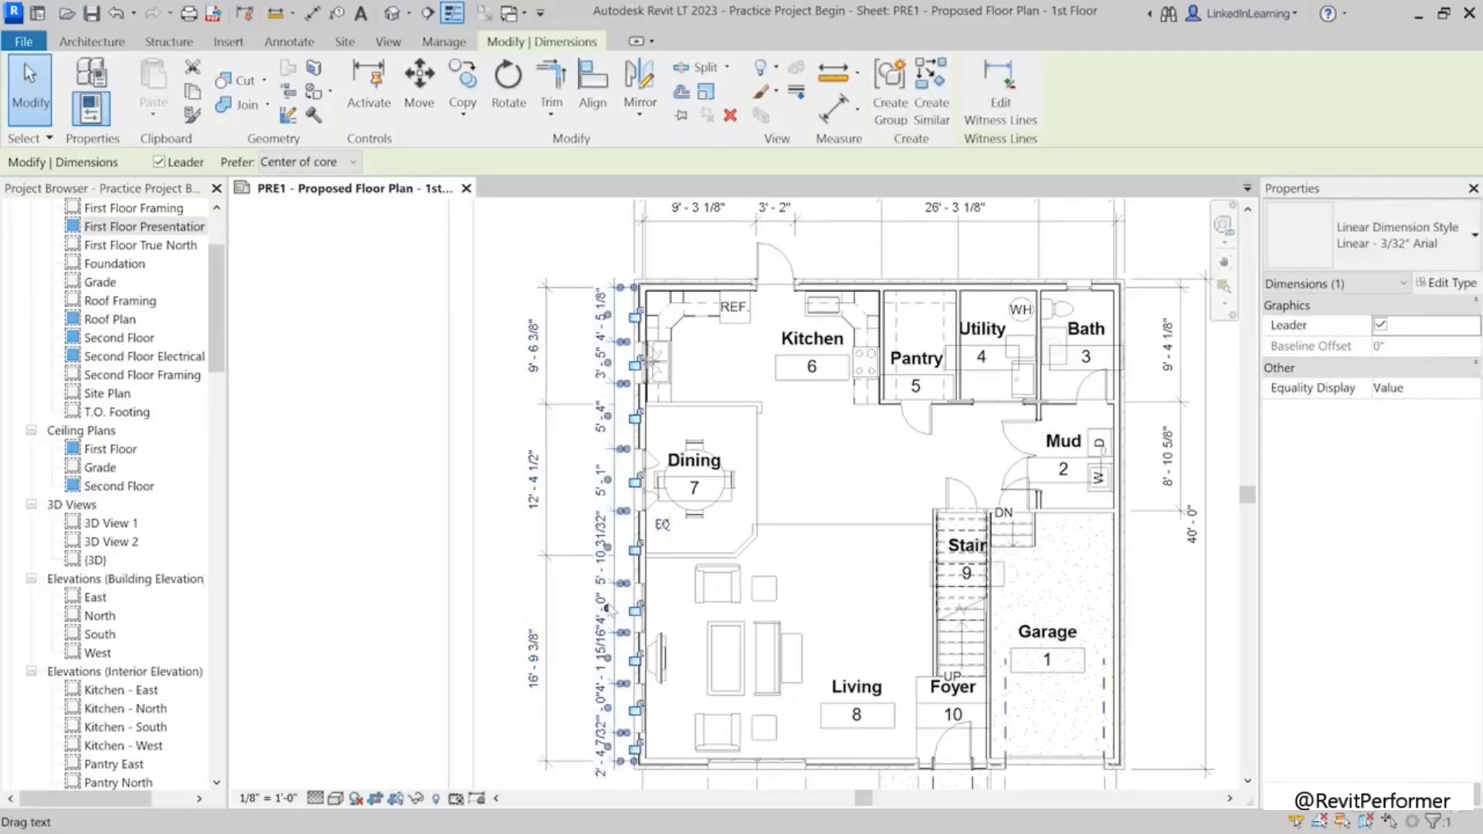
scroll(605, 577, "up", 3)
mouse_move(603, 551)
left_mouse_down()
mouse_move(503, 556)
mouse_move(516, 558)
left_mouse_up()
scroll(475, 571, "down", 2)
left_click(397, 576)
scroll(398, 575, "down", 4)
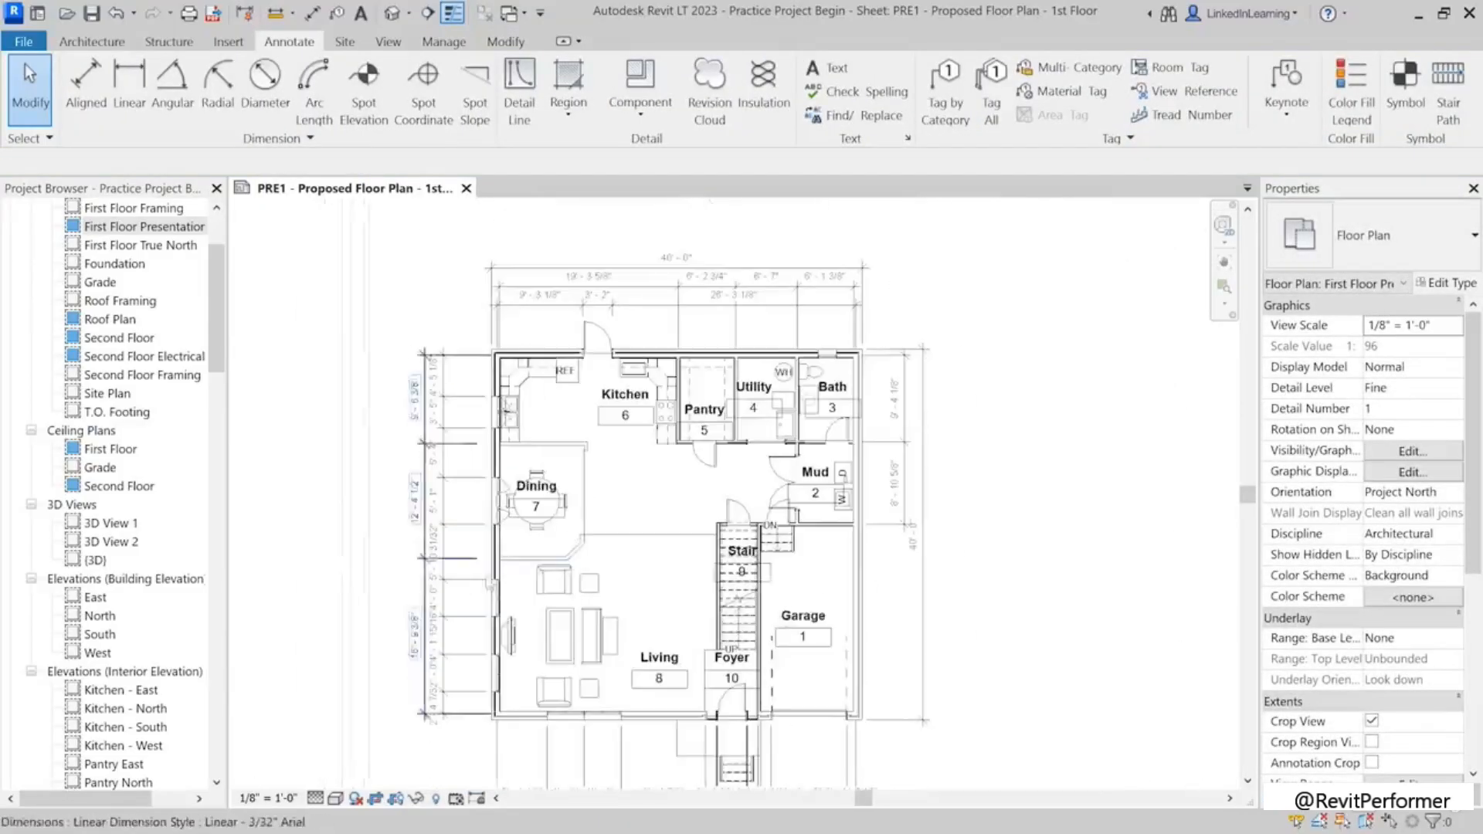
Step: Open the primary units format of the Linear - 3/32" Arial dimension style and stop it from using project settings
left_click(912, 489)
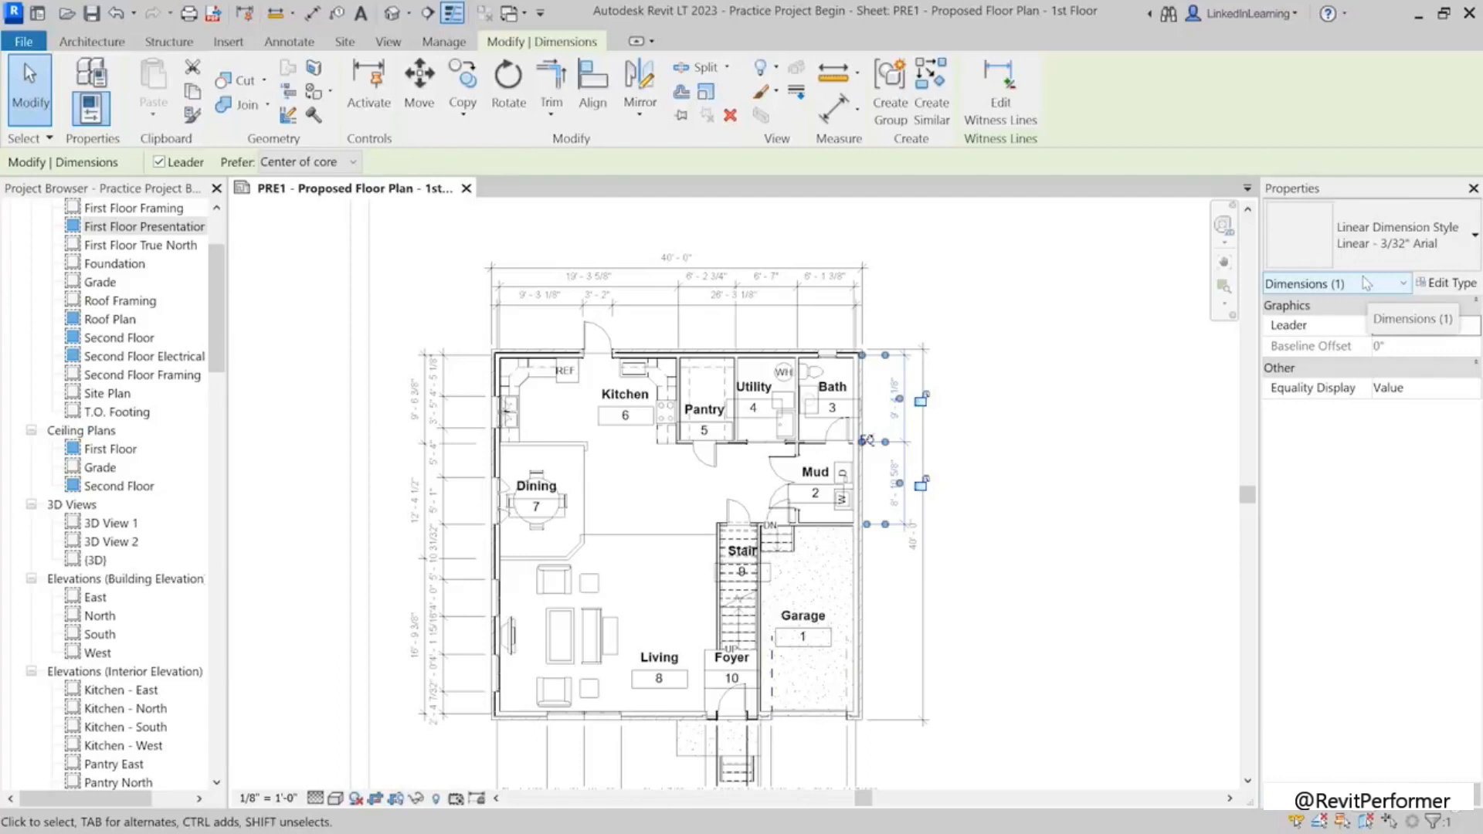
left_click(1451, 284)
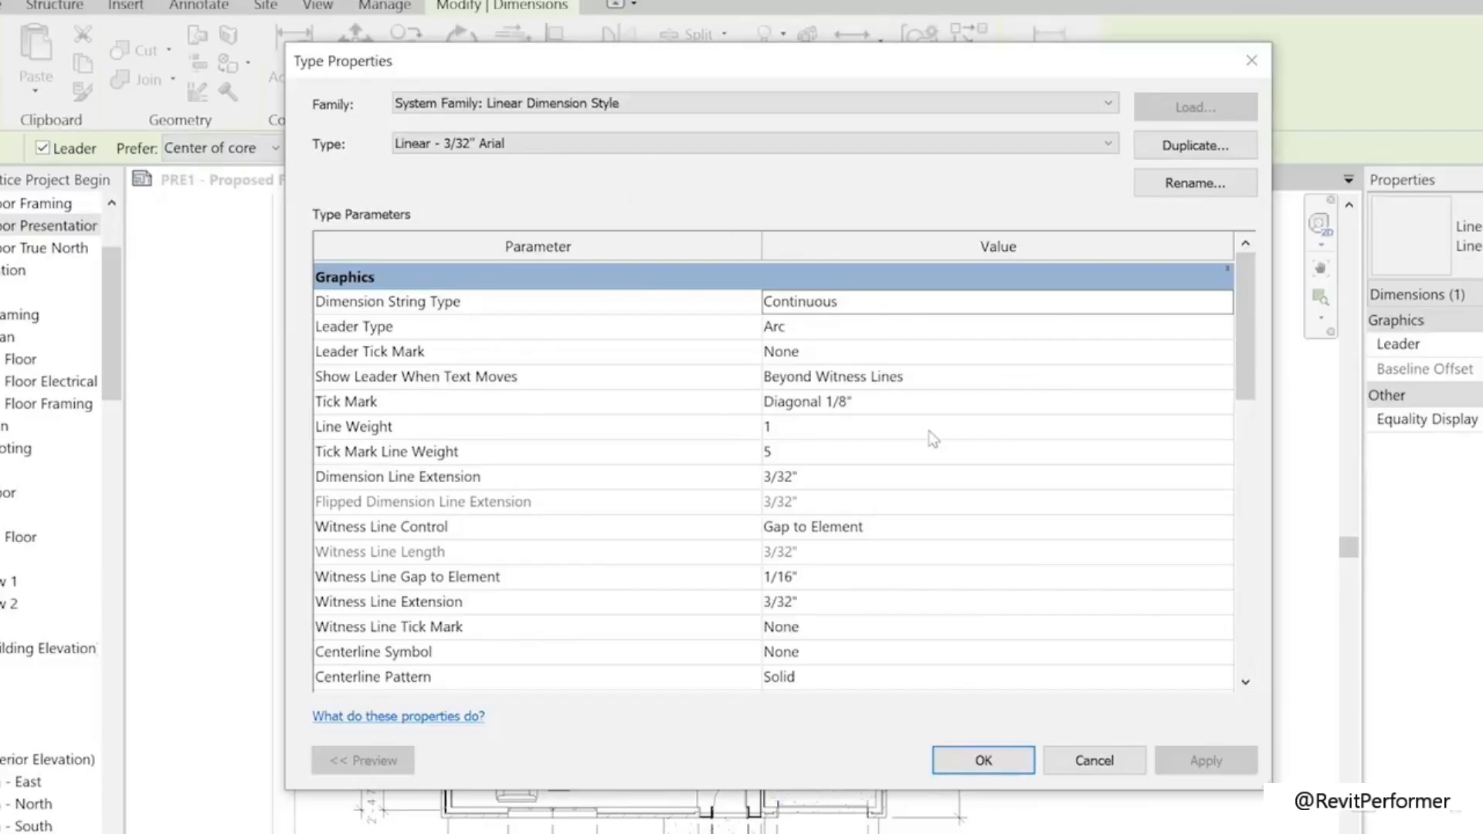
scroll(925, 409, "down", 8)
scroll(927, 473, "down", 2)
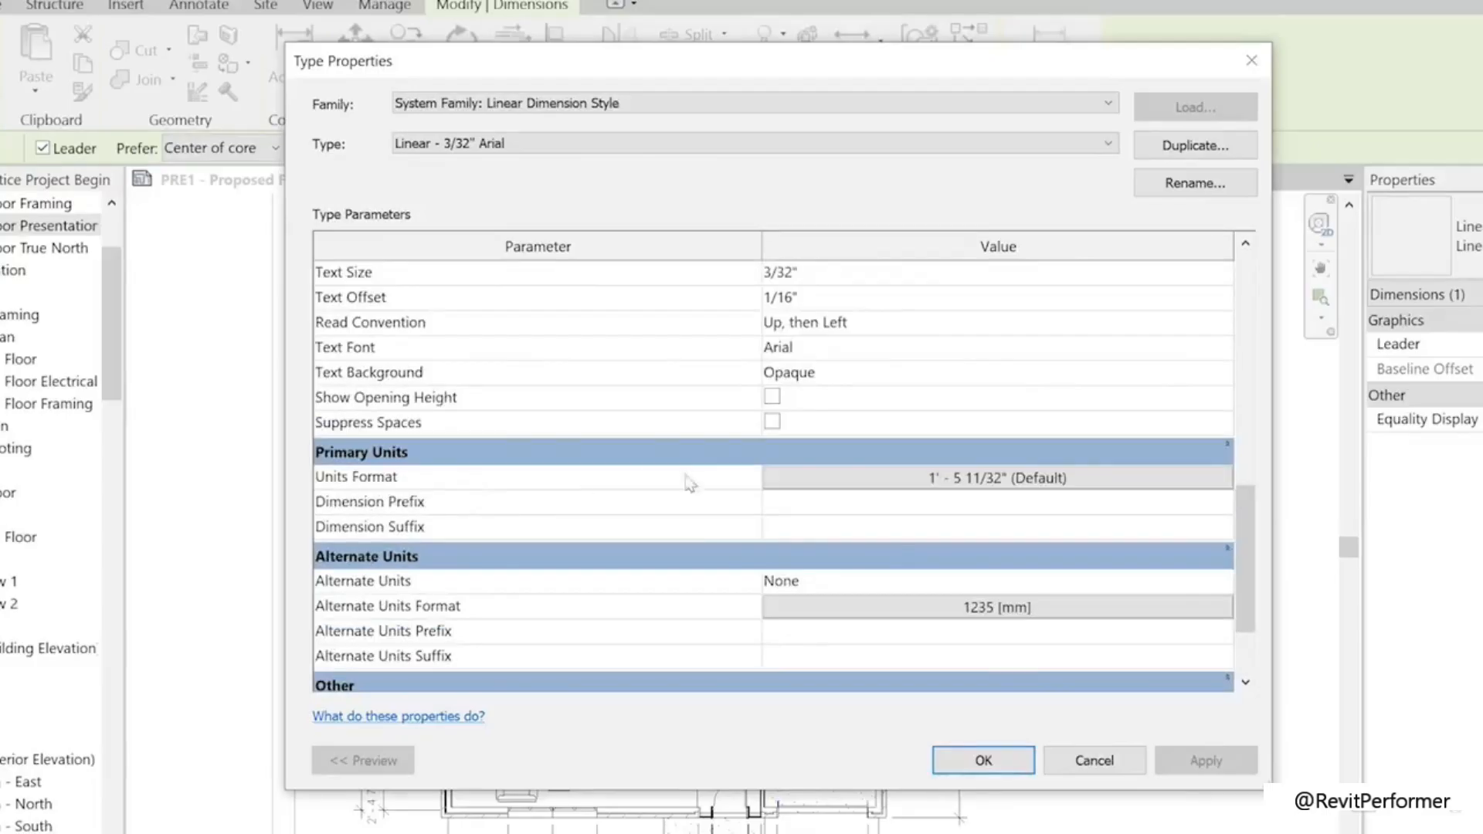
left_click(1017, 480)
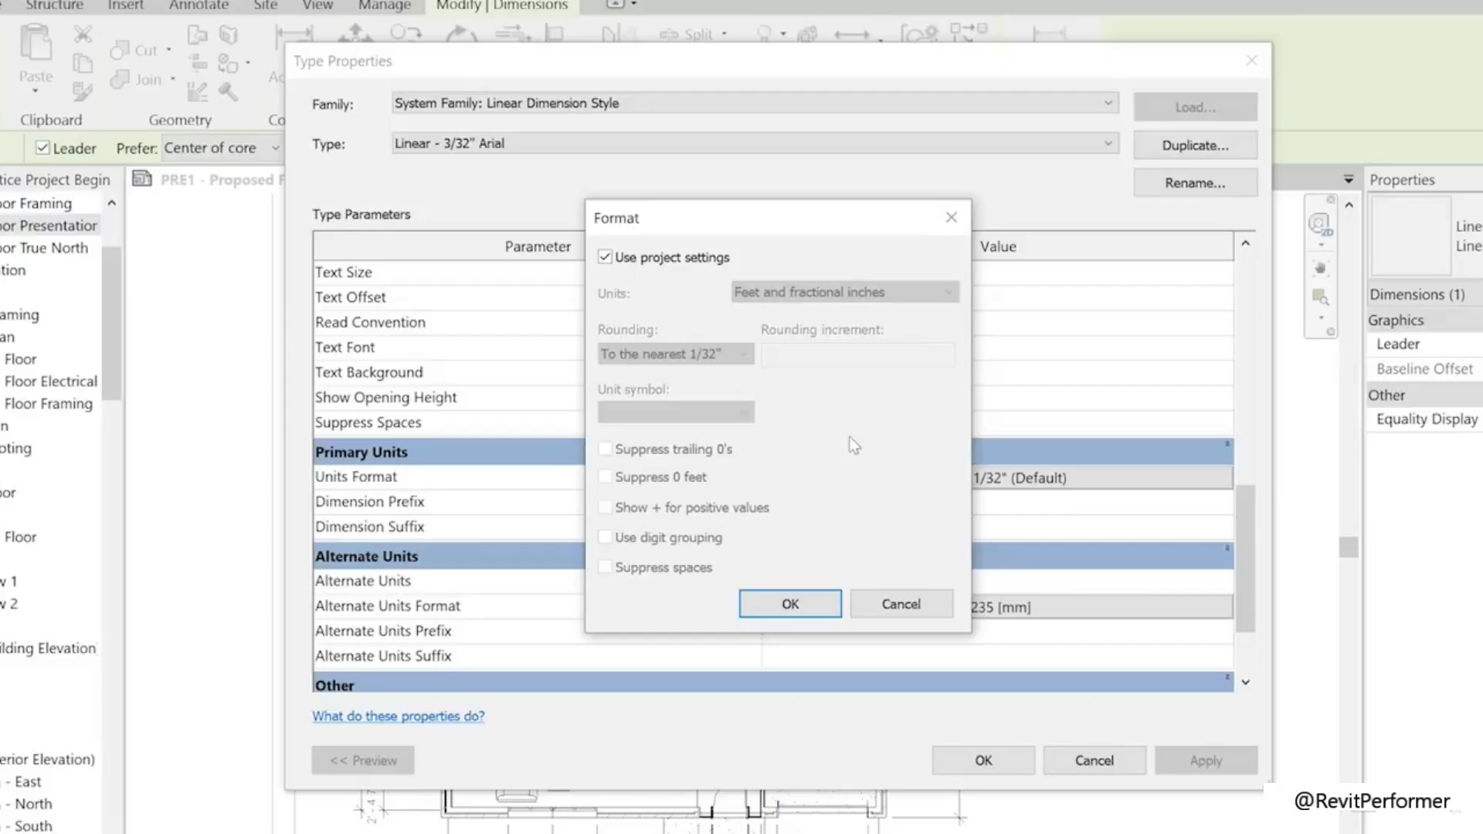
left_click(605, 257)
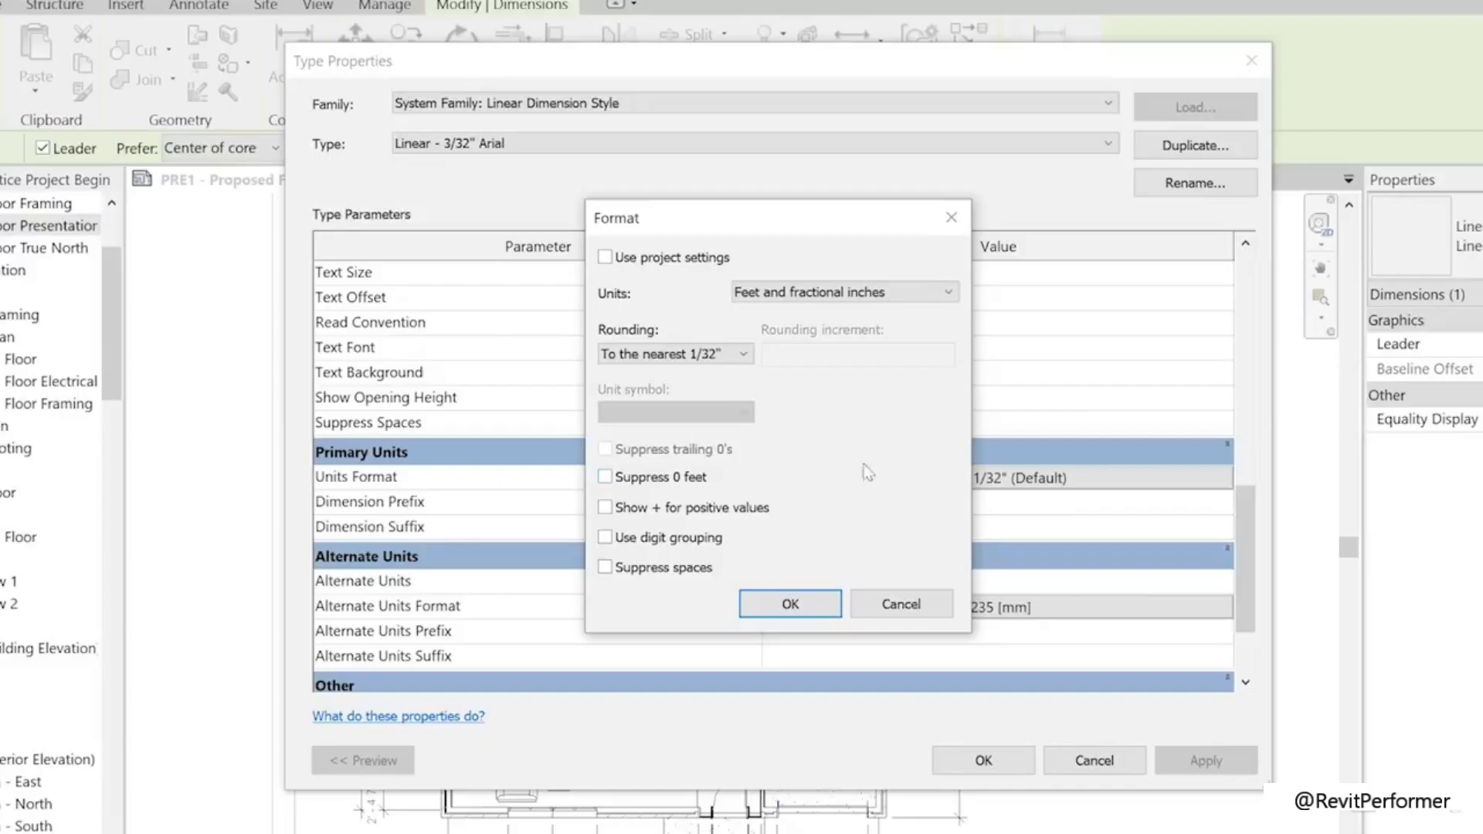
Step: Round the style's feet and fractional inches to the nearest 1/4", suppress 0 feet and spaces, use digit grouping, and accept the type changes
left_click(896, 296)
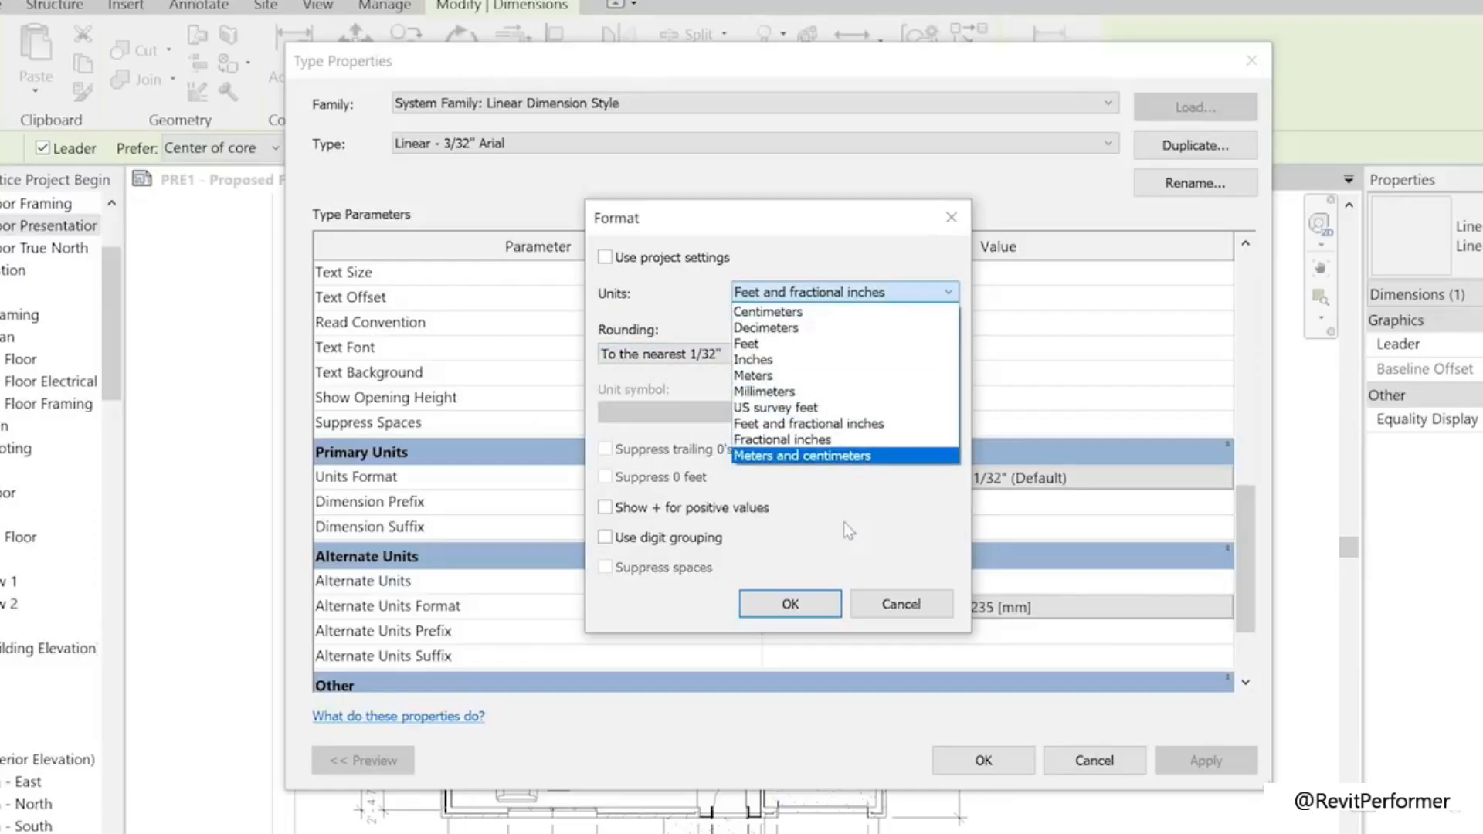
left_click(690, 324)
left_click(676, 355)
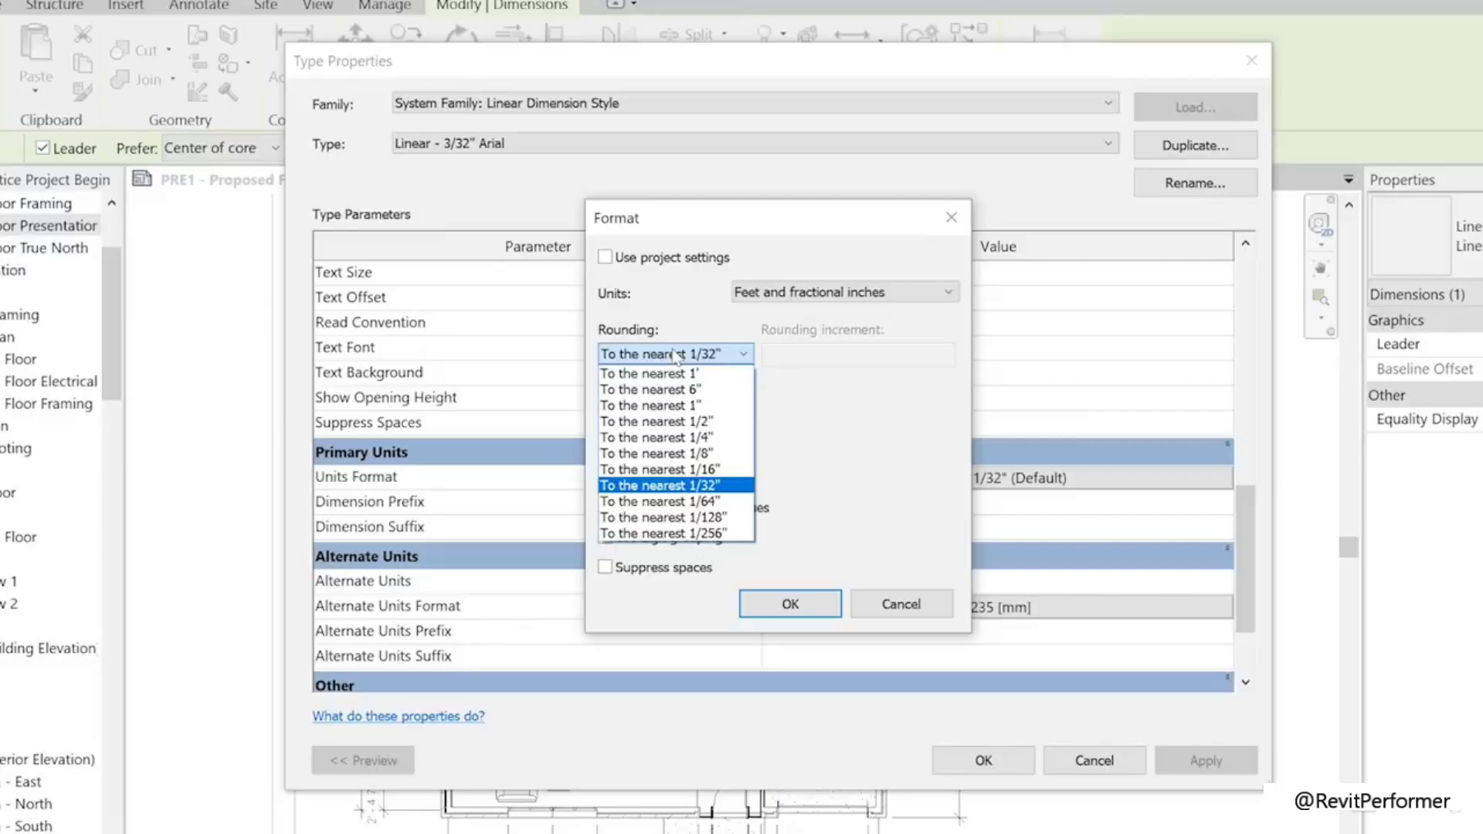
left_click(700, 437)
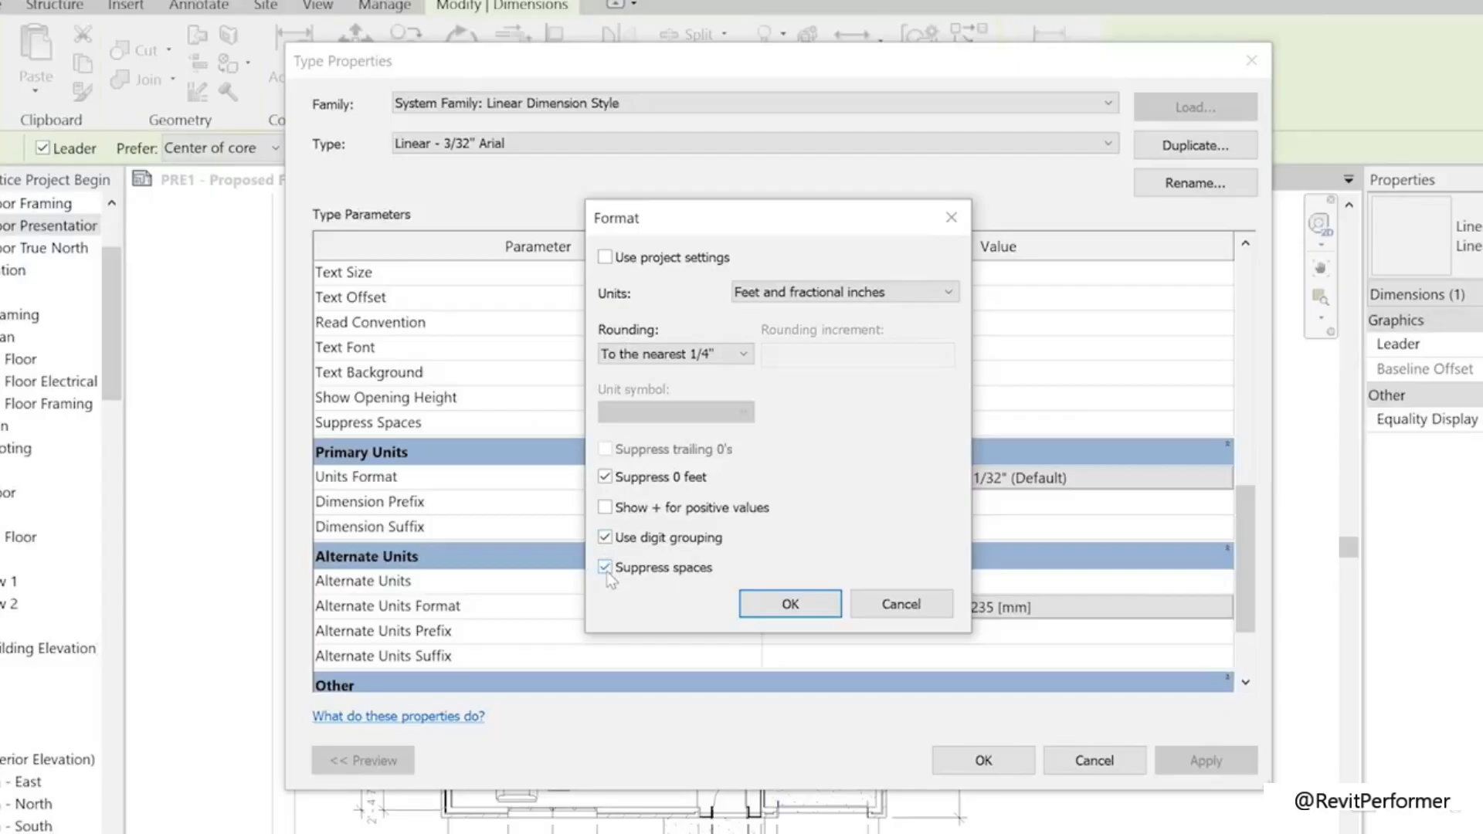
left_click(820, 605)
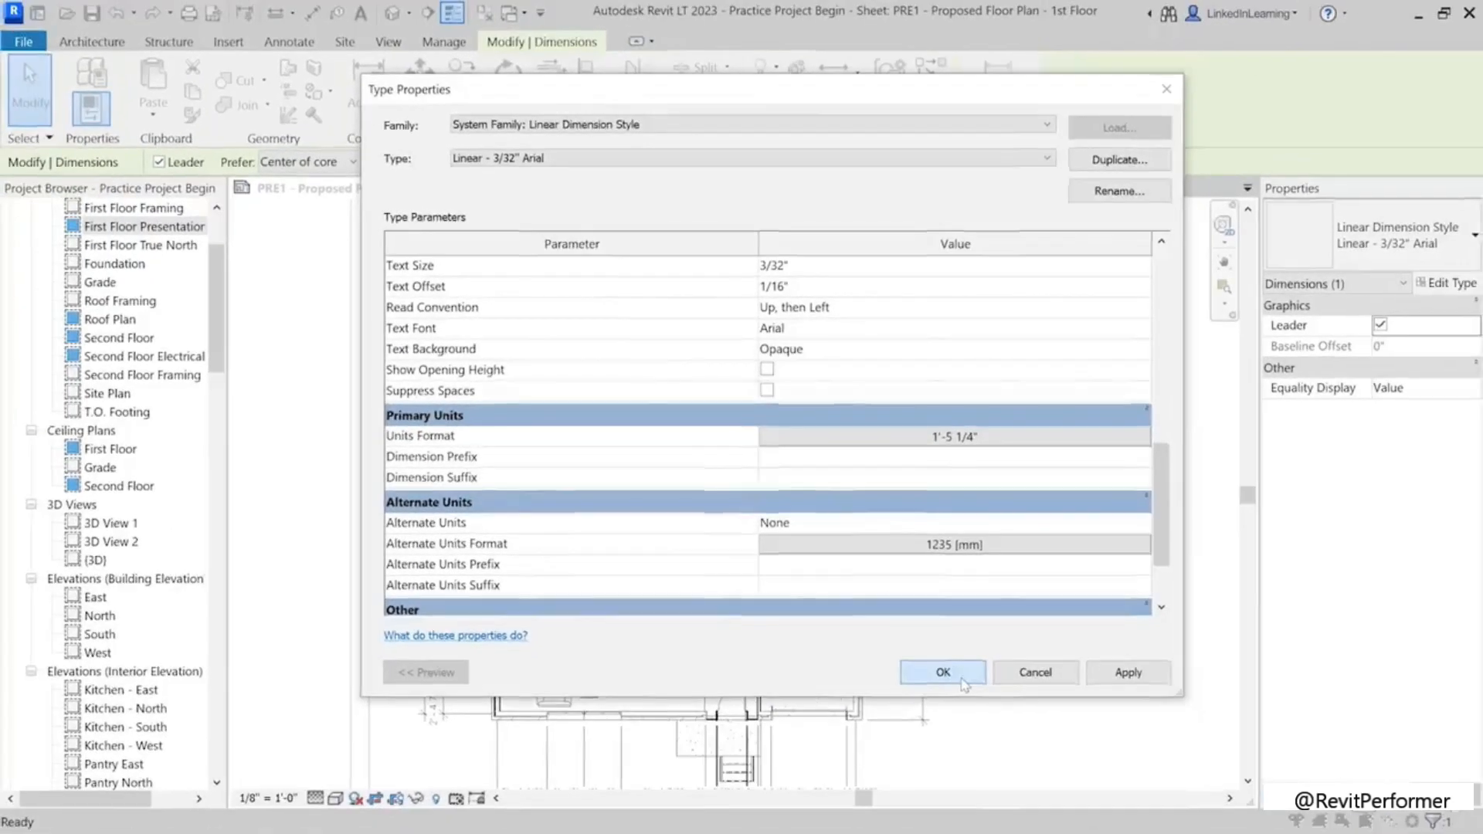
left_click(983, 760)
left_click(374, 567)
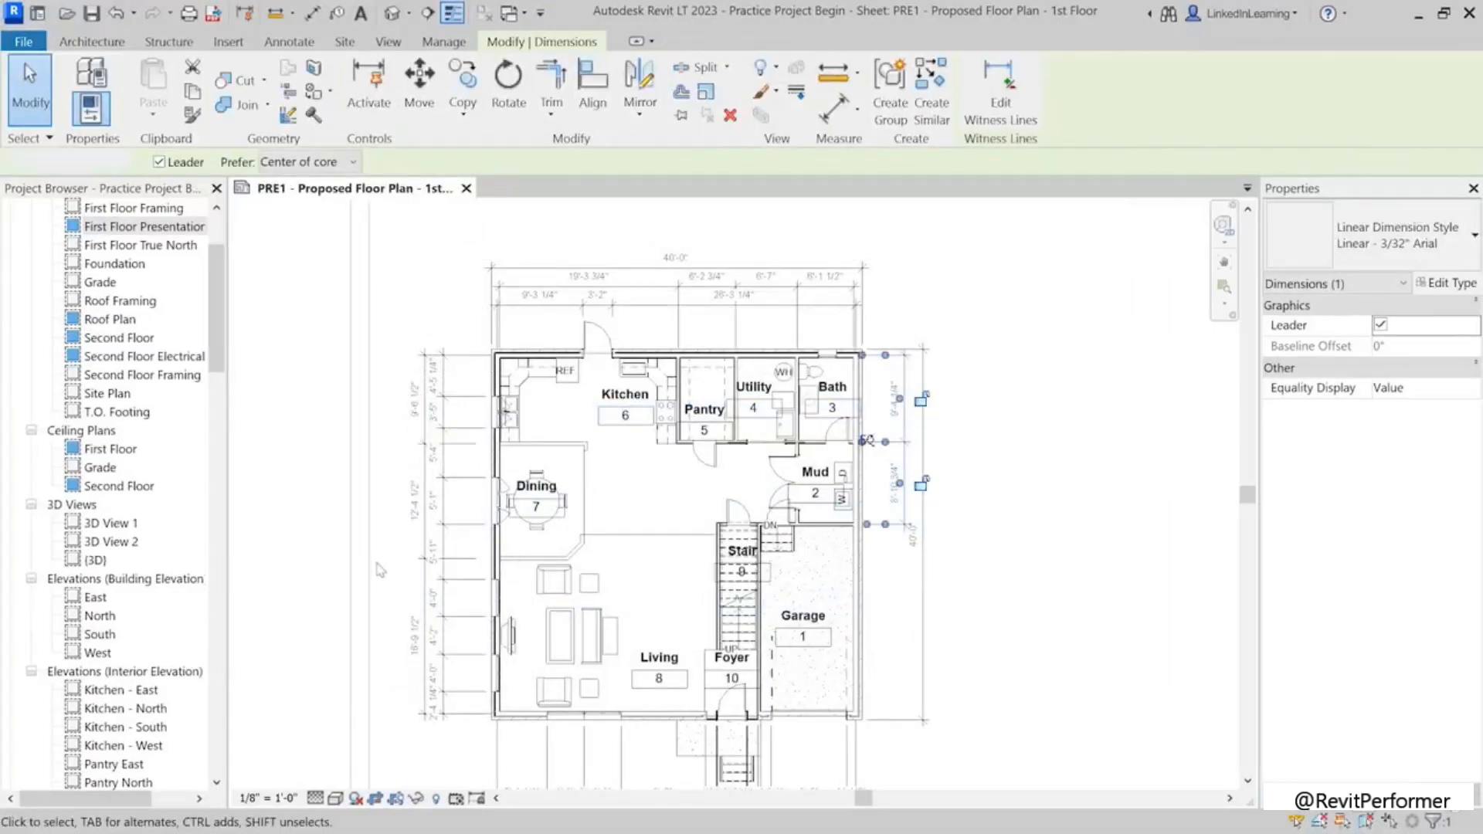
Step: Shorten the room-wall string's witness line between dining and living so it no longer crosses the 5'-11" opening dimension text
scroll(456, 764, "up", 2)
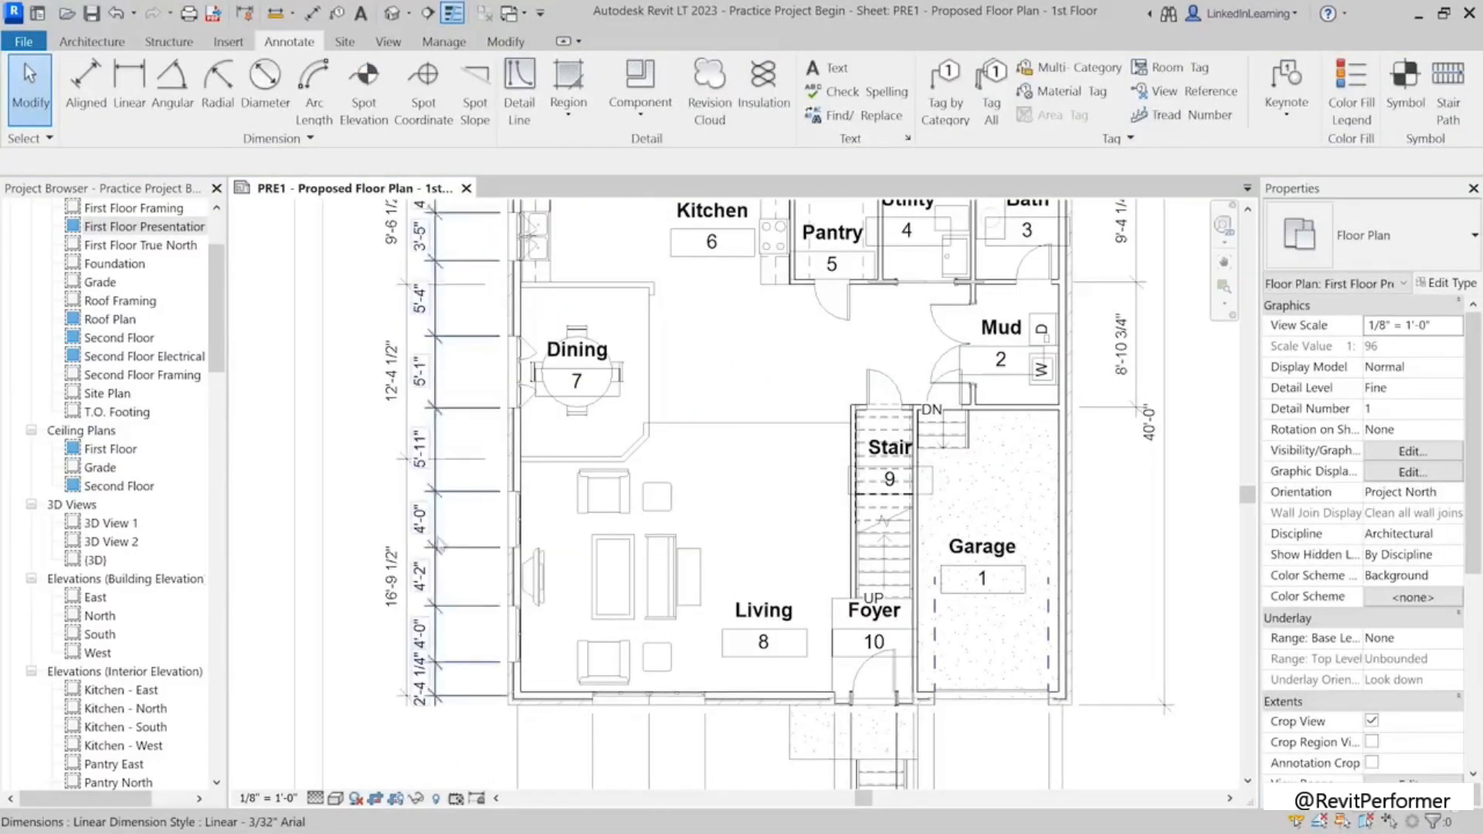
scroll(436, 552, "down", 2)
scroll(432, 548, "up", 3)
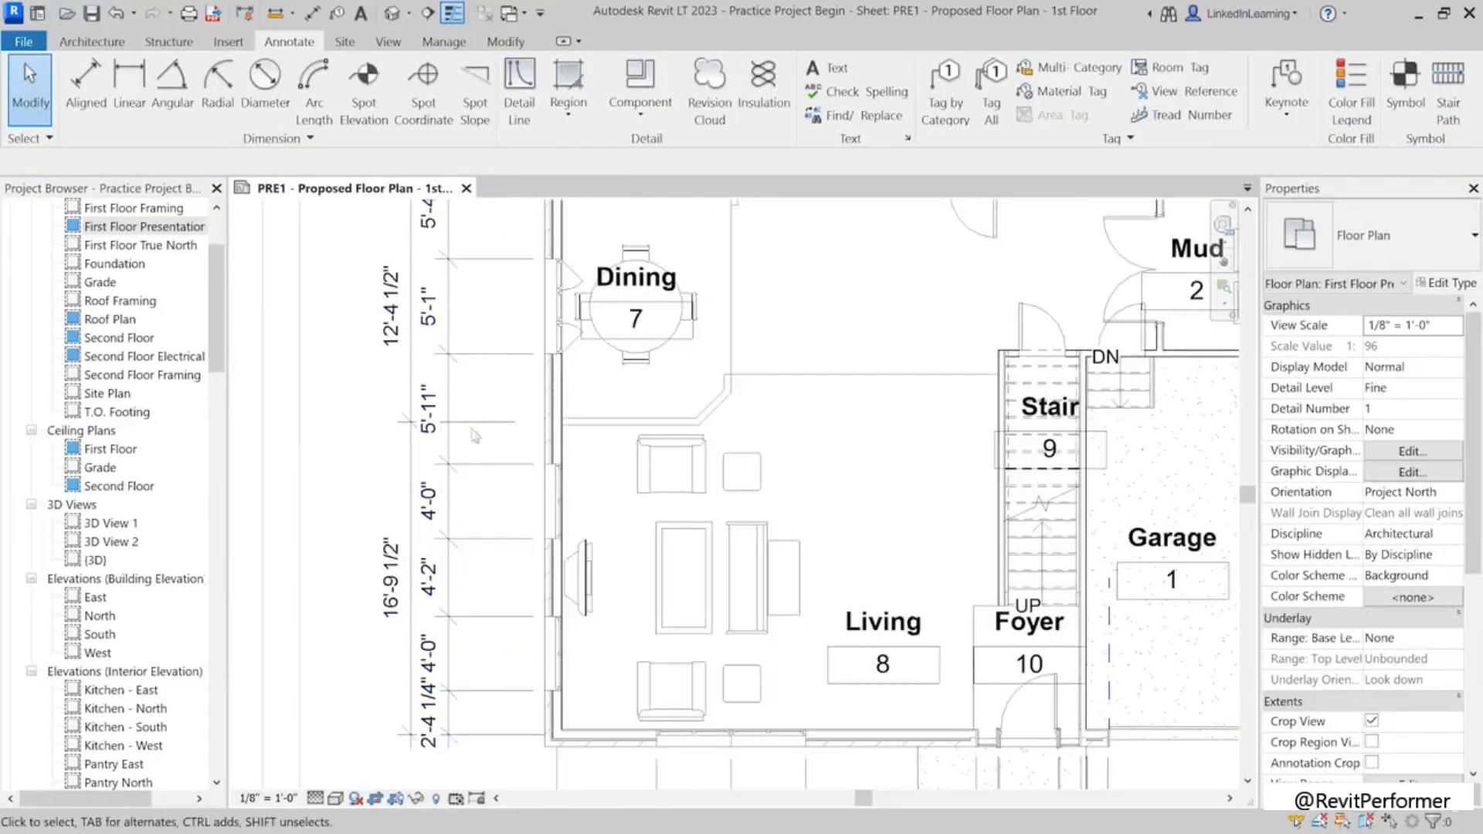
scroll(401, 417, "up", 3)
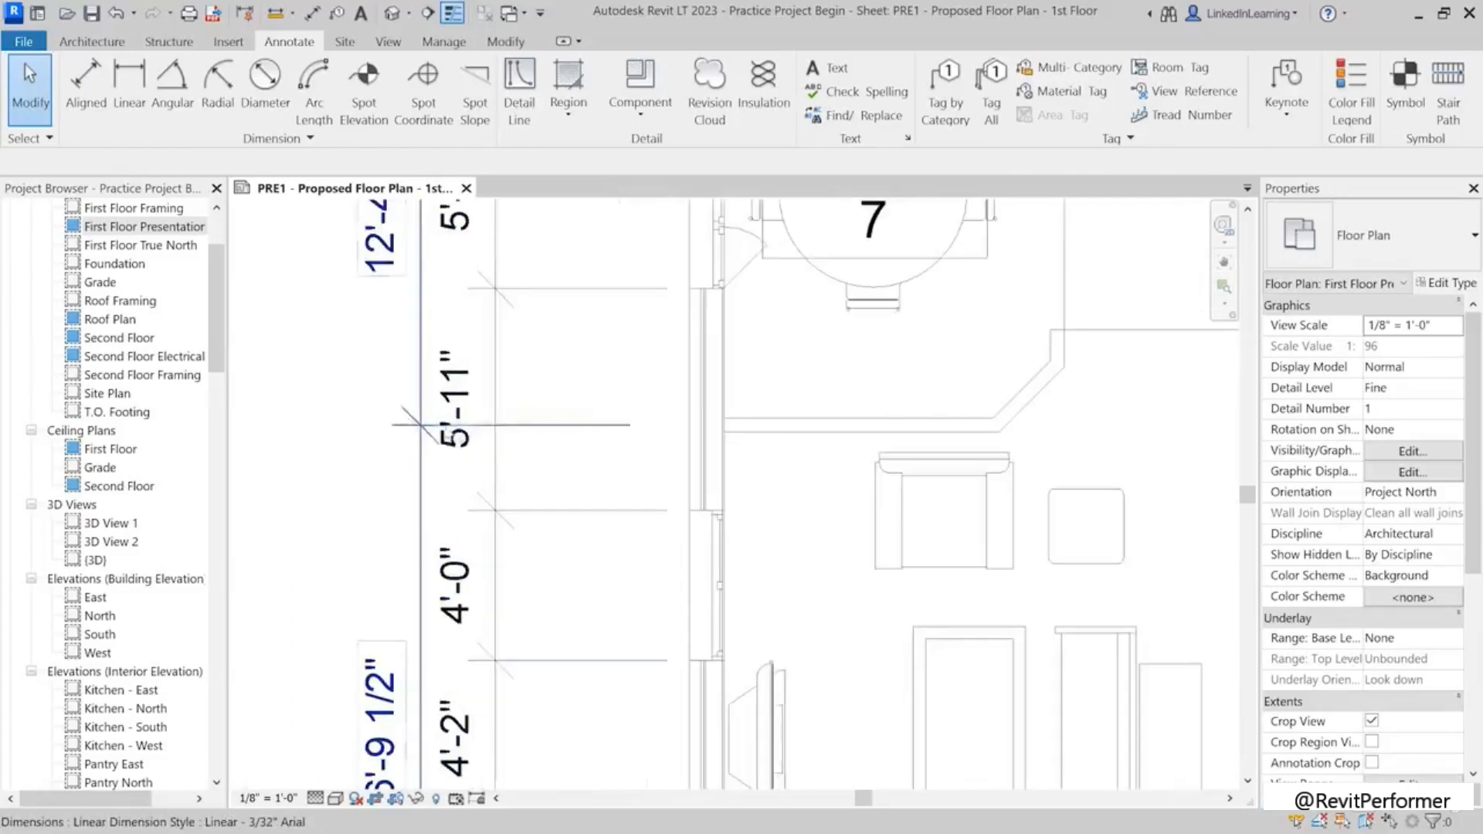
left_click(541, 425)
left_click_drag(628, 424, 424, 424)
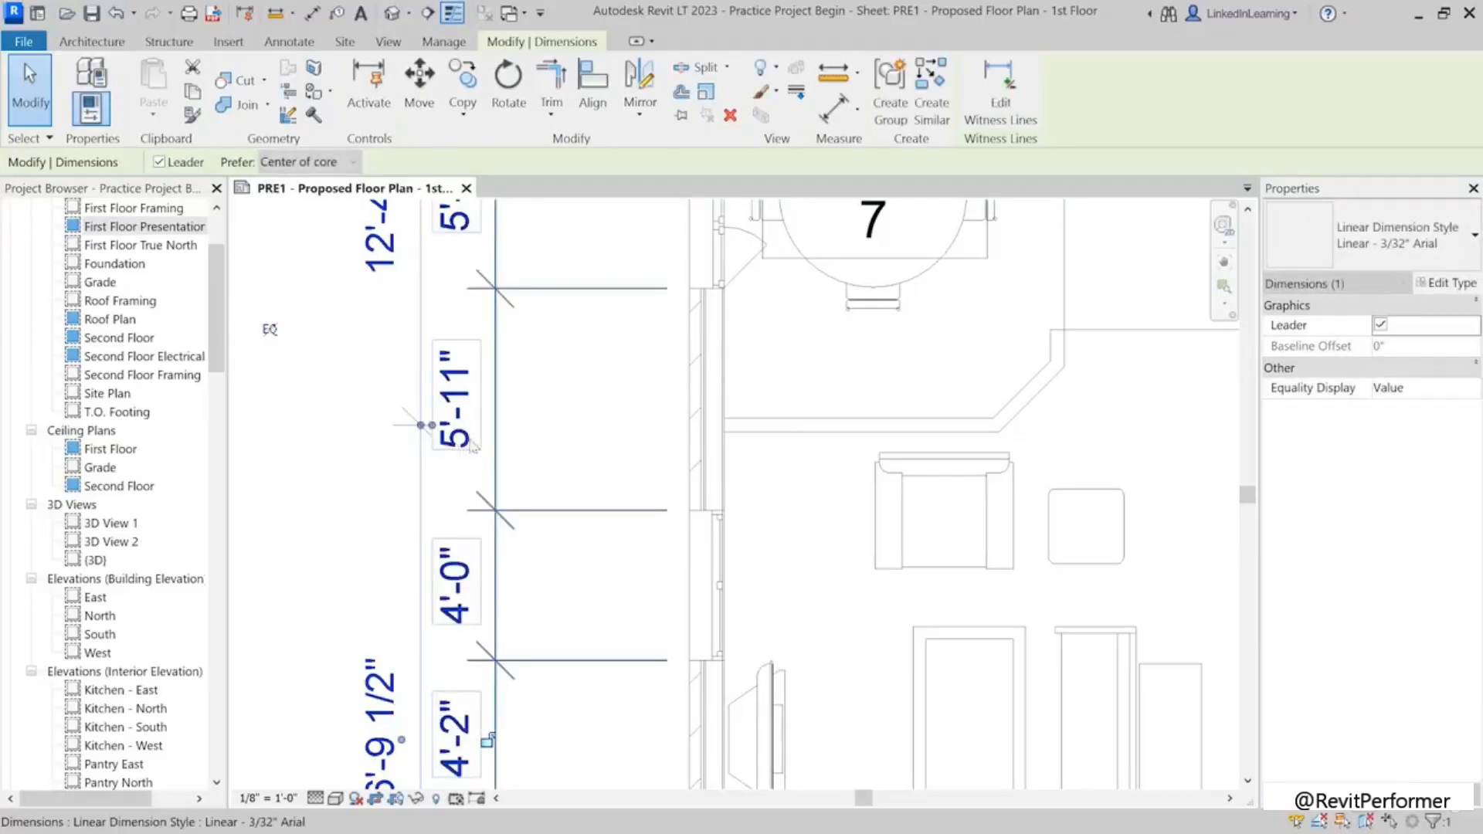
Step: Move the crowded end-segment text of the opening string at the living room's front corner clear of the string, on a leader
scroll(498, 458, "down", 3)
scroll(498, 638, "down", 1)
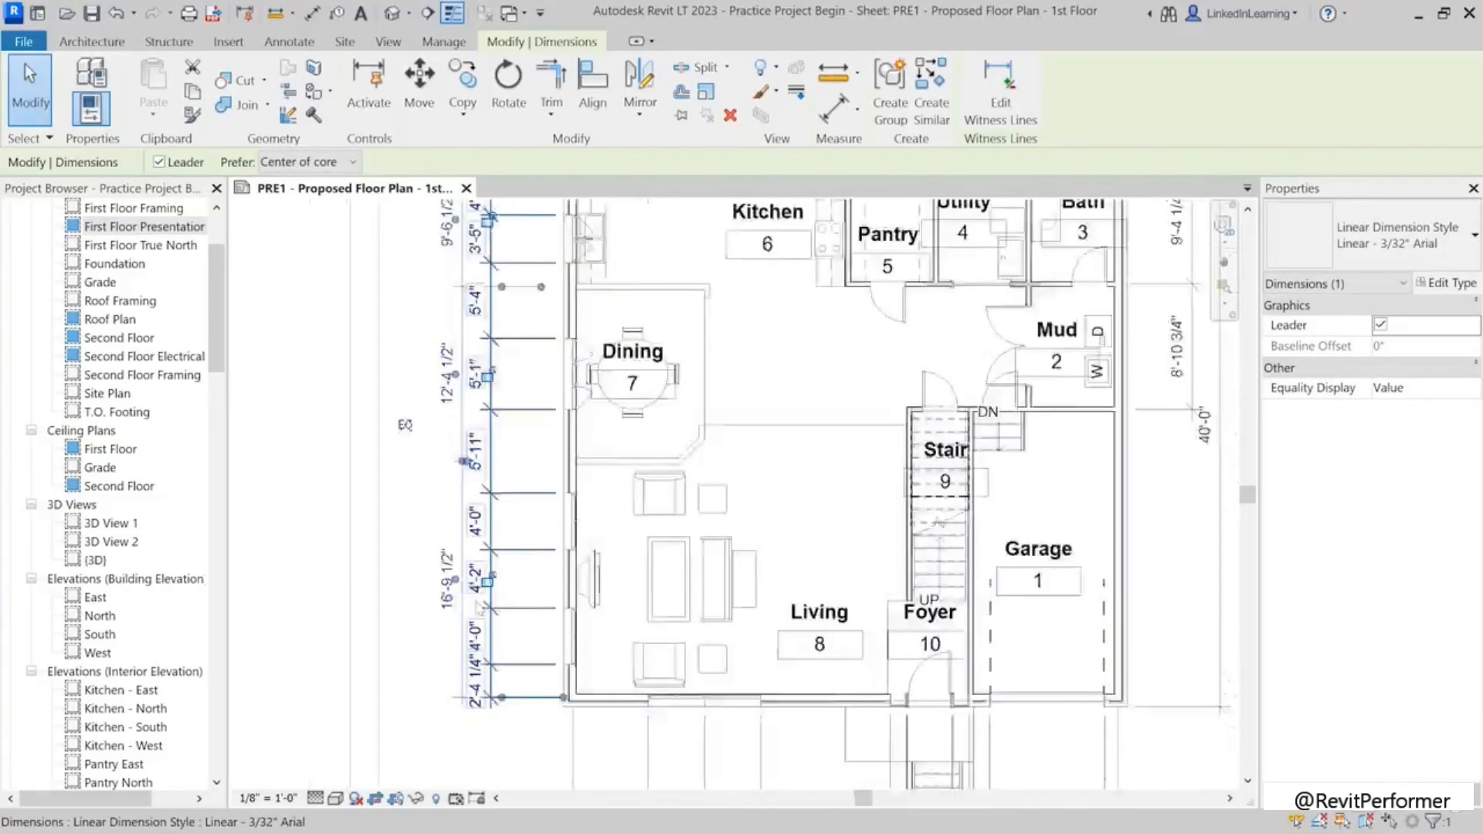
scroll(500, 664, "up", 3)
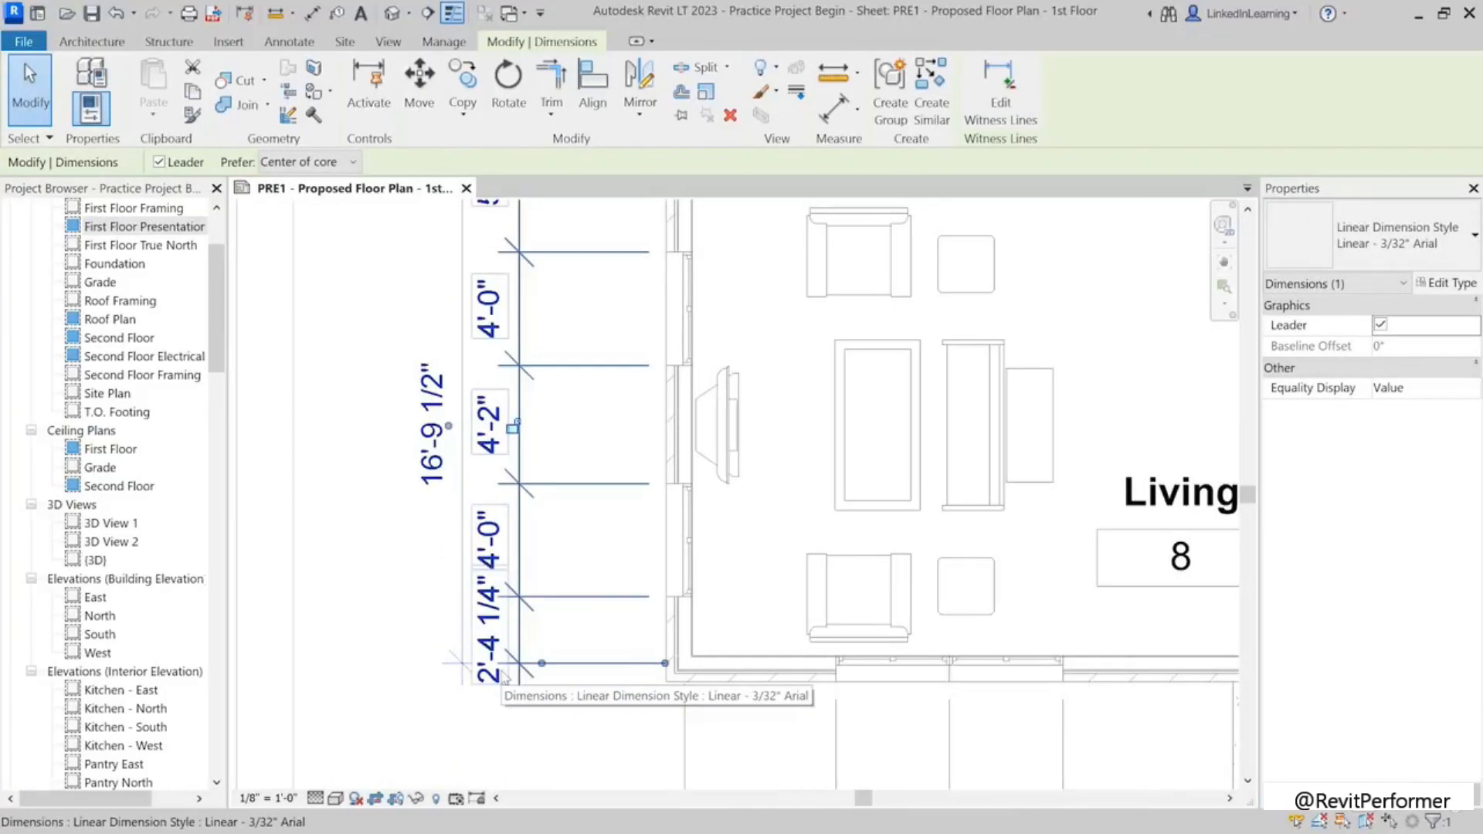
left_click(497, 638)
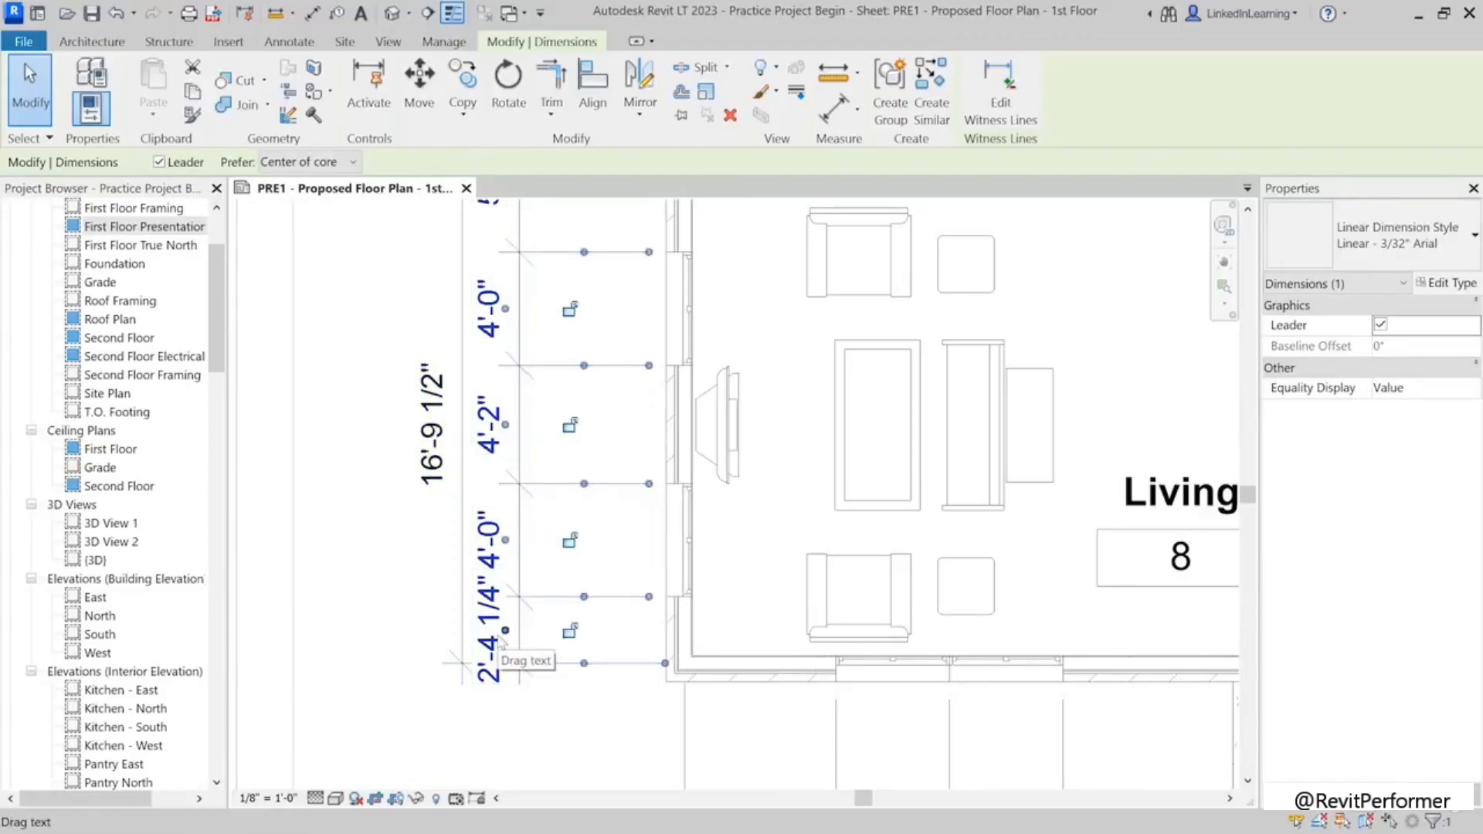
left_click_drag(508, 637, 500, 756)
scroll(401, 525, "down", 1)
scroll(402, 525, "down", 2)
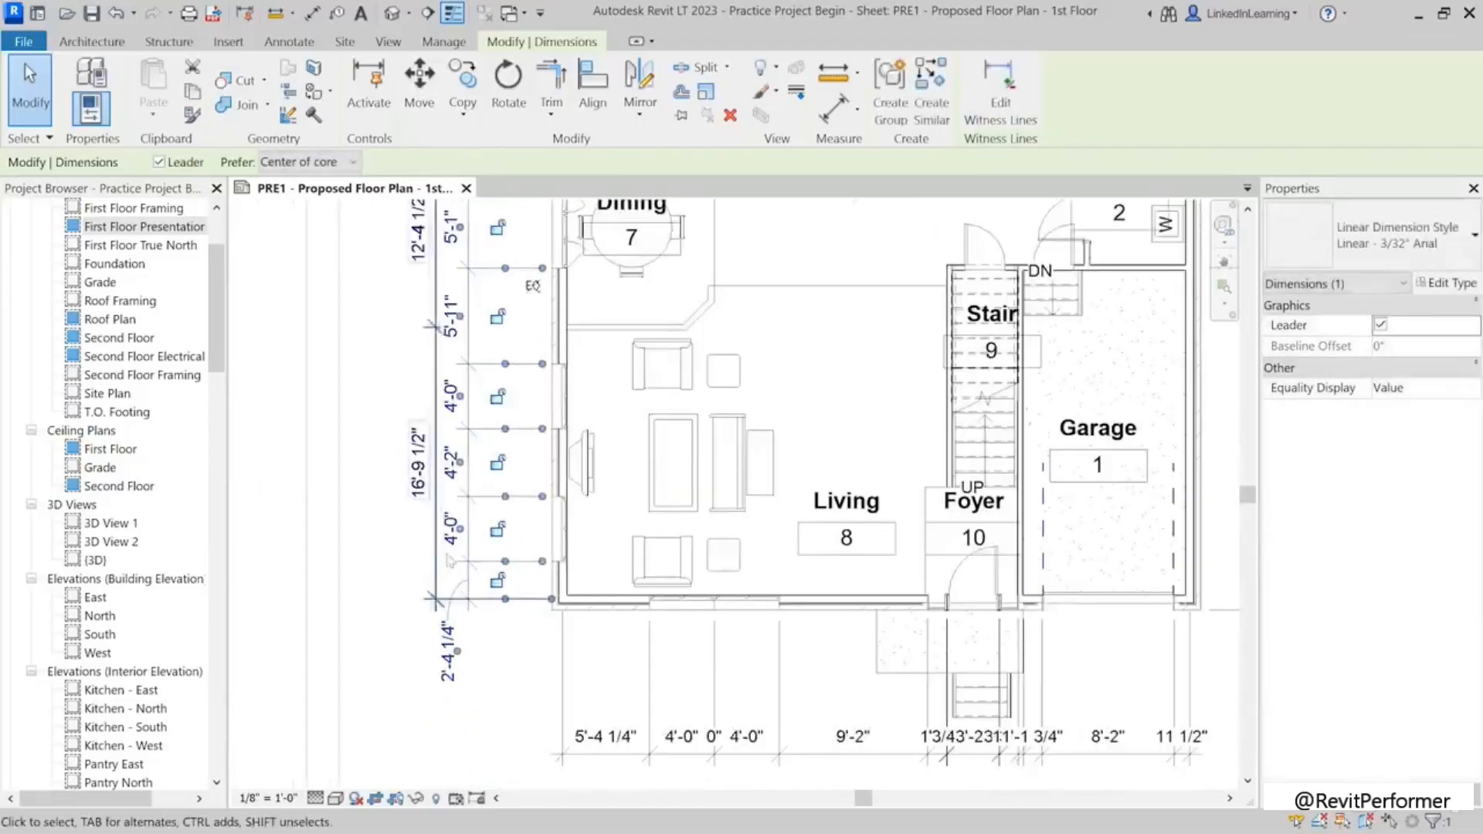
left_click(491, 676)
Step: Duplicate the opening string's dimension type beside kitchen, dining and living as "Linear - 3/32" Arial Narrow"
scroll(491, 676, "down", 1)
scroll(492, 676, "down", 2)
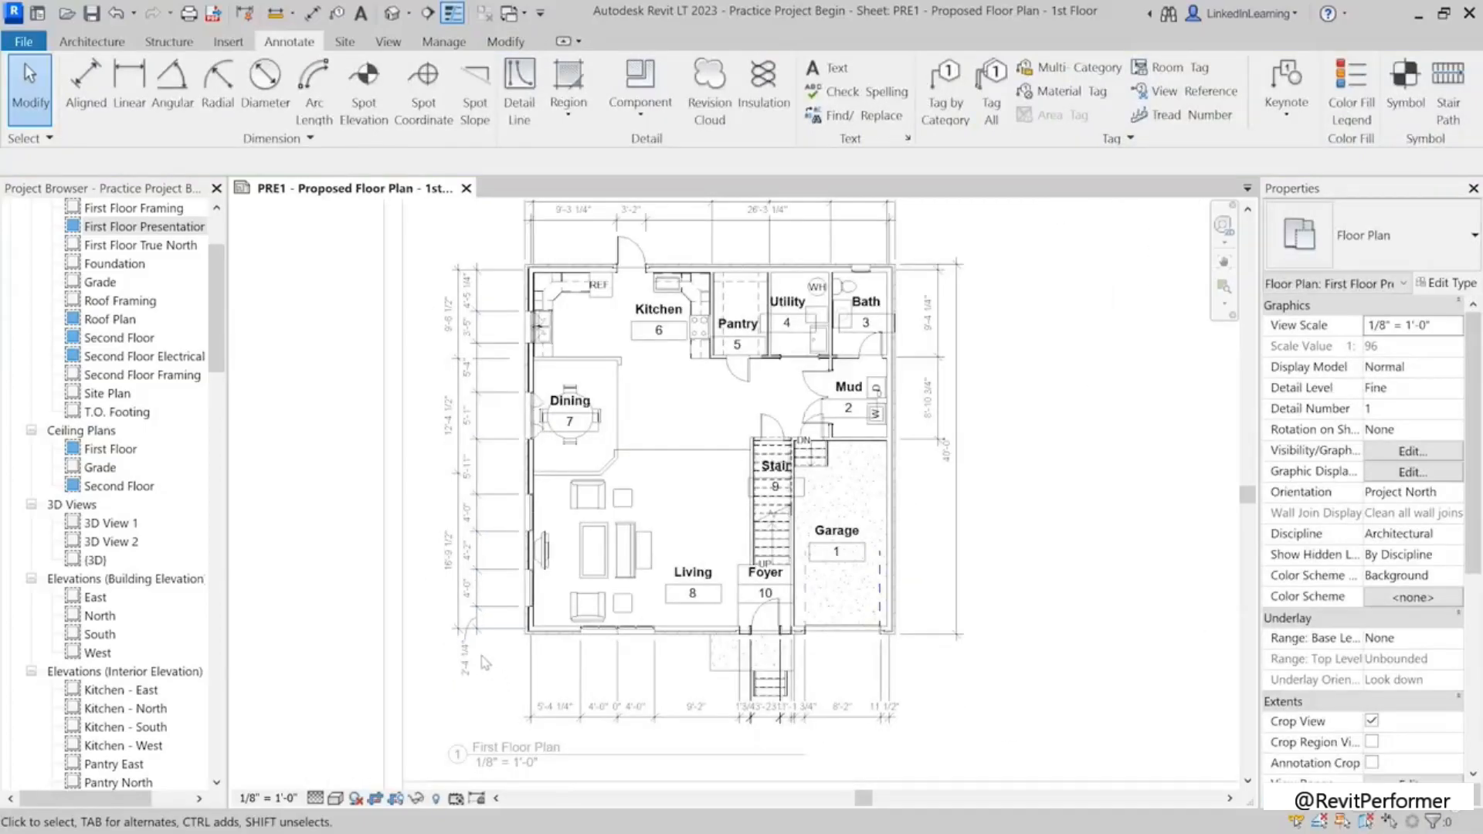
scroll(464, 618, "up", 3)
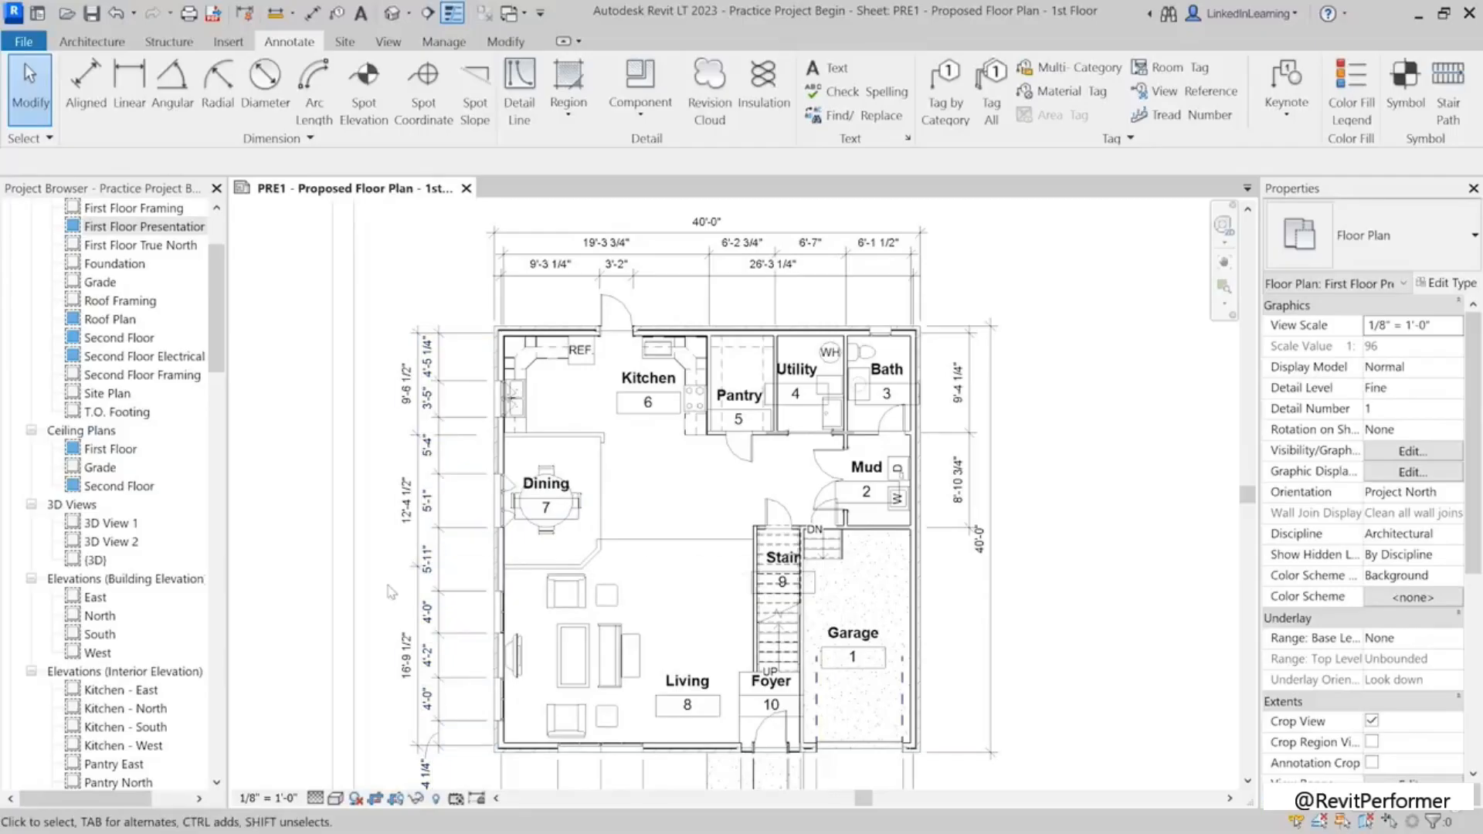
left_click(444, 570)
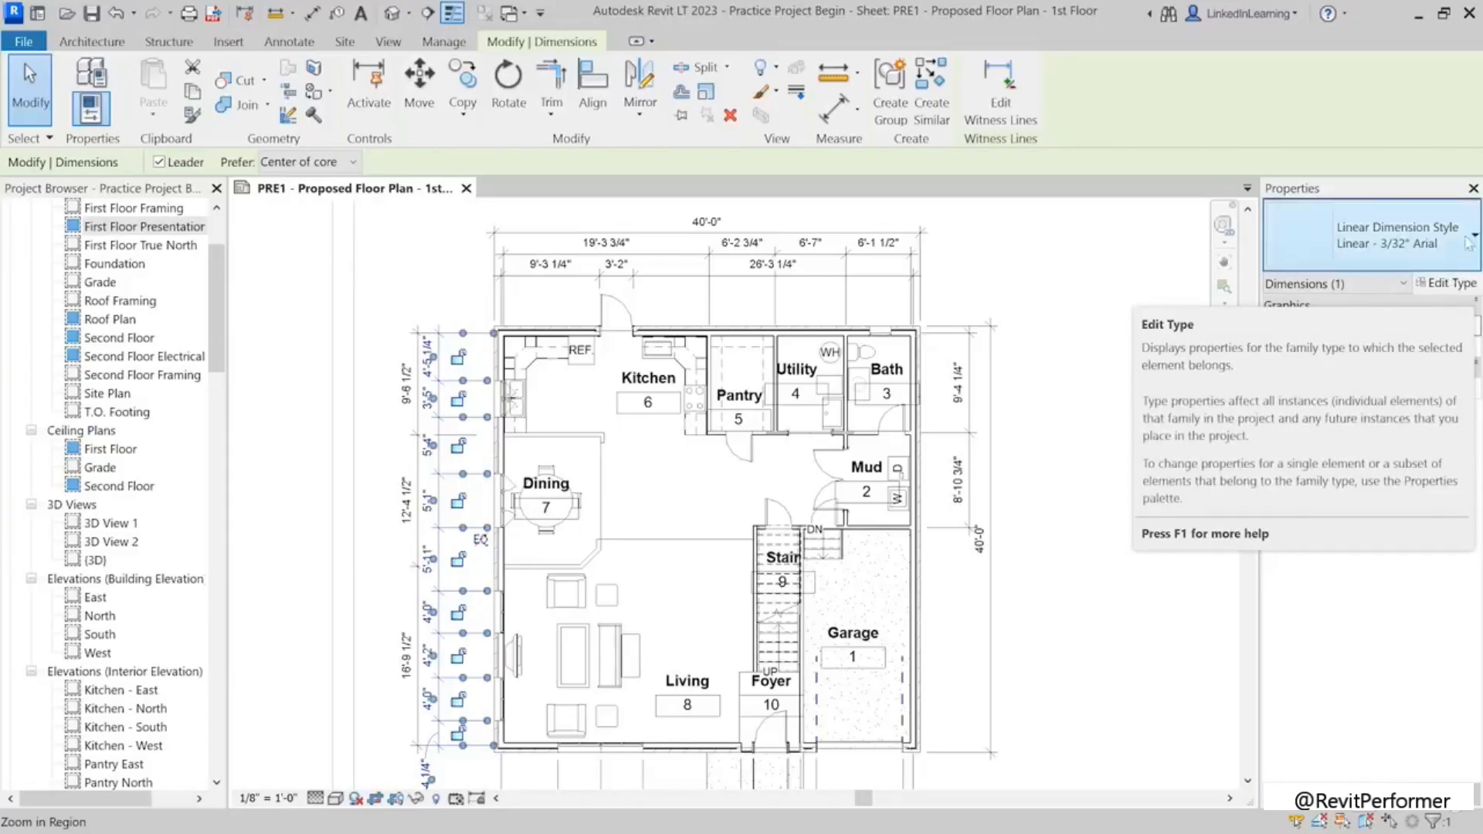
left_click(1454, 285)
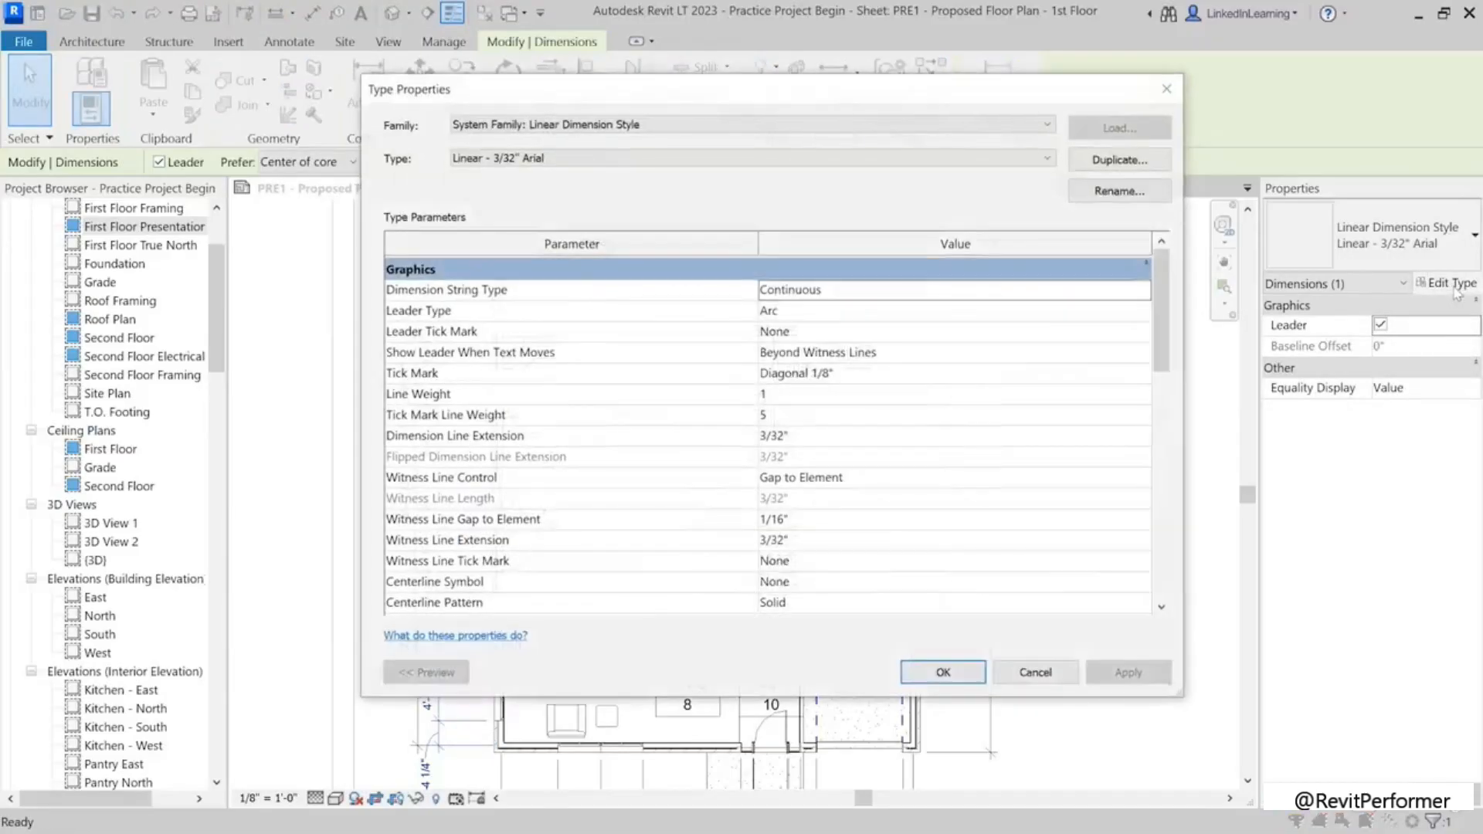
left_click(1120, 161)
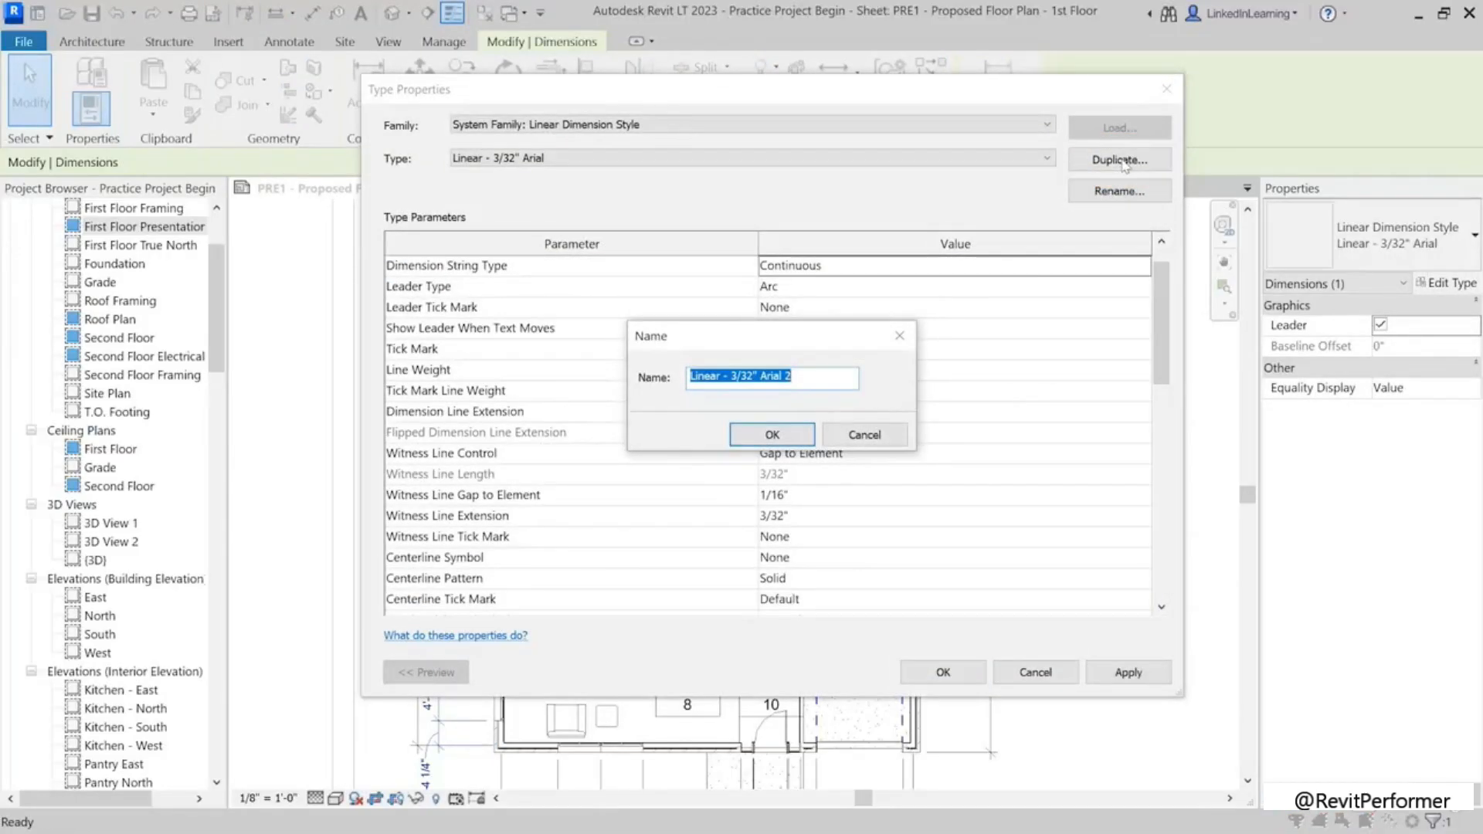
key("End")
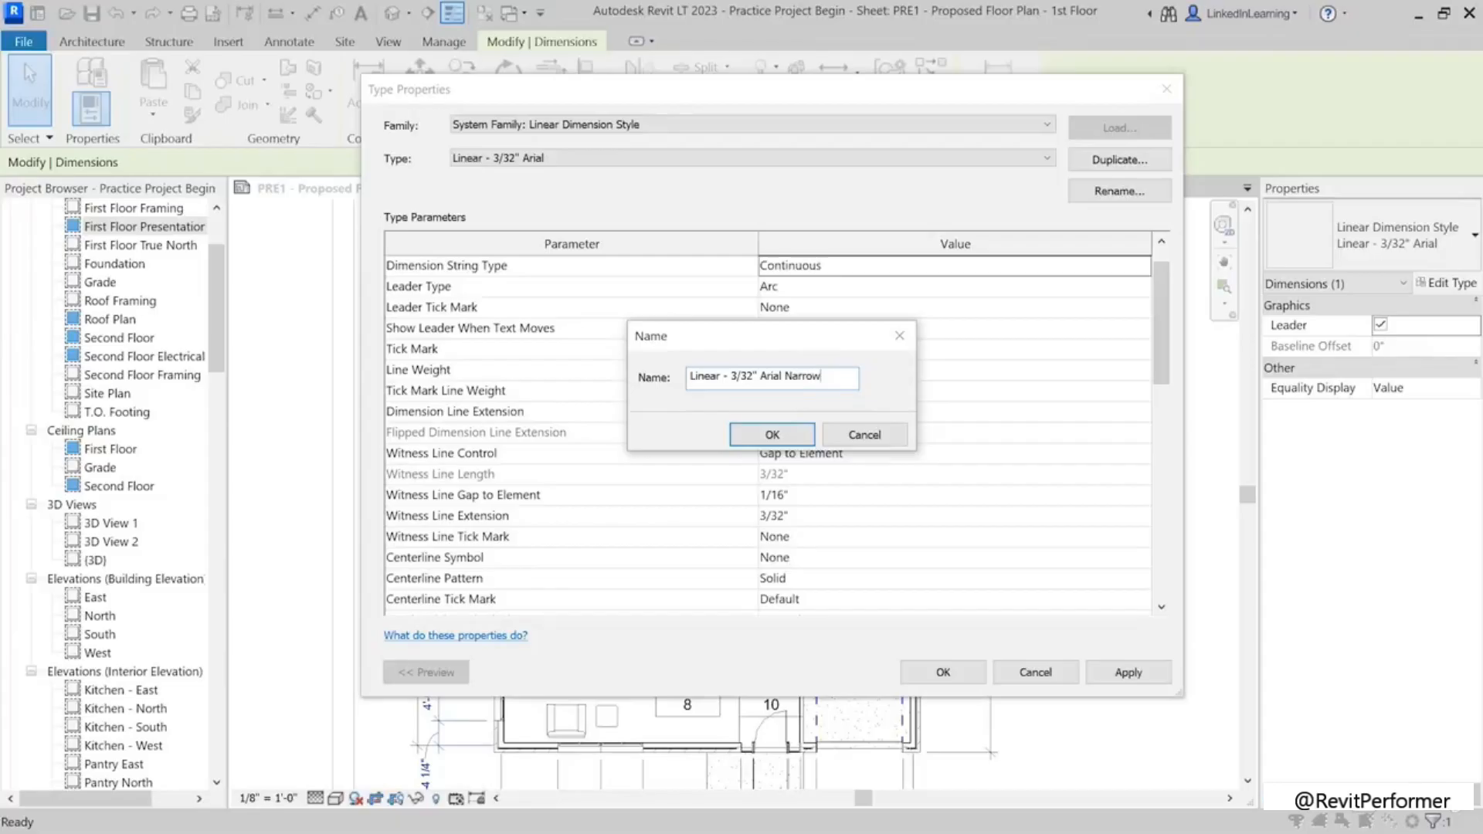
left_click(774, 434)
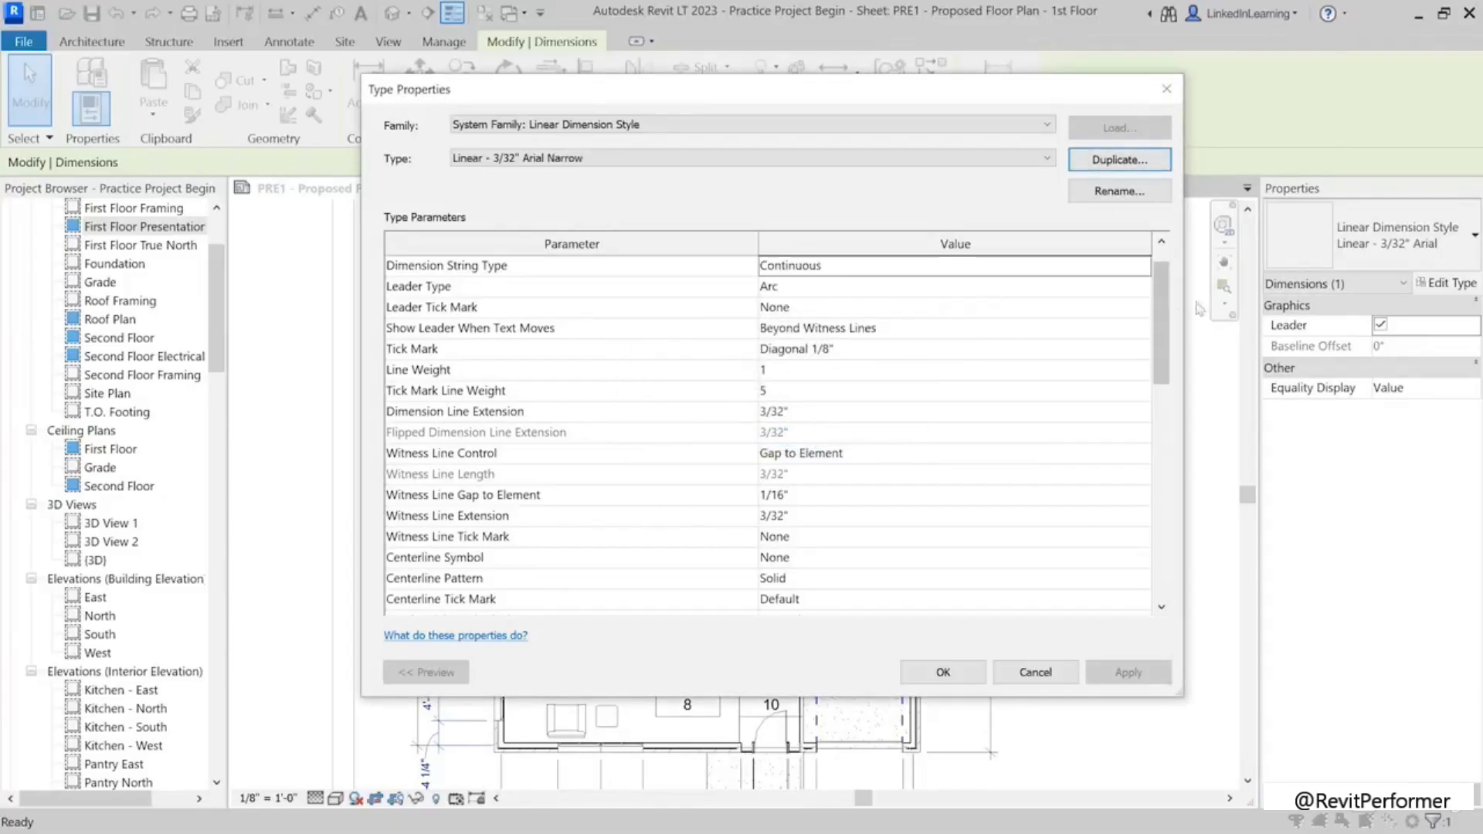
Step: Set the text font of the new dimension type to Arial Narrow and keep its text background opaque
left_click_drag(1162, 330, 1163, 359)
left_click_drag(1157, 400, 1156, 466)
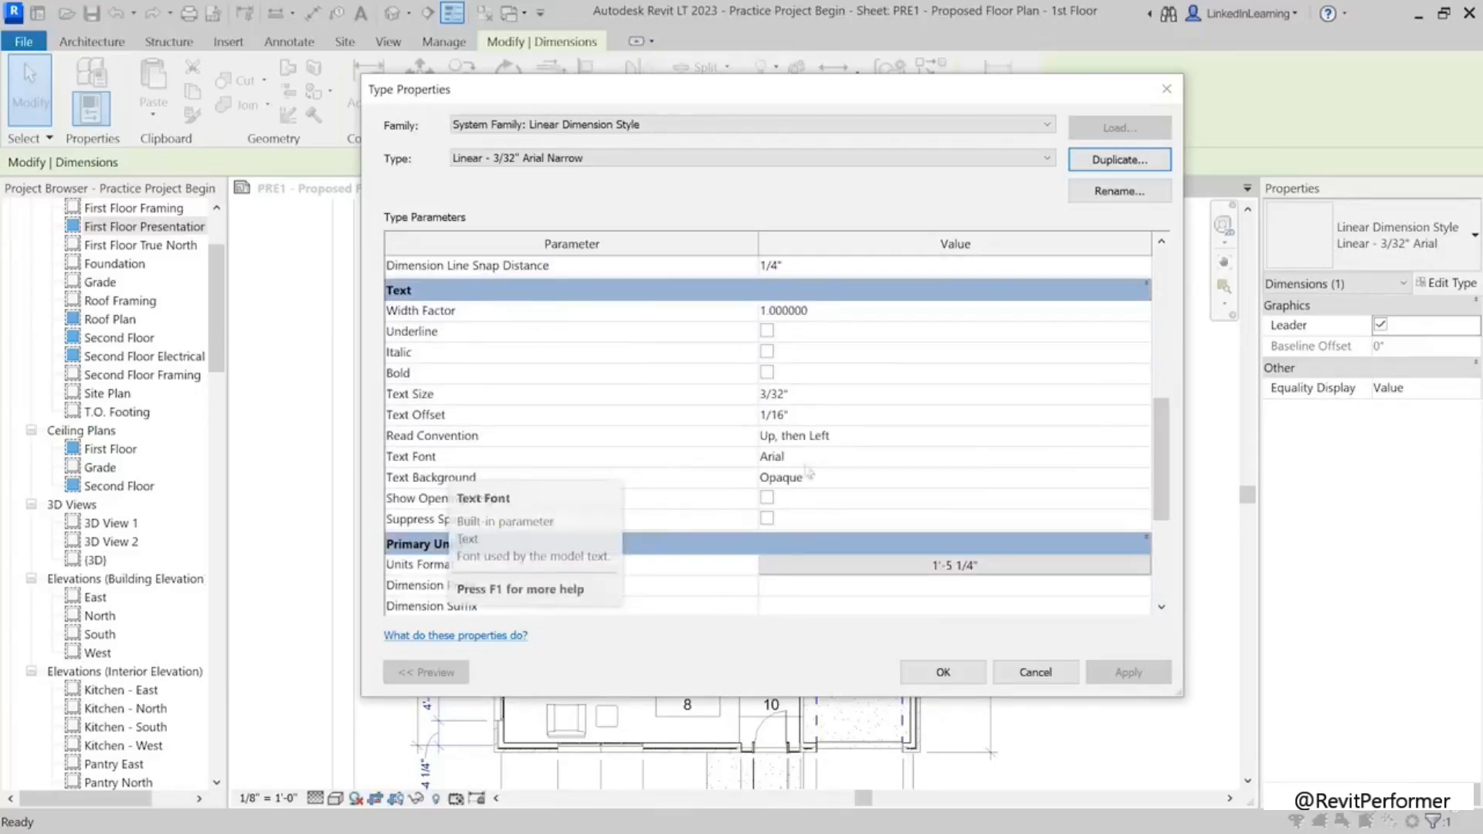
left_click(1048, 461)
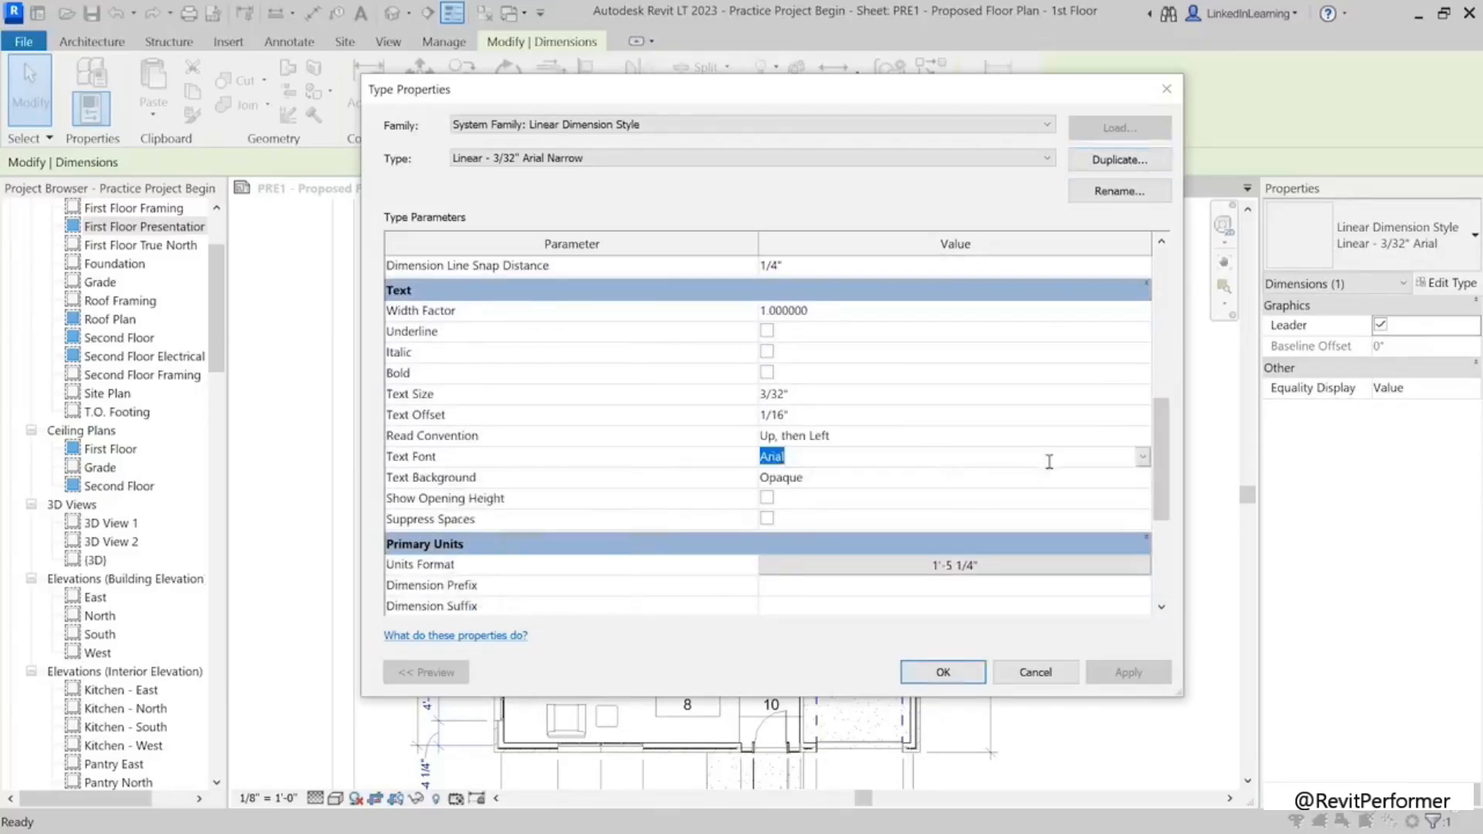
left_click(1142, 457)
scroll(818, 506, "down", 2)
scroll(818, 506, "up", 1)
left_click(809, 480)
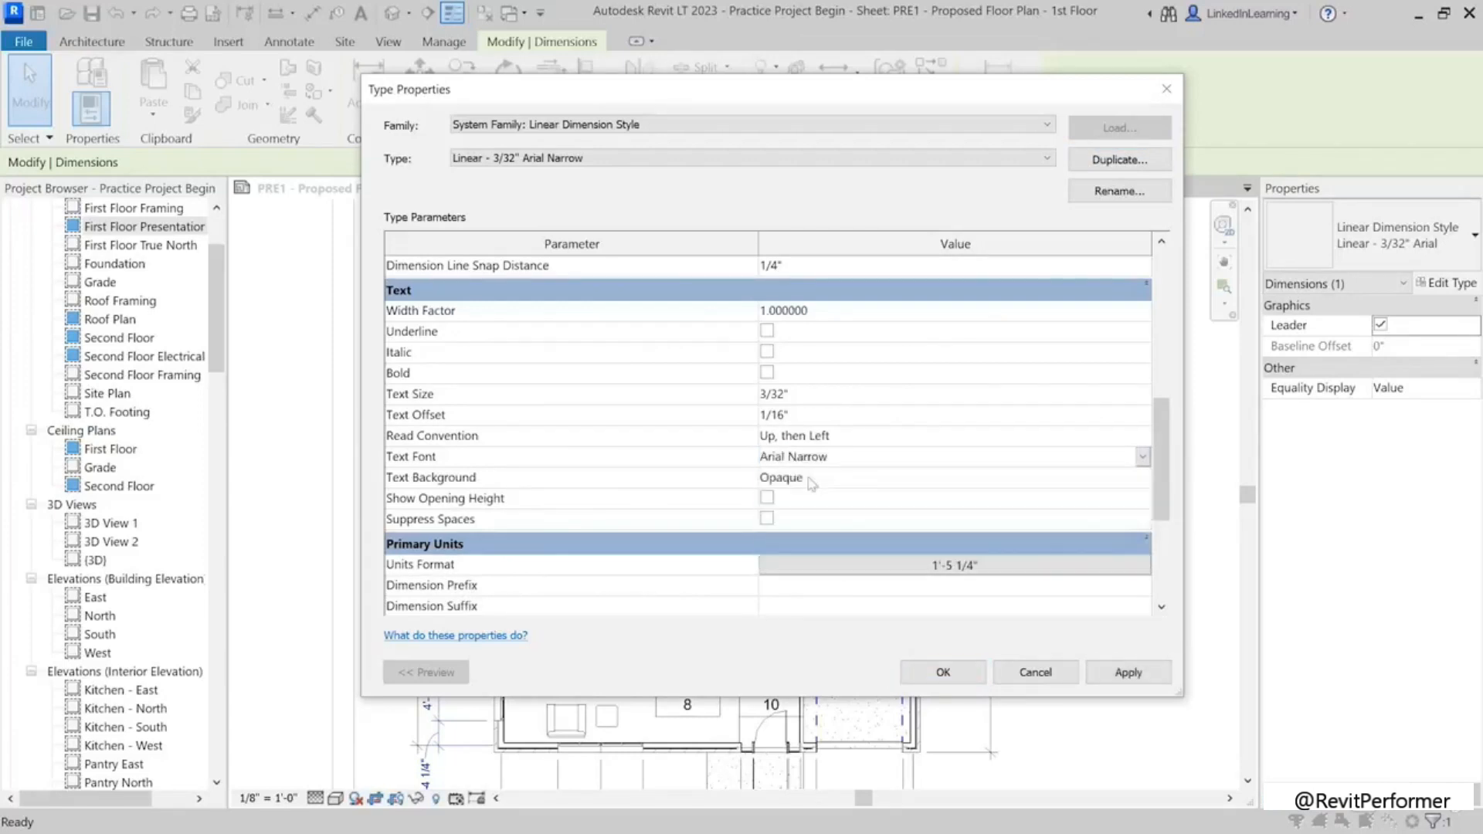
left_click(851, 480)
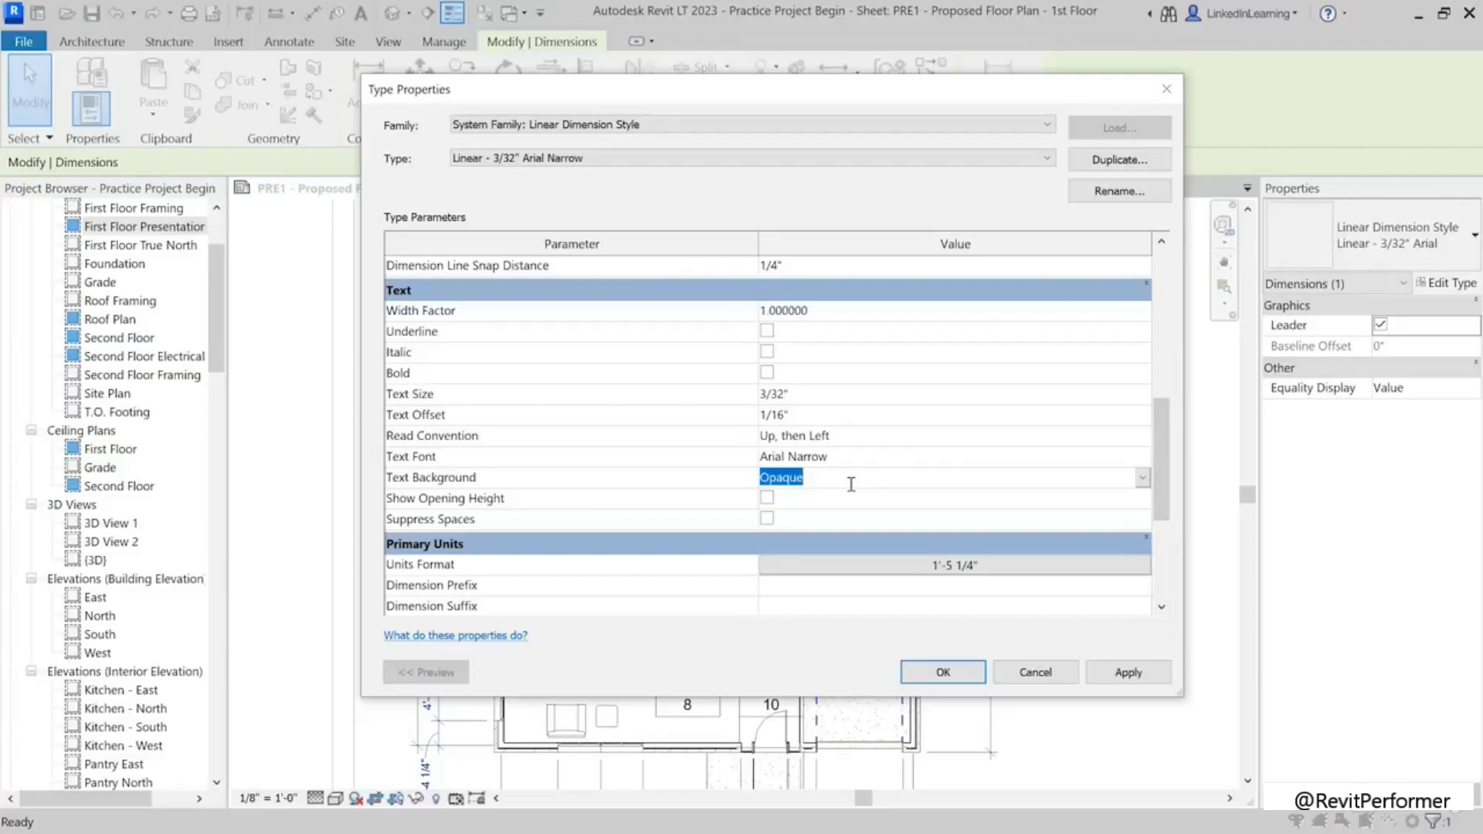
Step: Set the new dimension type's text width factor to .80 and apply it to the selected opening string
left_click(589, 325)
left_click(861, 320)
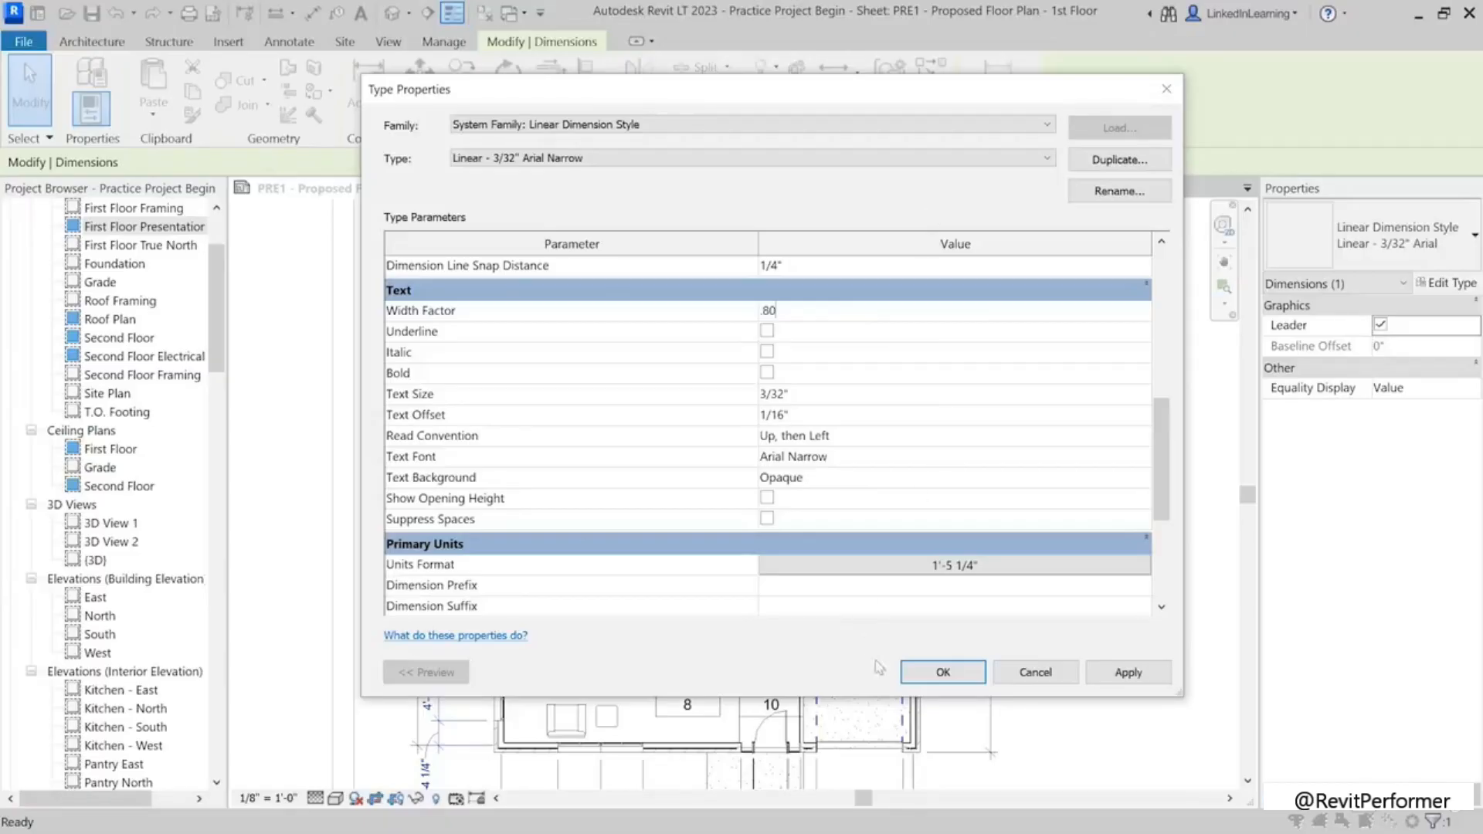
left_click(922, 679)
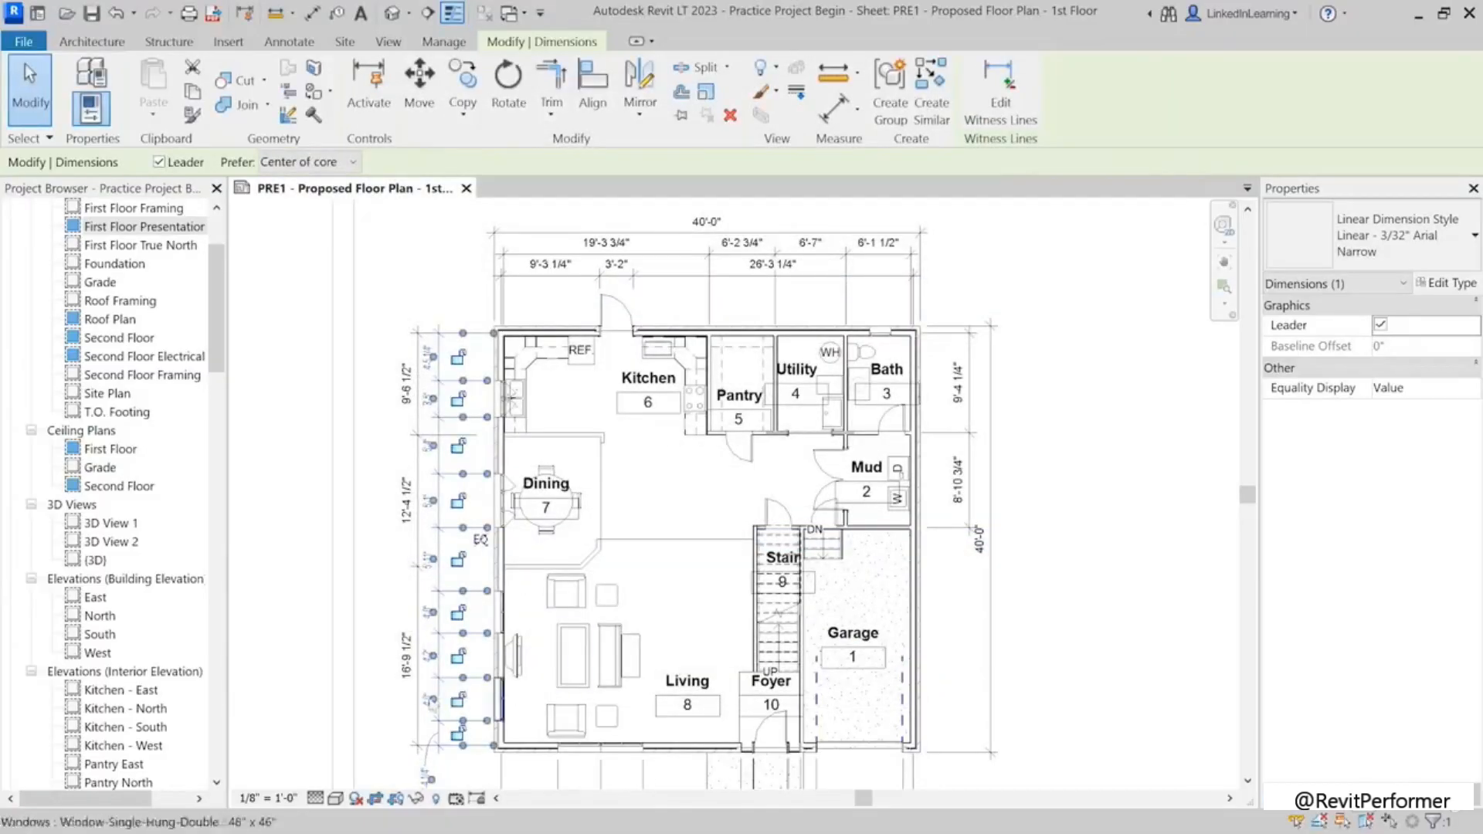
key("Escape")
scroll(405, 674, "up", 2)
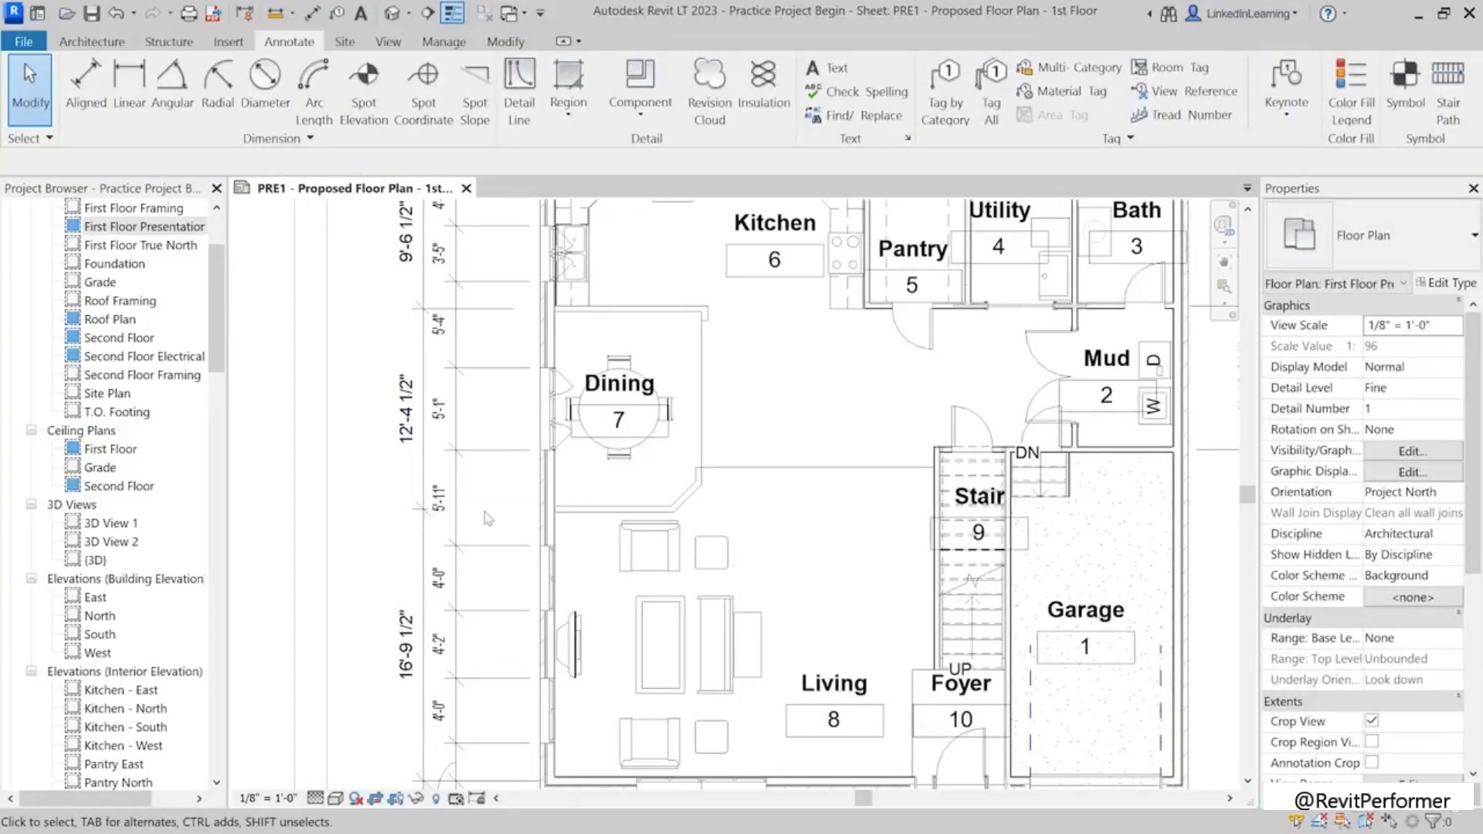
scroll(484, 517, "up", 3)
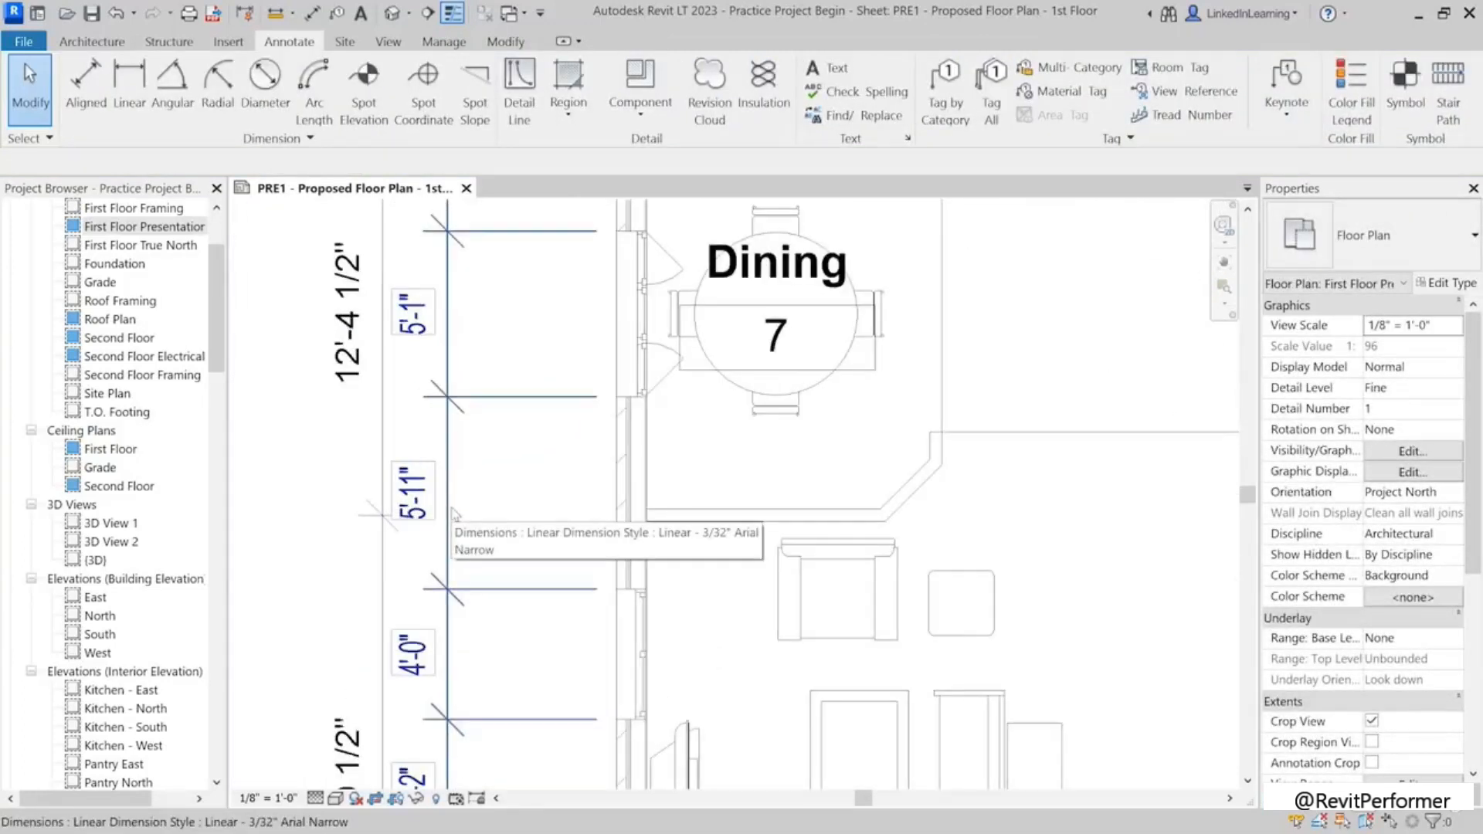
scroll(453, 513, "down", 3)
scroll(452, 525, "down", 2)
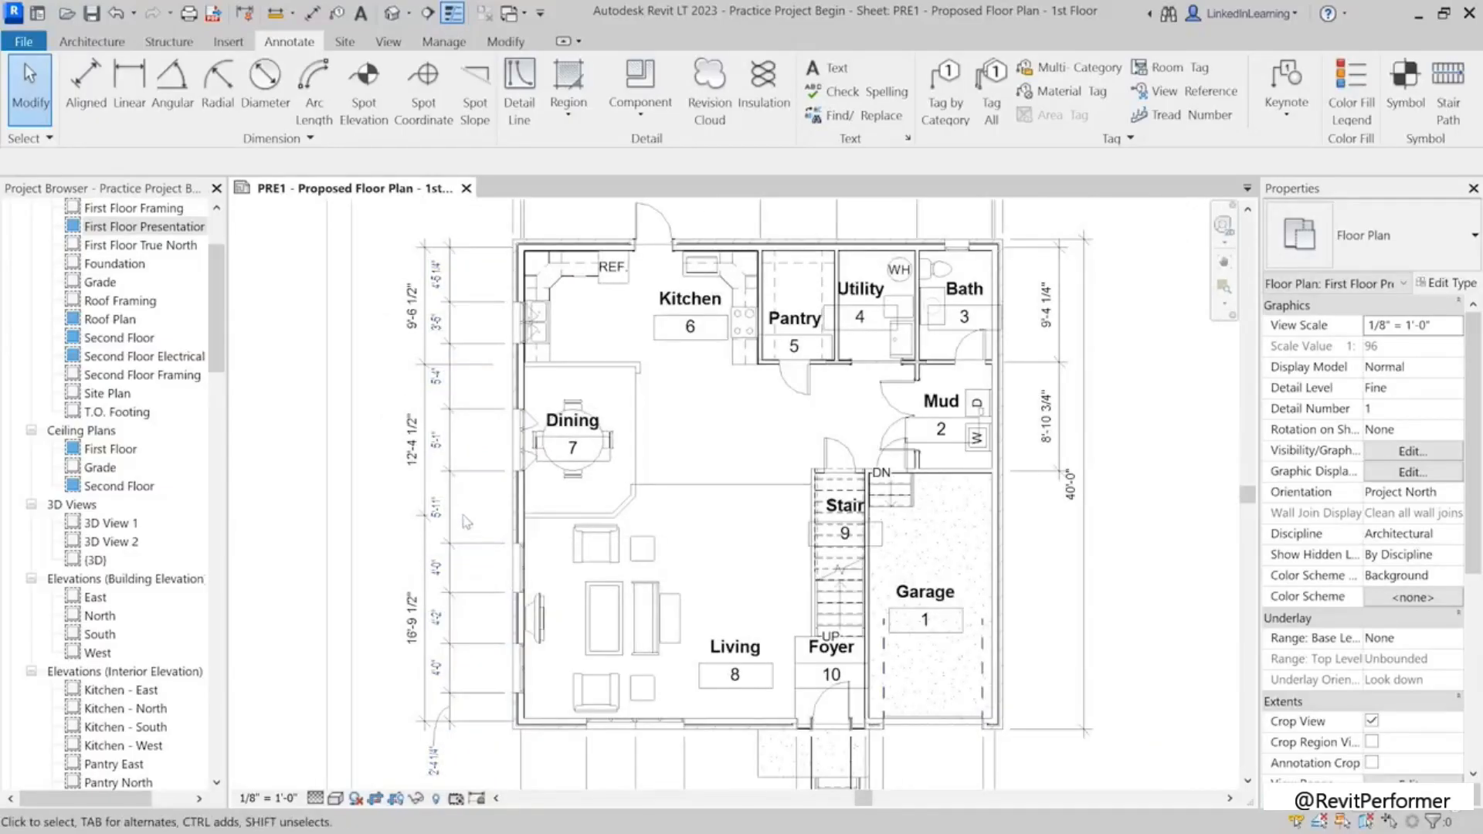
scroll(448, 477, "up", 4)
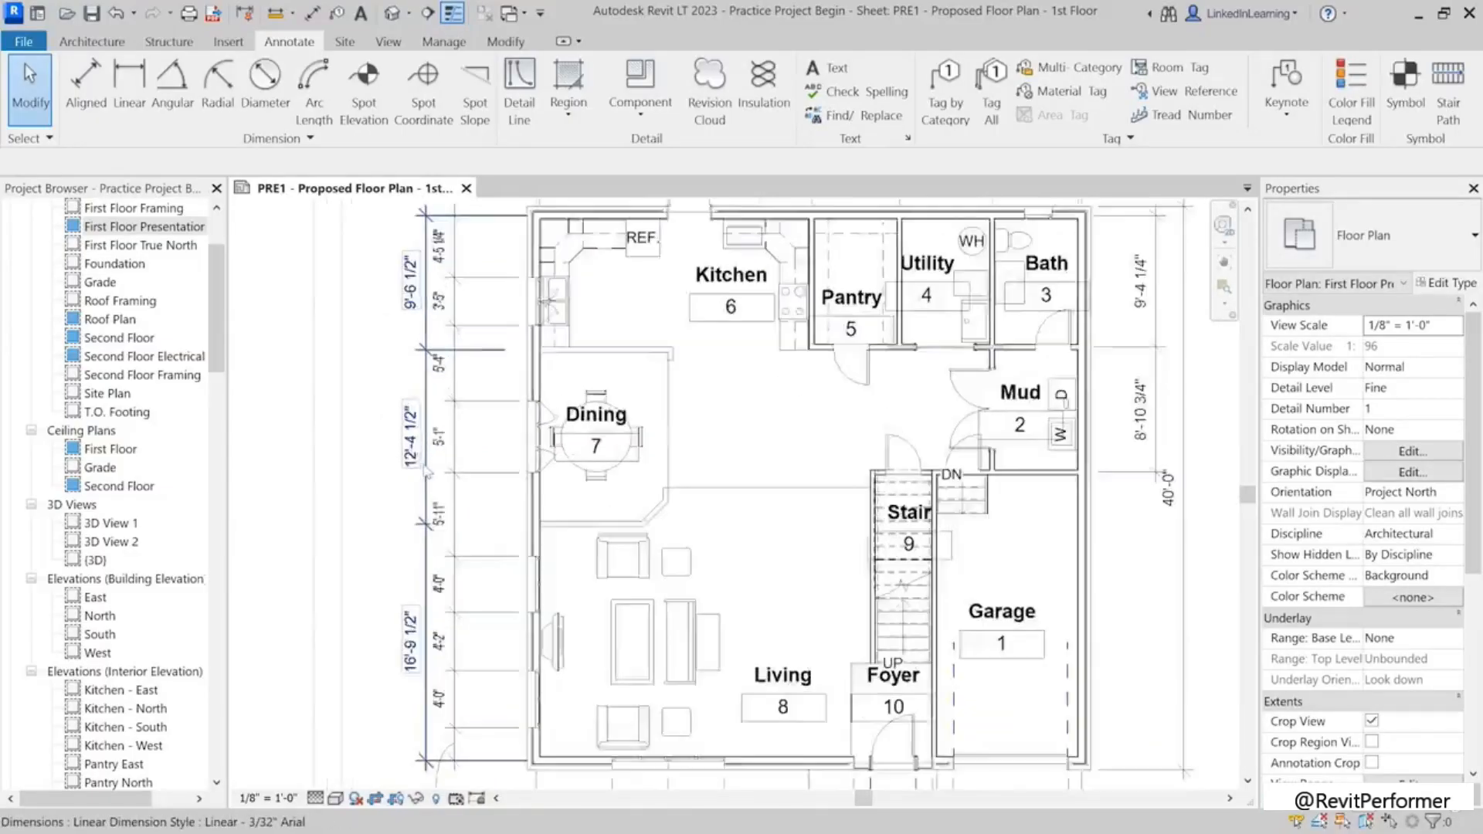
Step: Compare the narrow opening string beside dining and living with the adjacent interior wall string for legibility
scroll(448, 476, "up", 2)
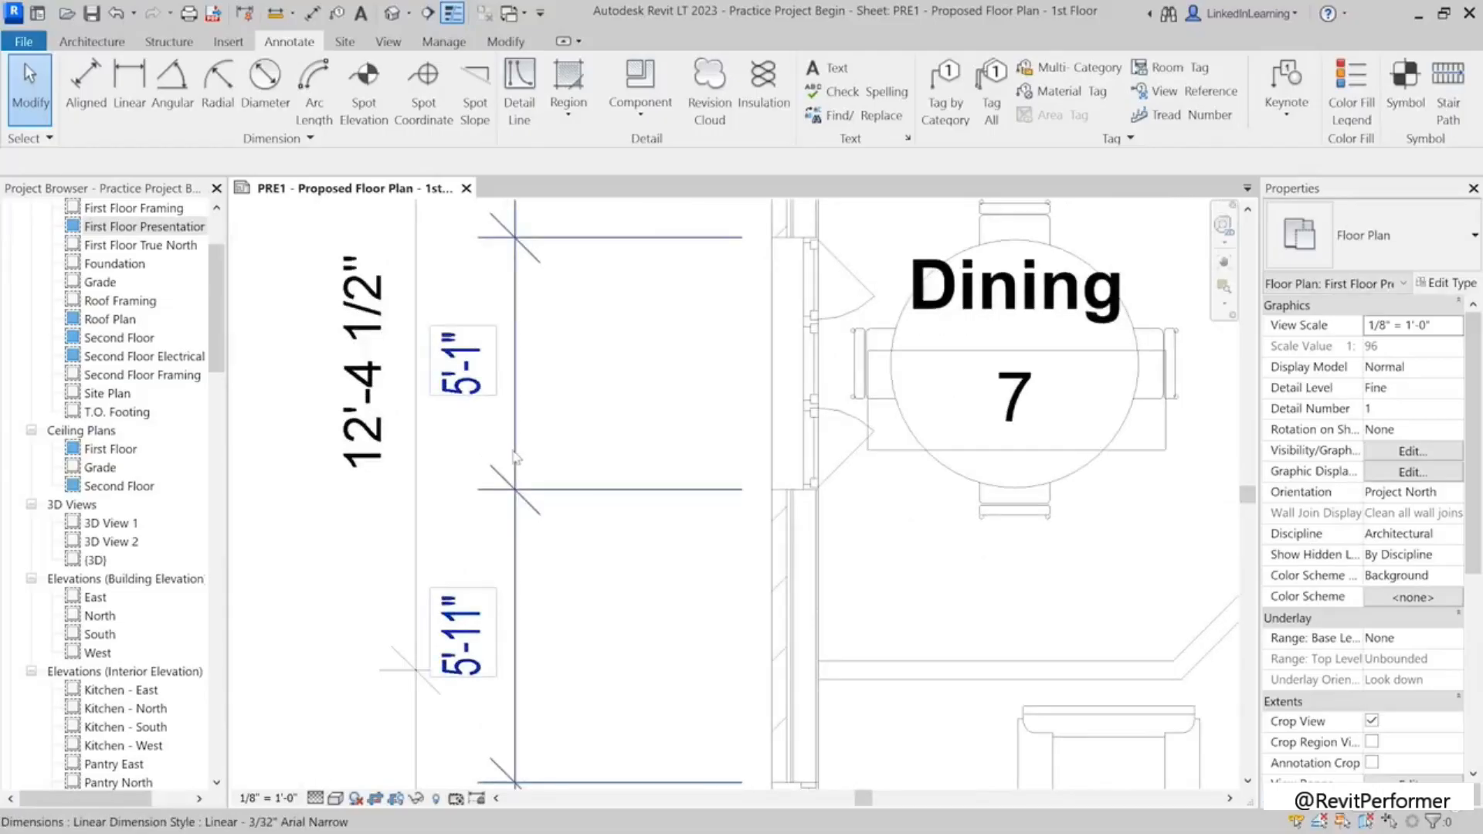
left_click(513, 450)
left_click(415, 463)
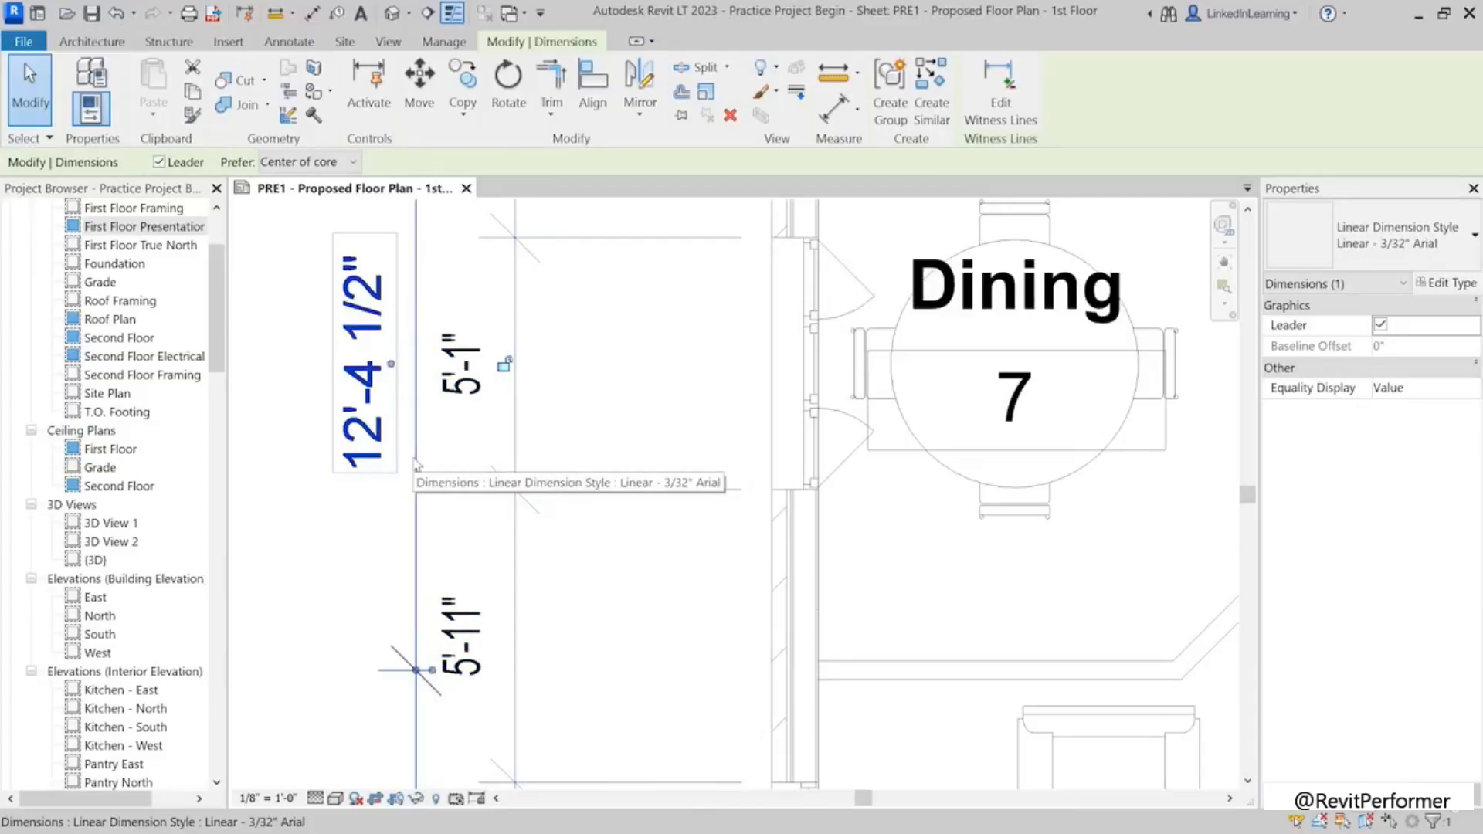
scroll(410, 479, "down", 5)
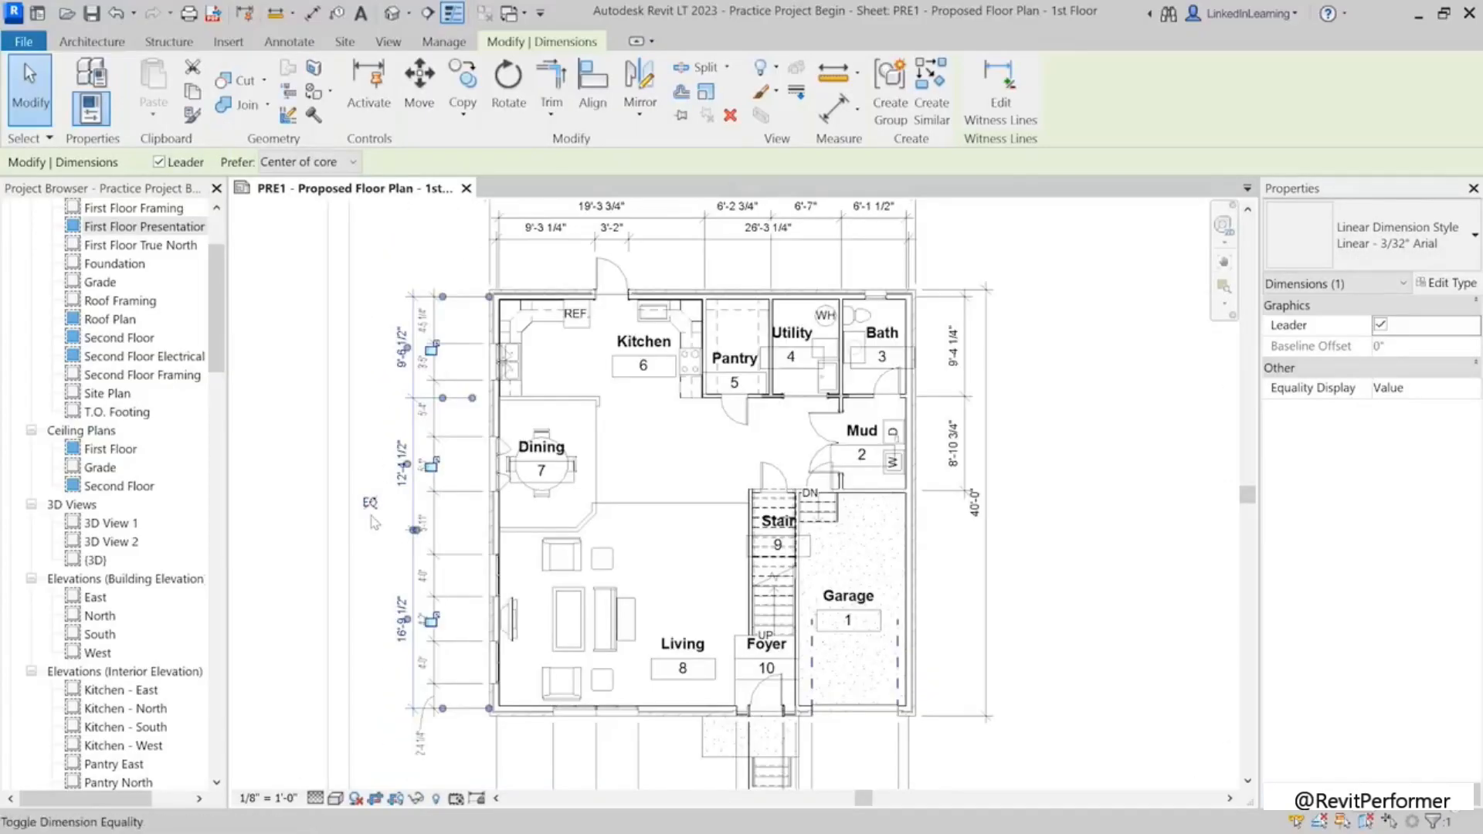
left_click(378, 533)
scroll(459, 749, "up", 2)
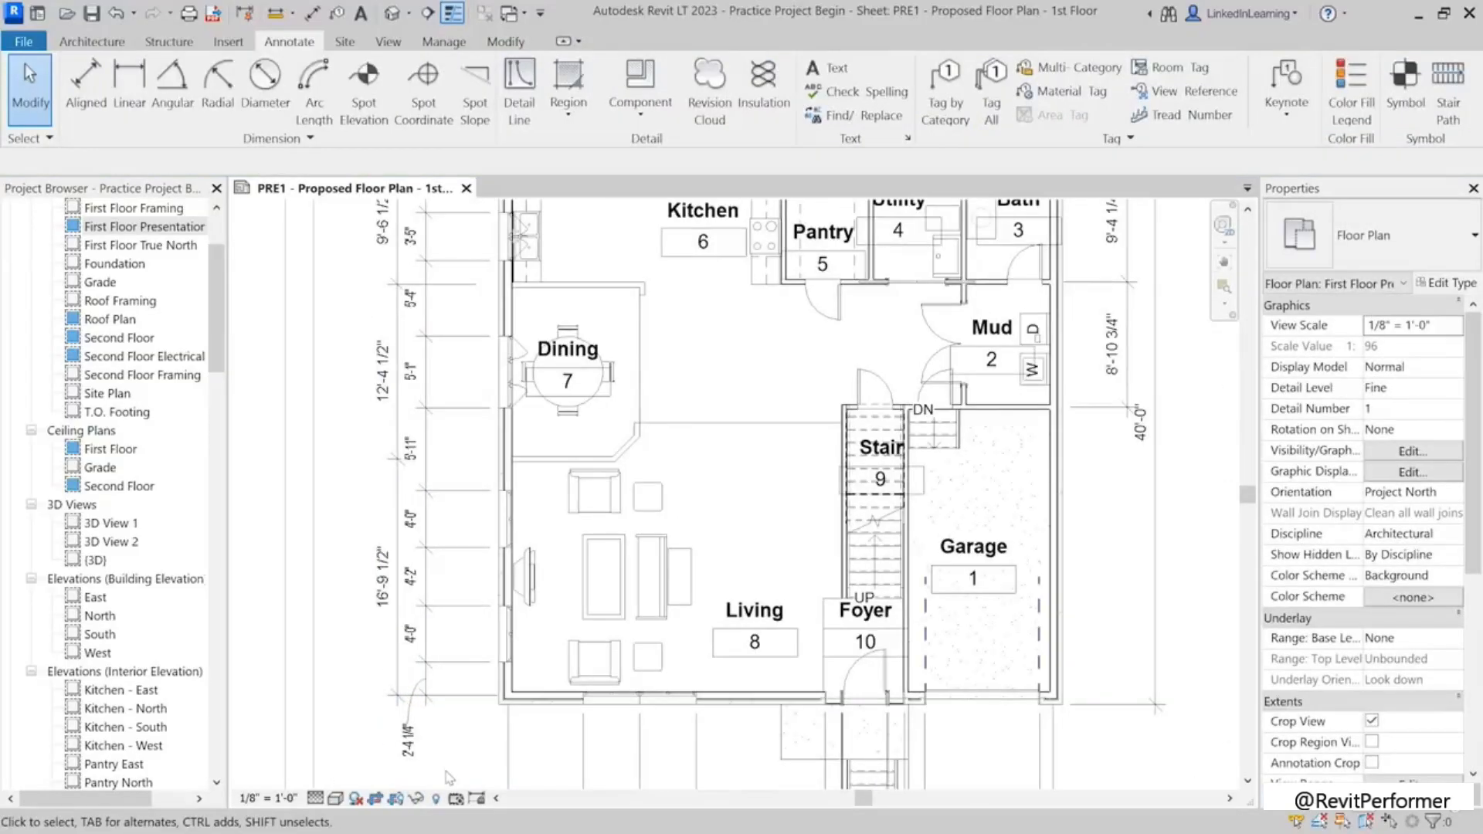
scroll(479, 633, "down", 3)
Step: Apply the "Linear - 3/32" Arial Narrow" dimension type to the dimension string along the garage's front
scroll(652, 734, "up", 5)
left_click(707, 661)
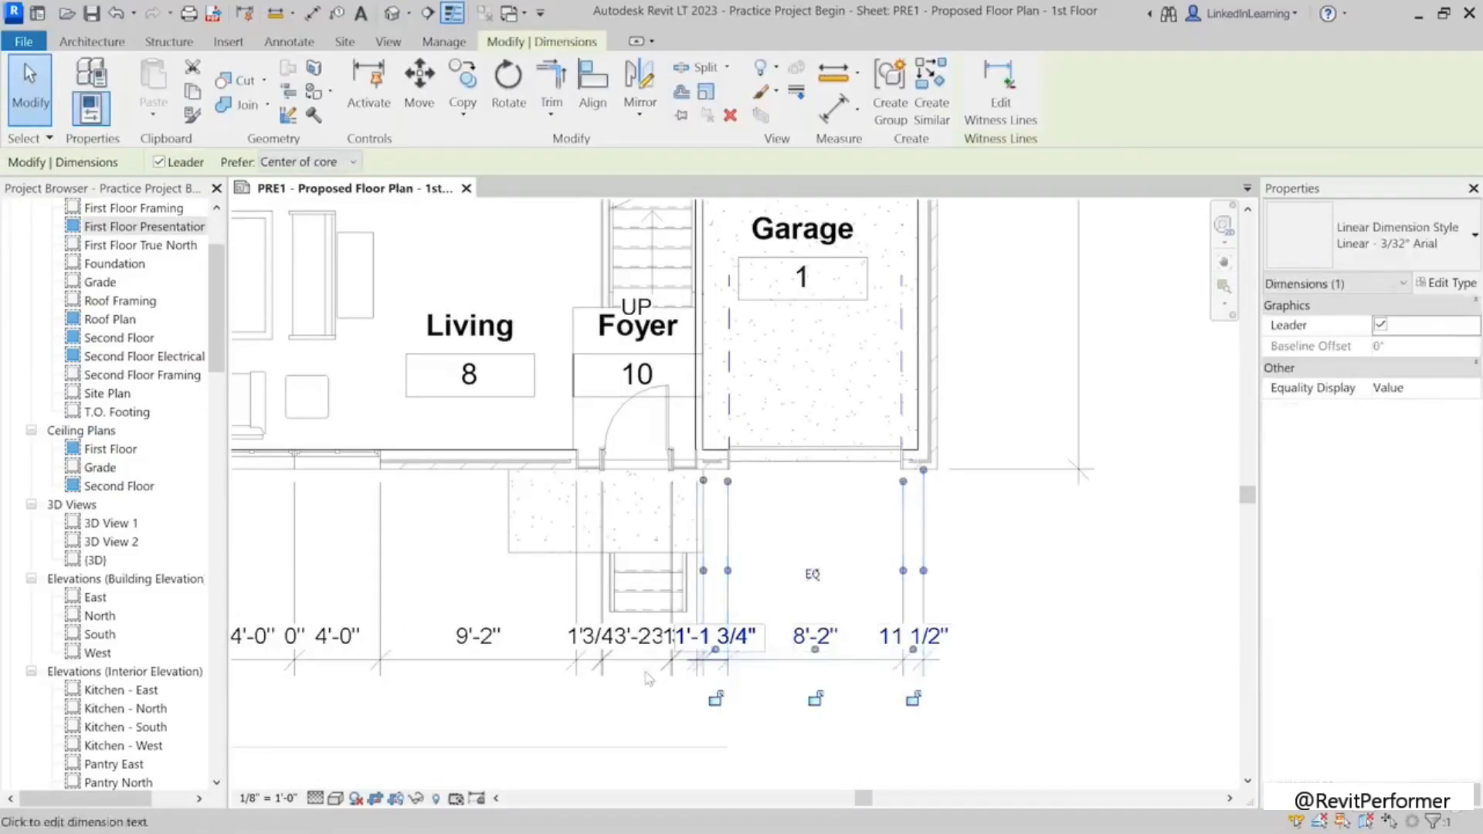
left_click(1387, 235)
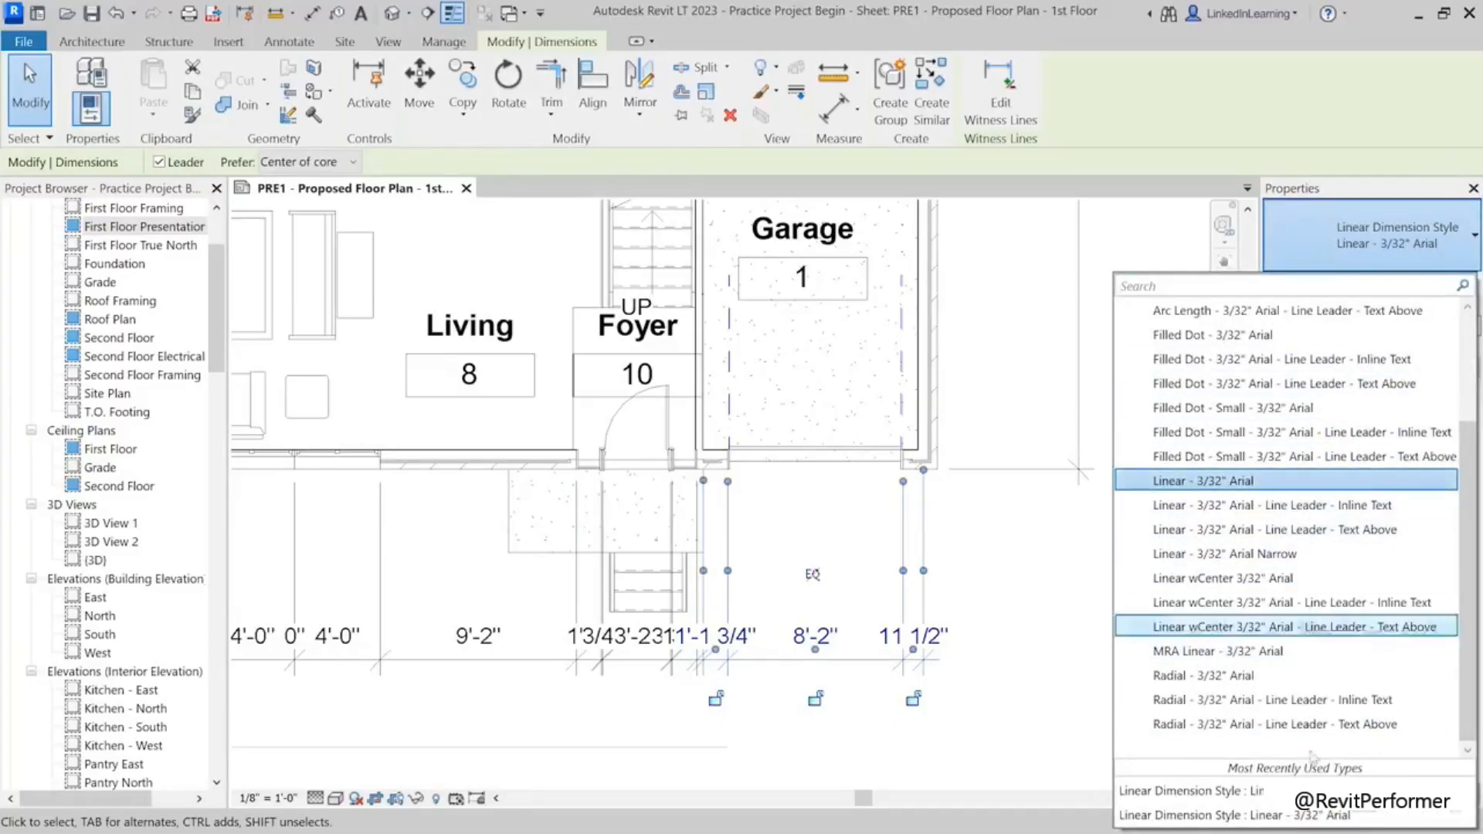
left_click(1189, 789)
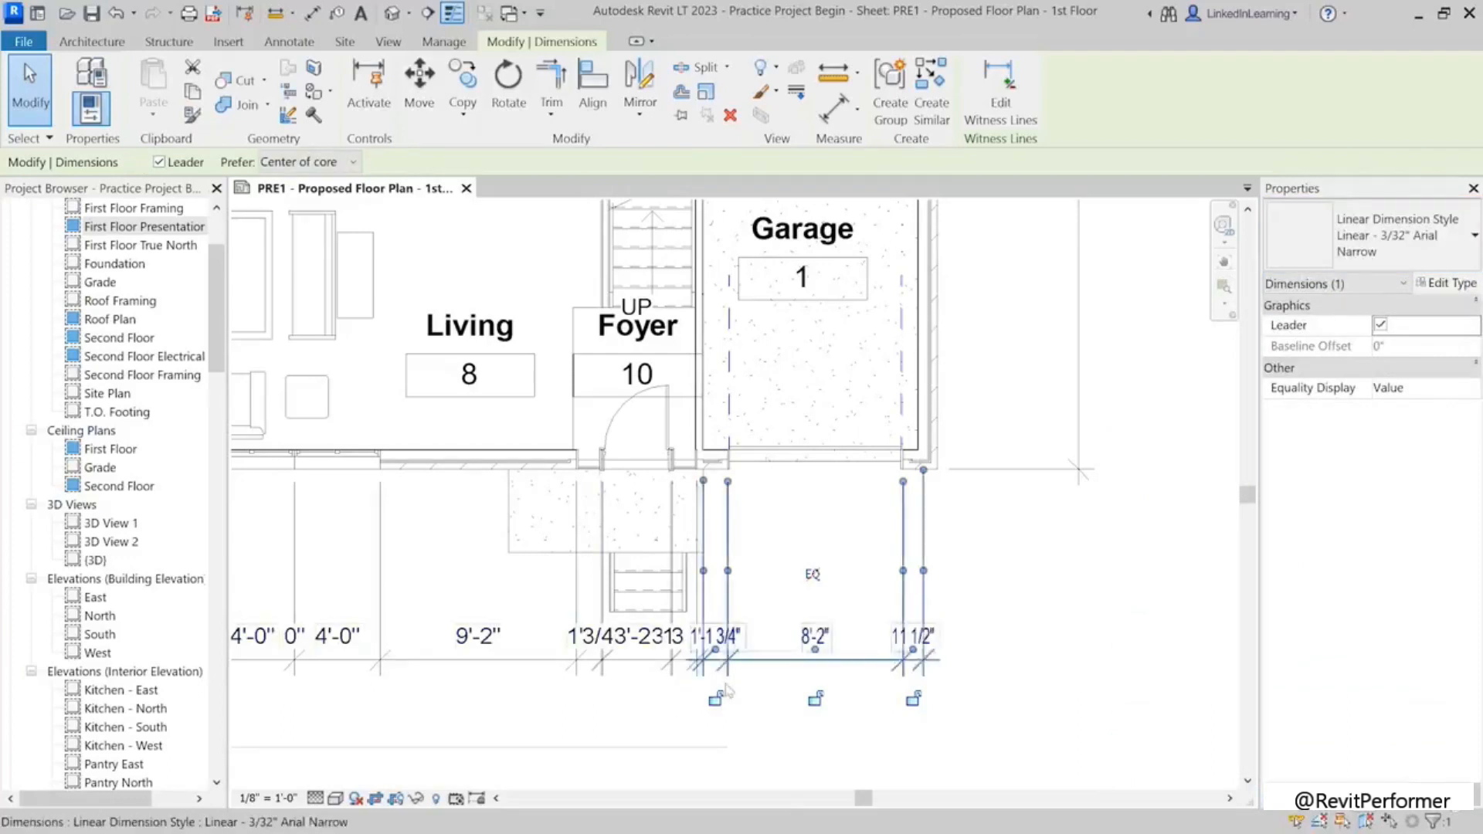
key("Escape")
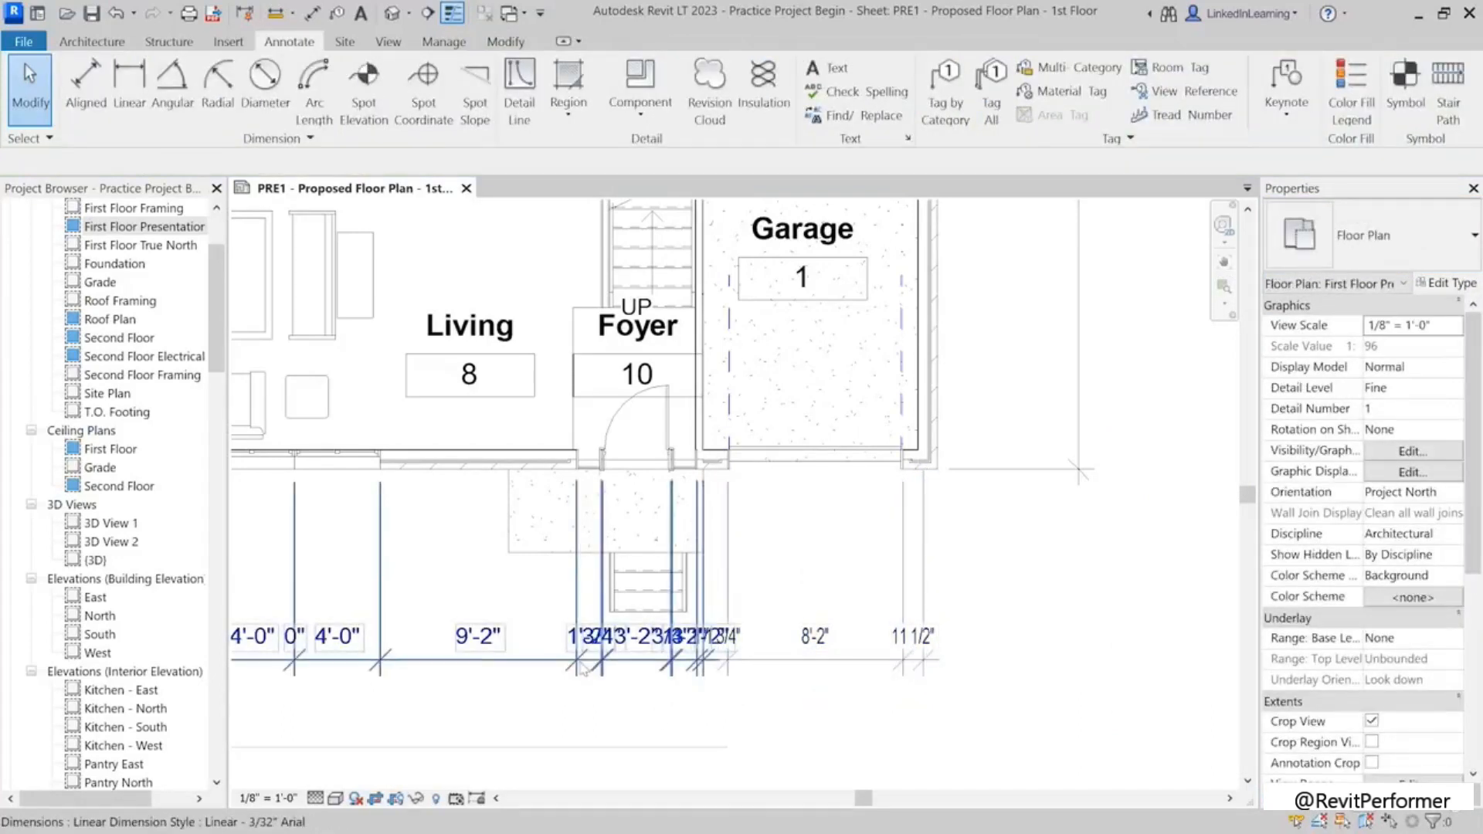
Step: Edit the front opening string and remove its witness lines at the living-side jamb between the entry door and sidelight
left_click(583, 669)
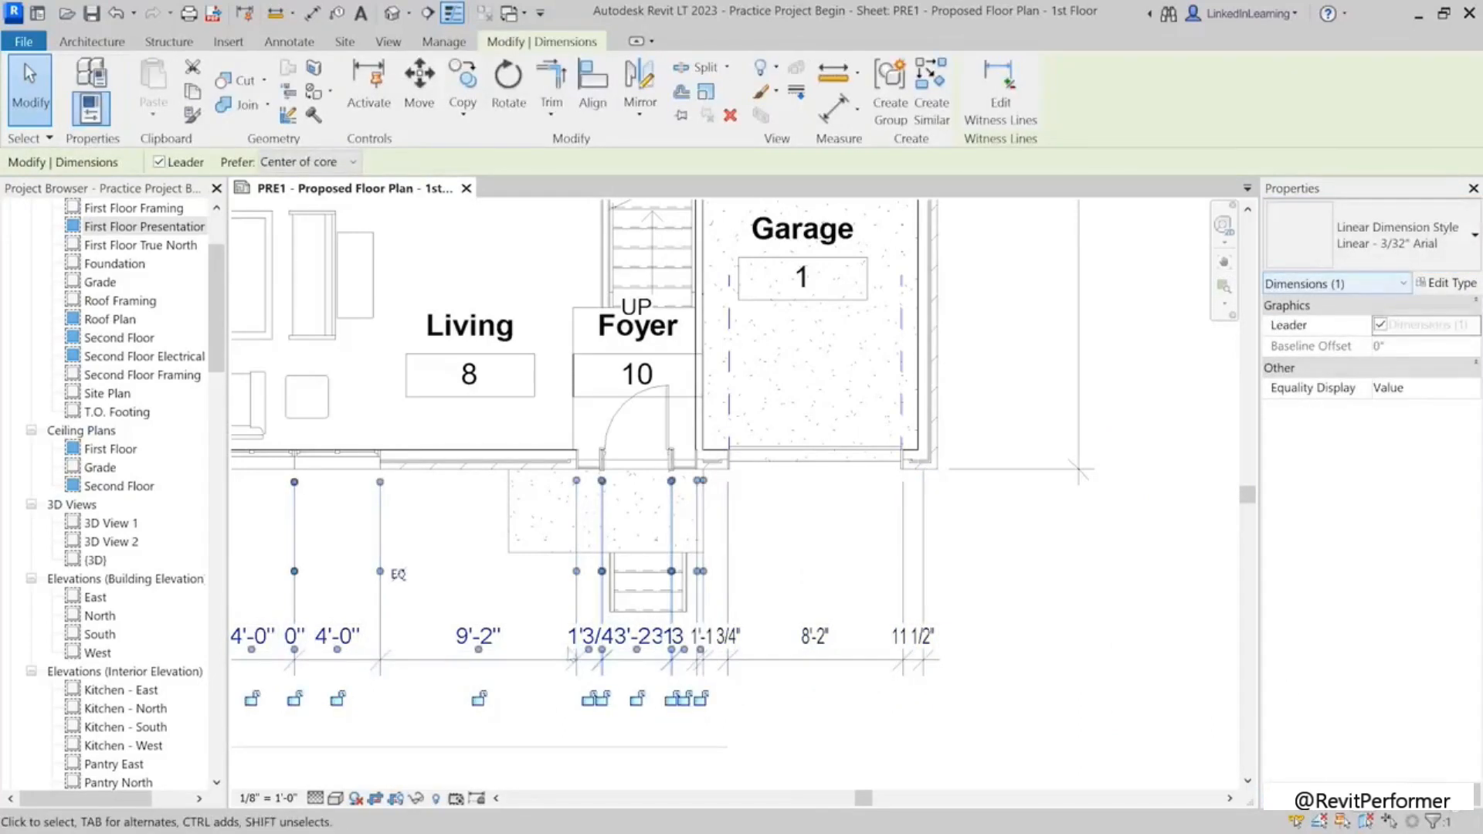
scroll(549, 600, "up", 3)
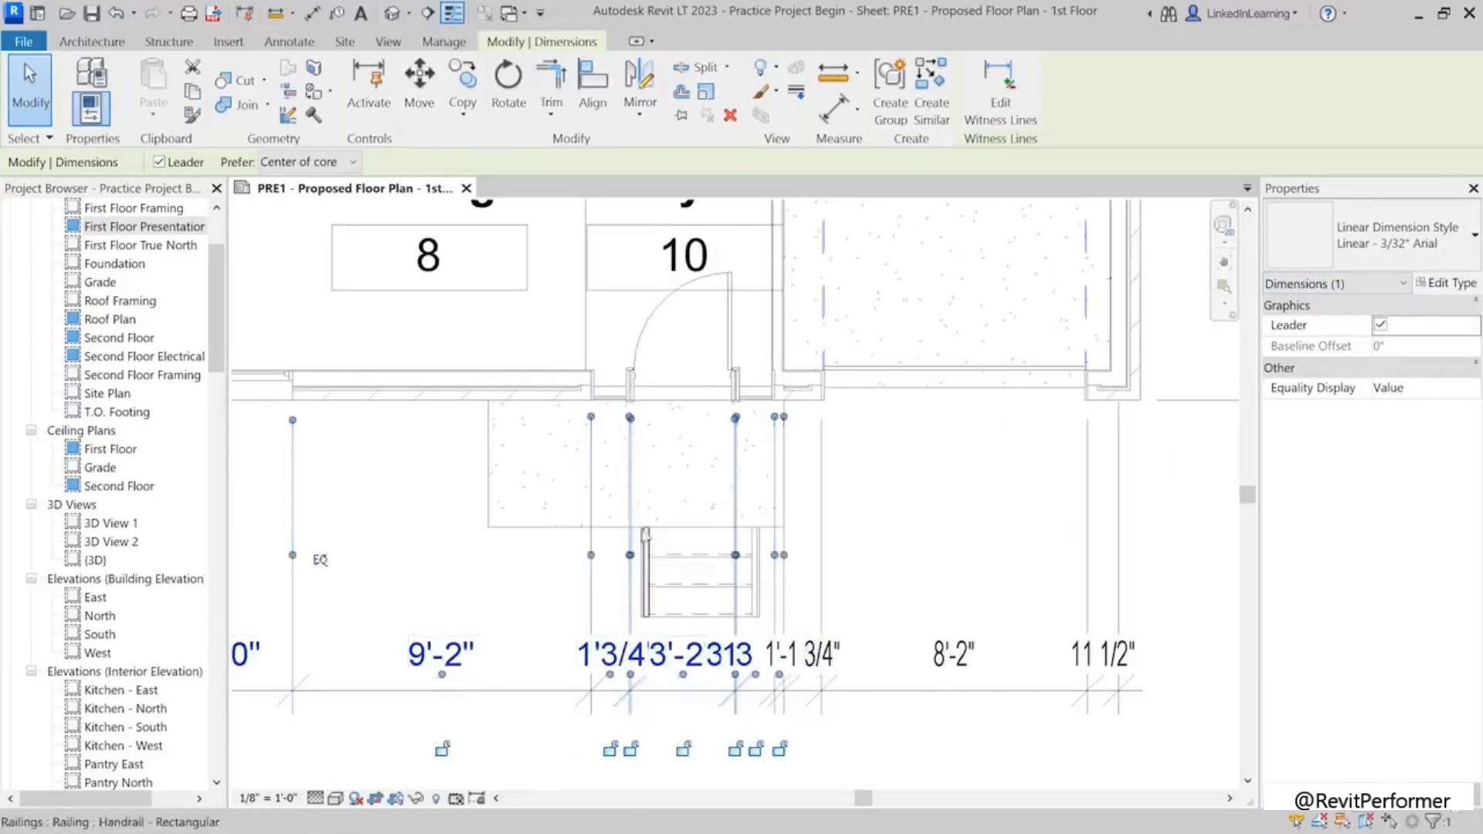
scroll(647, 378, "up", 3)
scroll(620, 503, "down", 2)
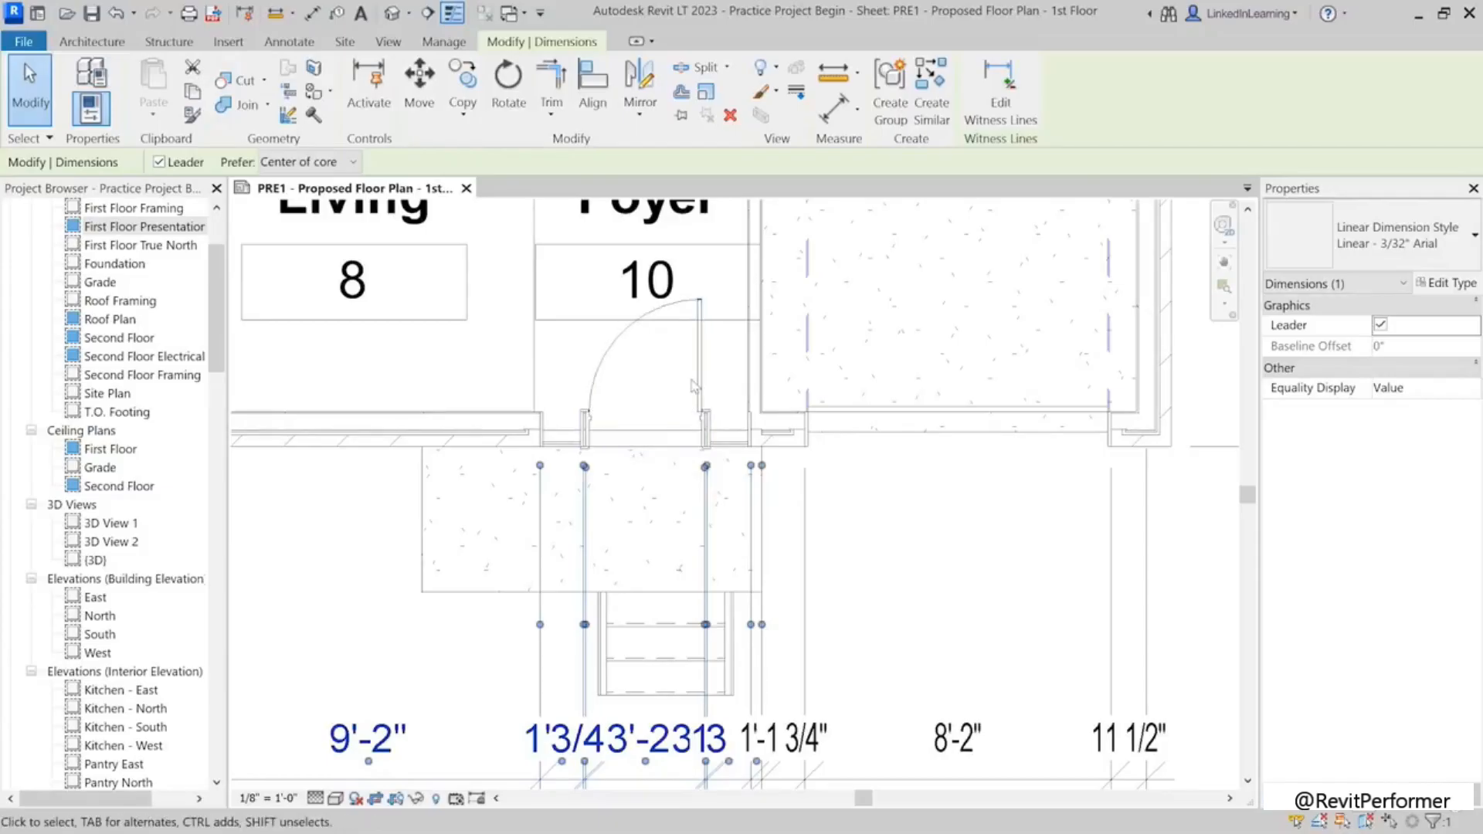
scroll(665, 483, "down", 1)
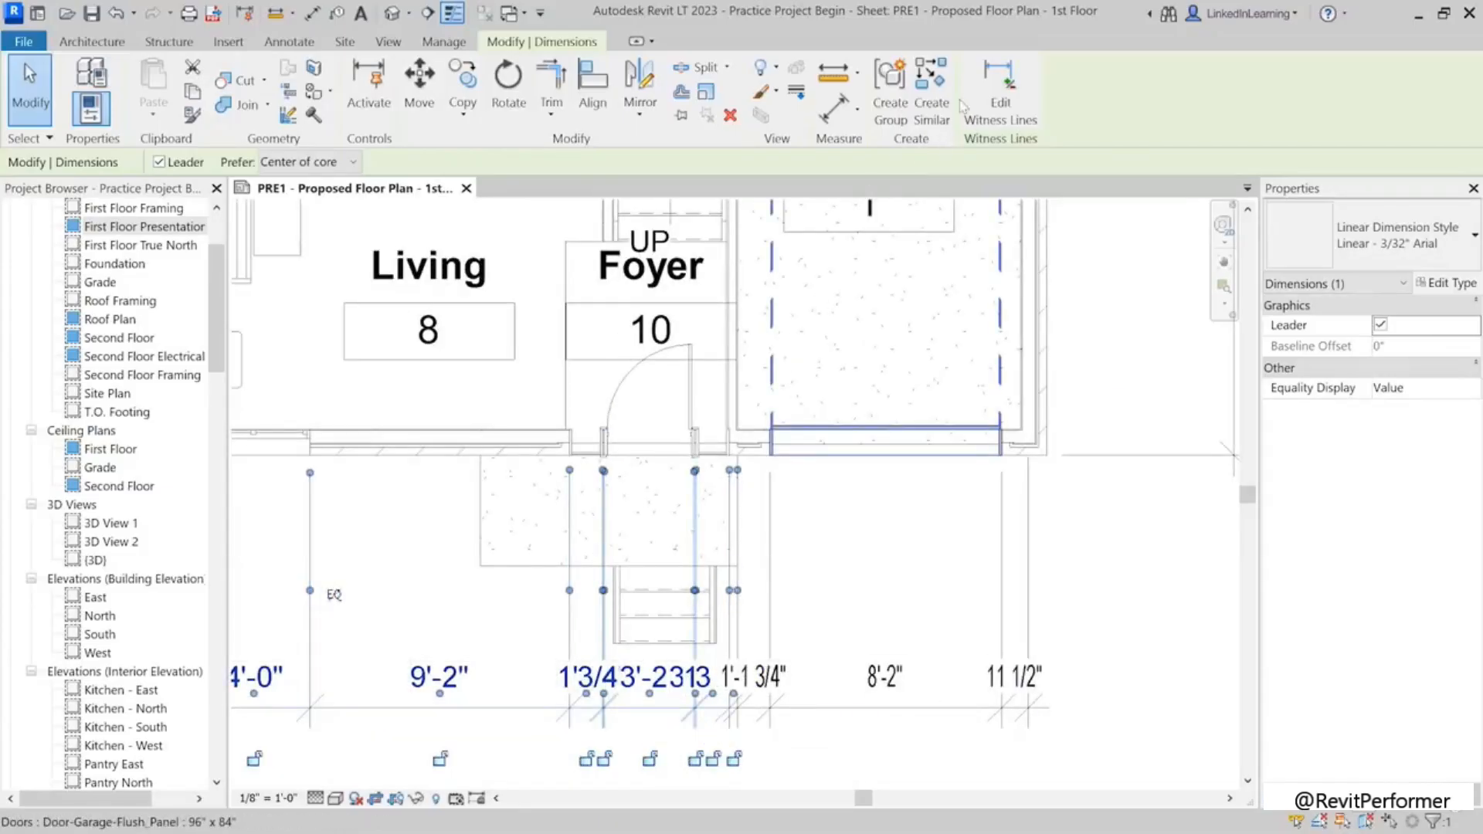
left_click(995, 103)
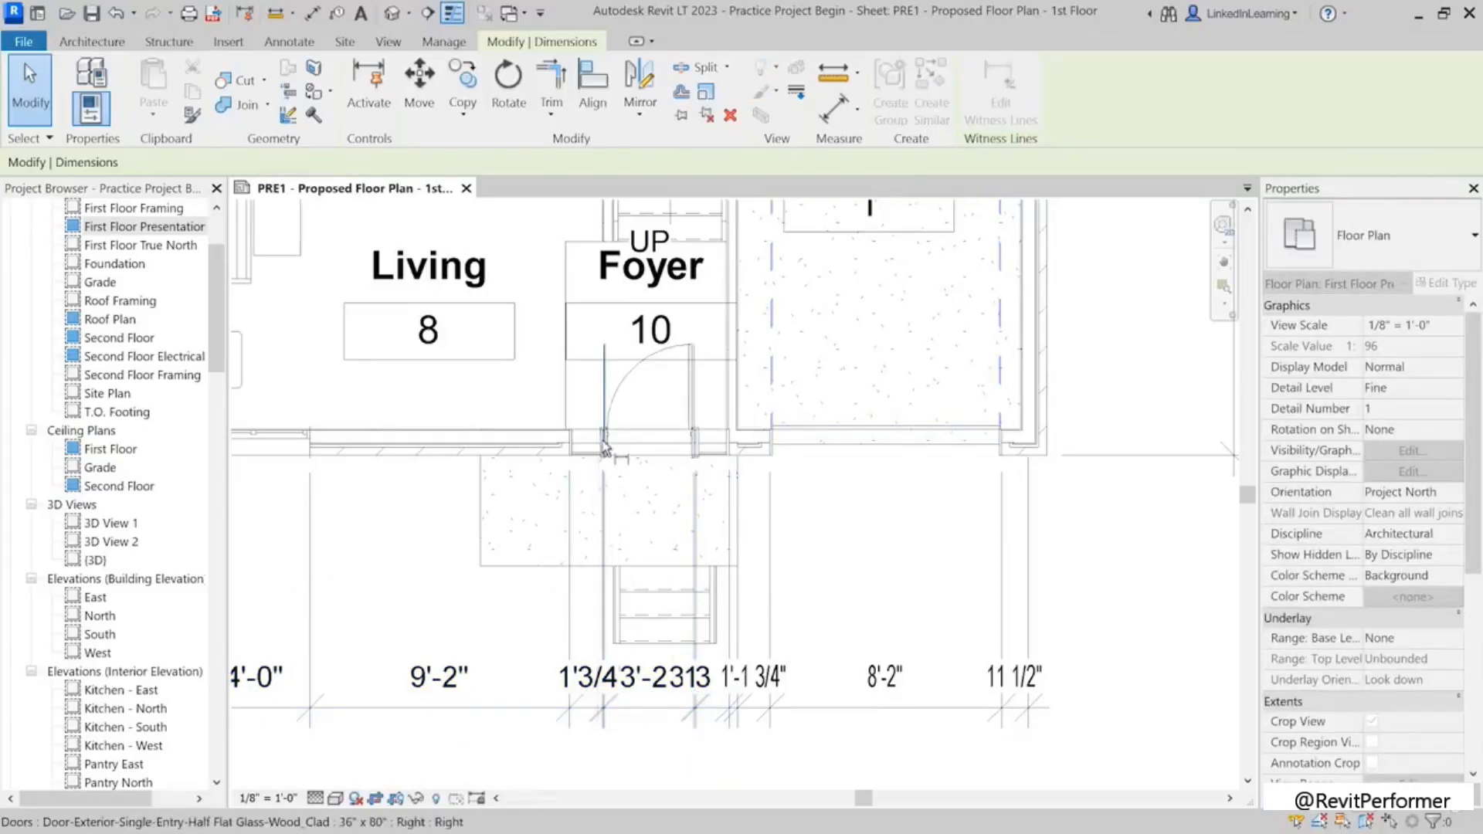
scroll(606, 448, "up", 1)
scroll(606, 447, "up", 1)
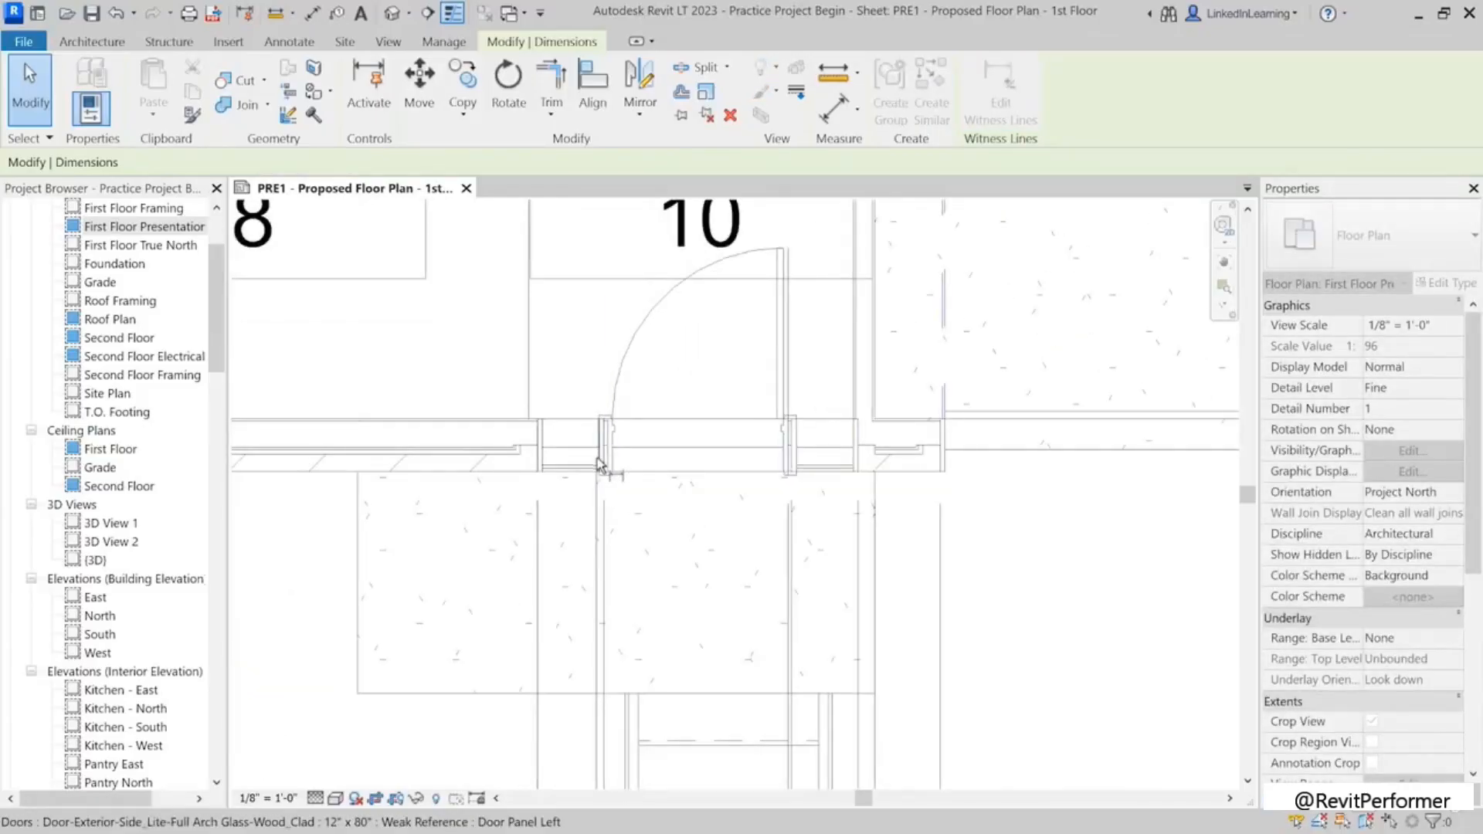
scroll(605, 463, "up", 1)
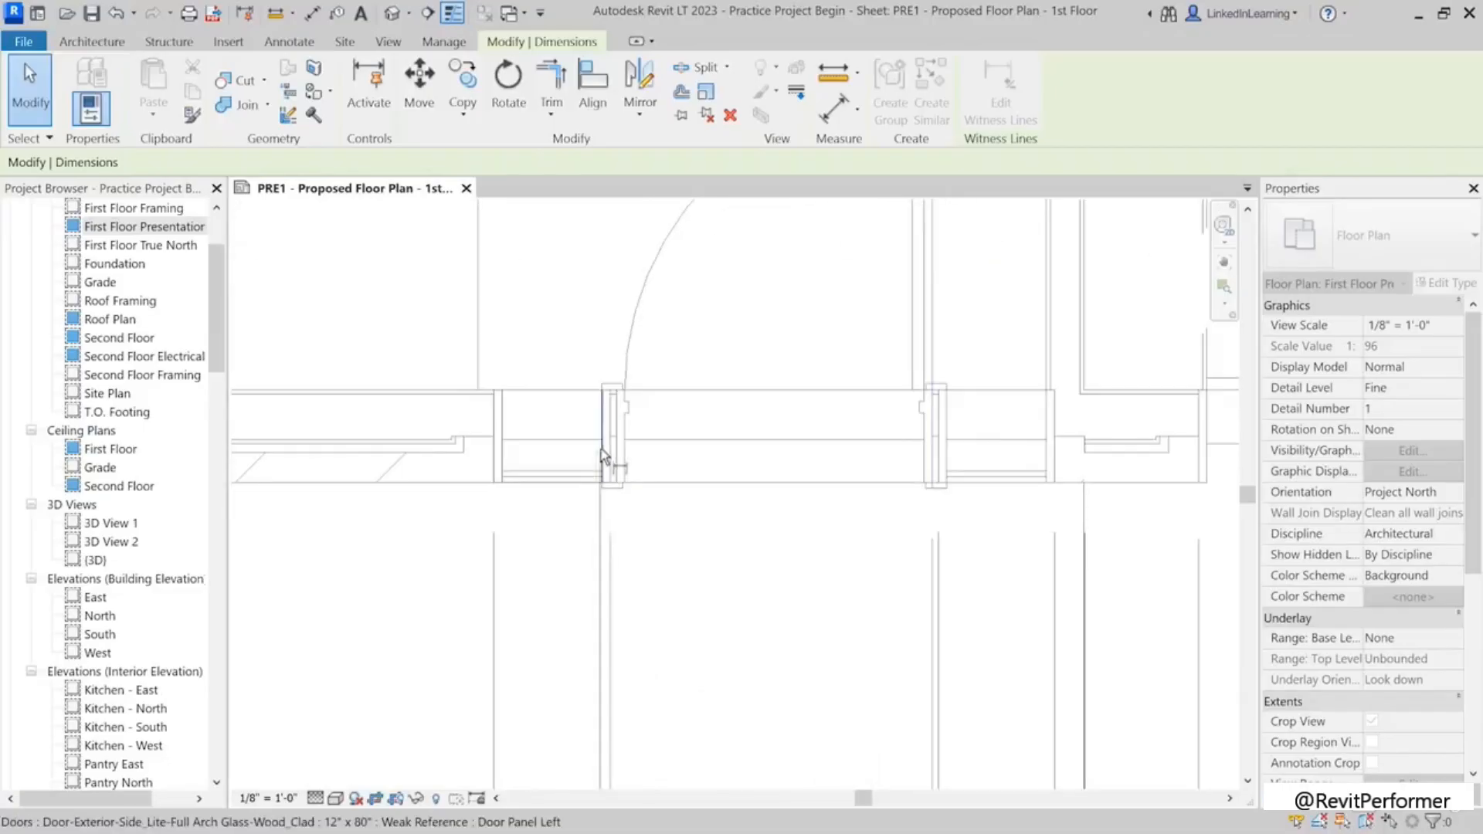
left_click(612, 454)
Step: Remove the string's witness lines at the garage-side jamb between entry door and sidelight, and finish the witness-line edit
scroll(658, 489, "down", 2)
scroll(896, 467, "up", 2)
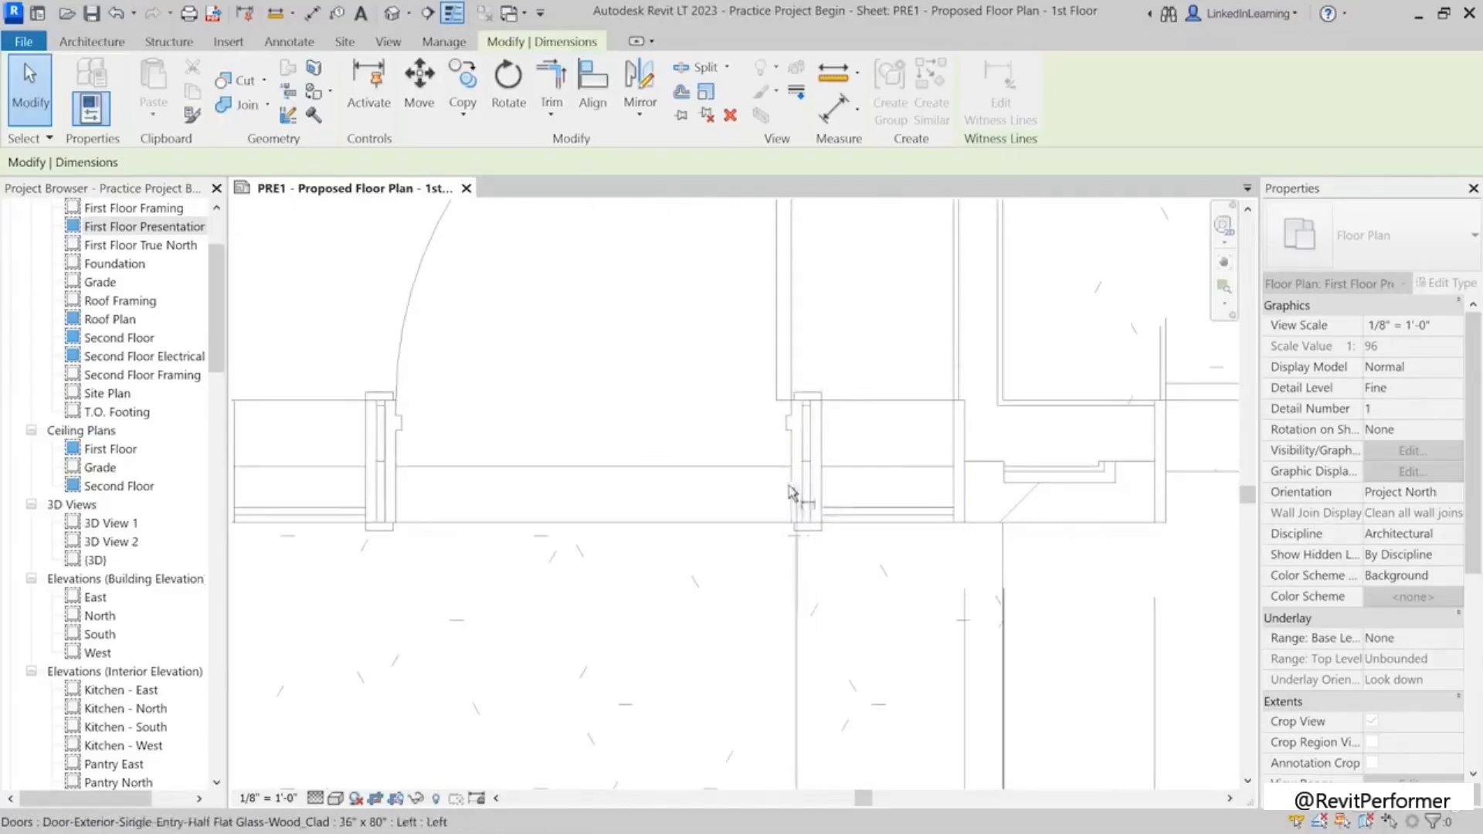
scroll(795, 496, "down", 2)
scroll(668, 520, "down", 2)
scroll(818, 494, "up", 3)
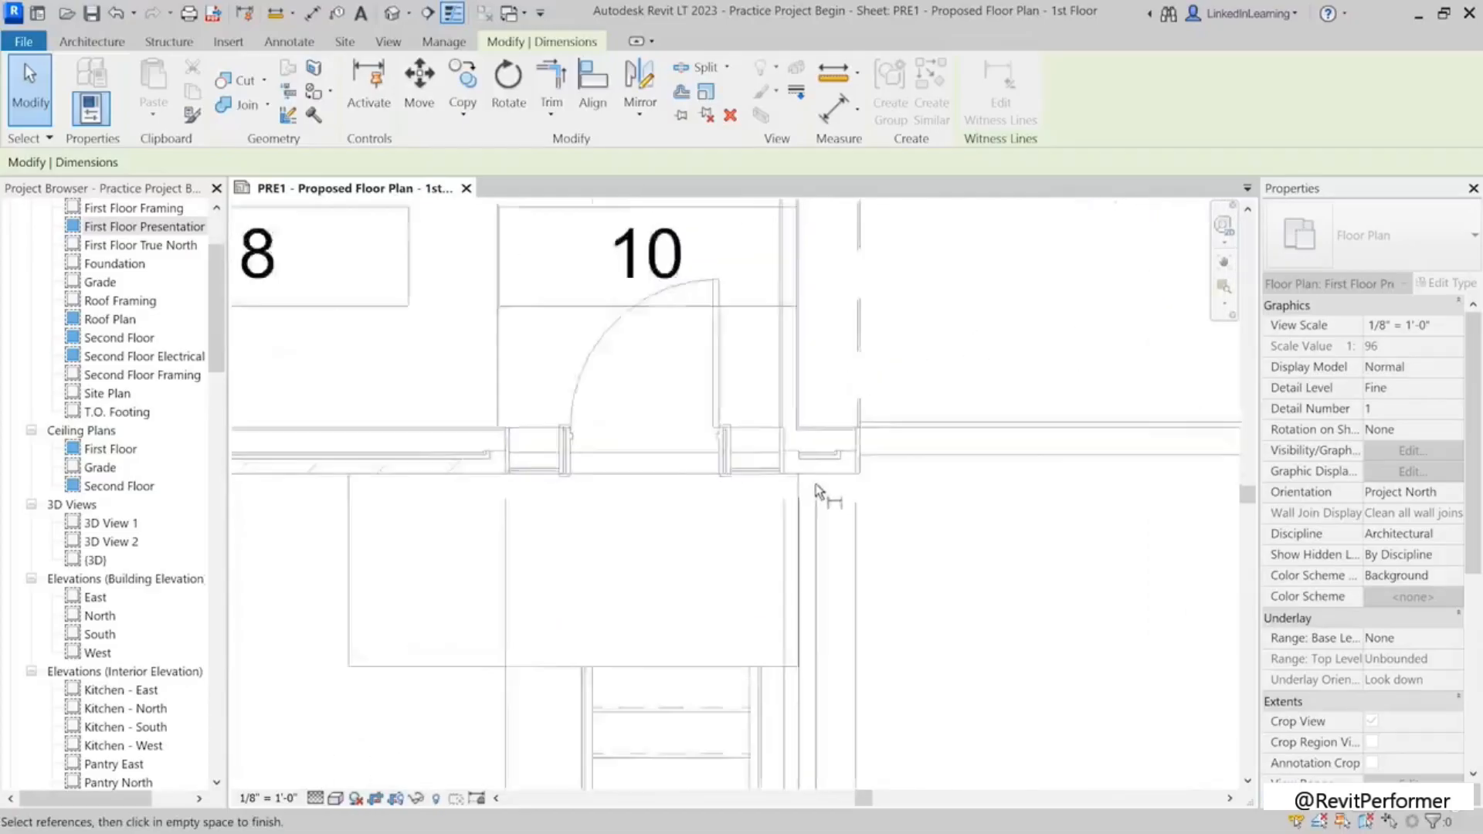
scroll(821, 473, "down", 2)
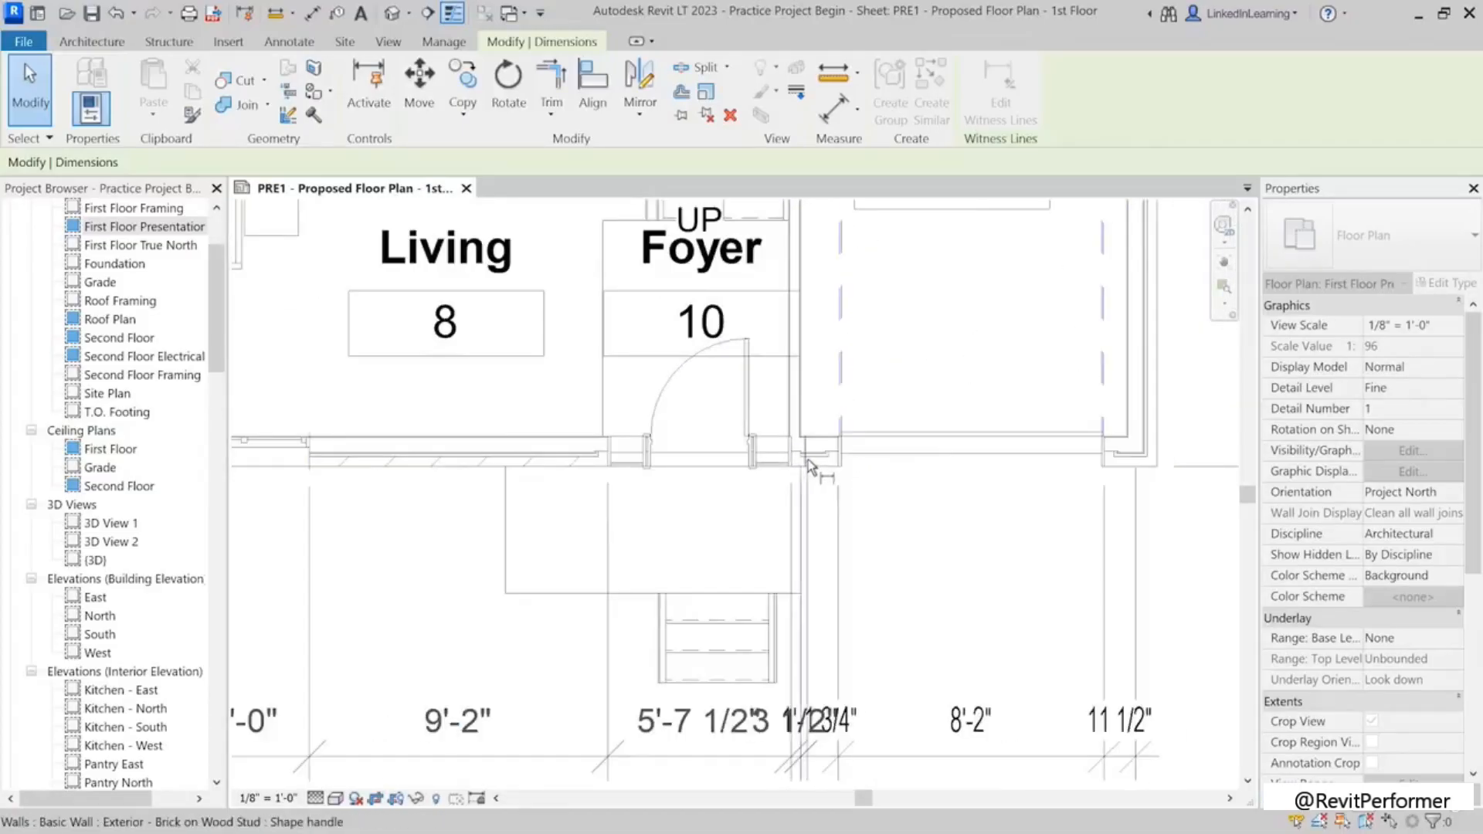
scroll(844, 569, "up", 2)
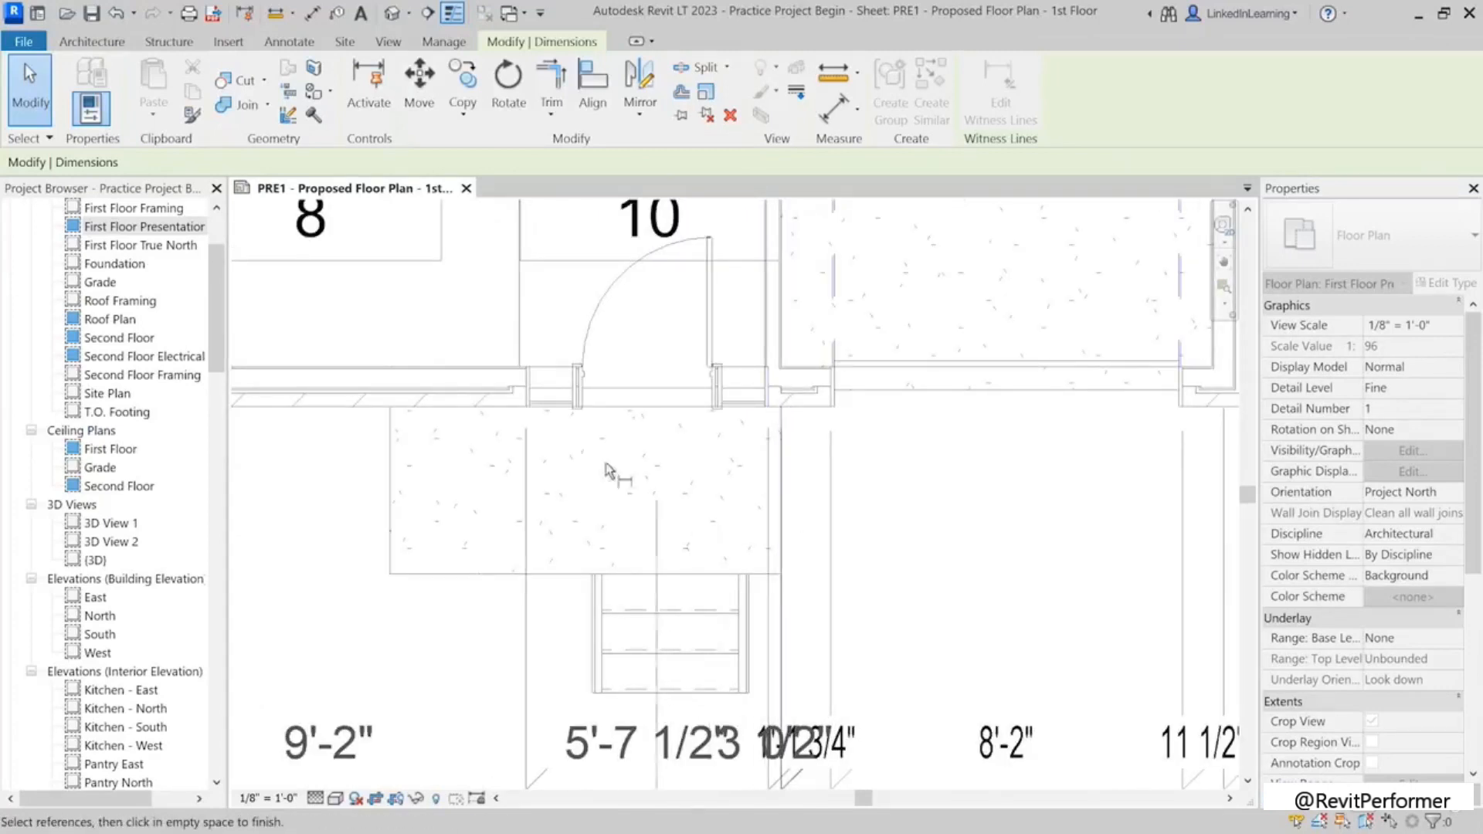
scroll(776, 409, "up", 2)
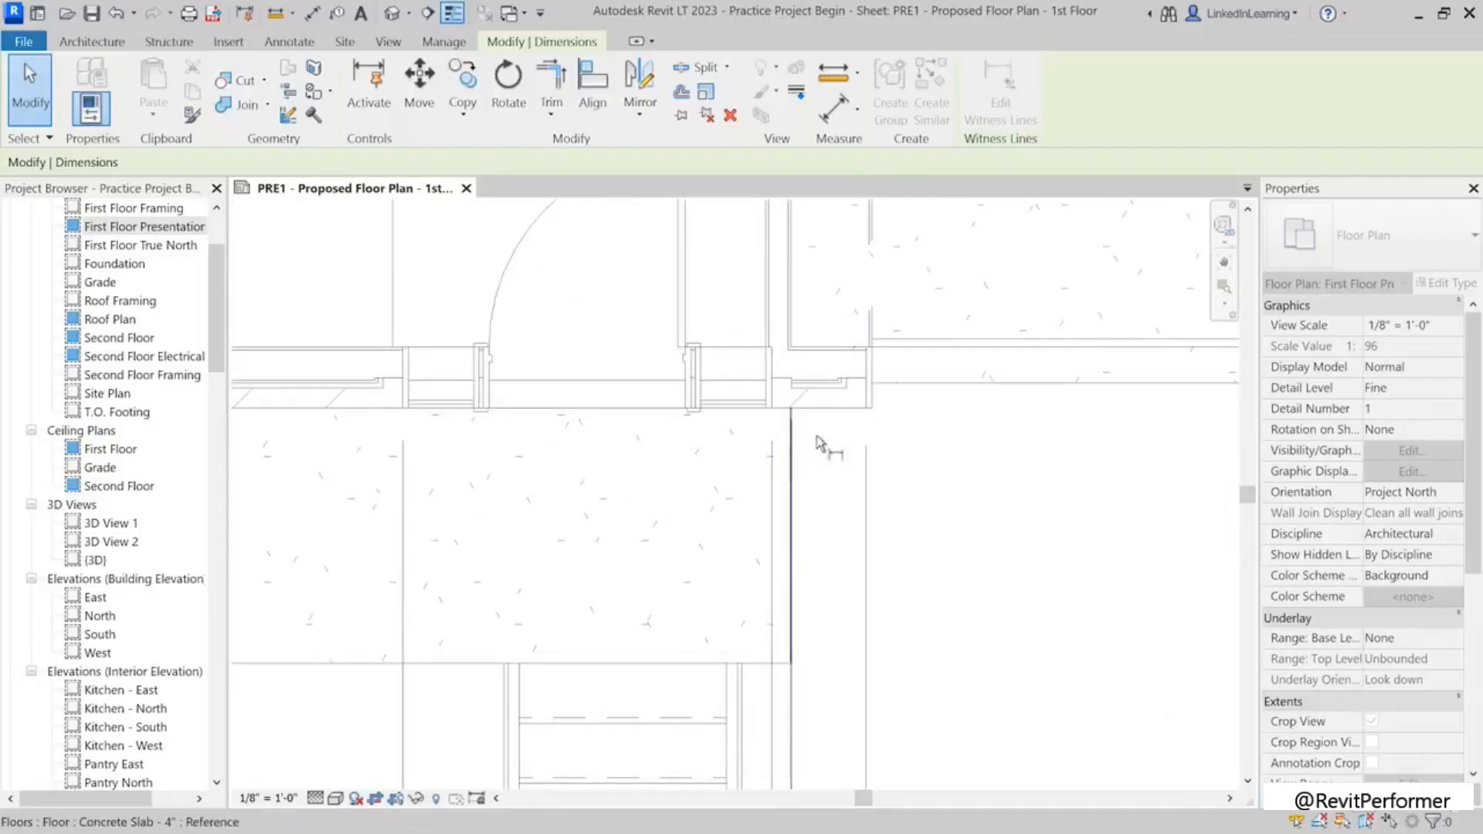
scroll(772, 394, "down", 3)
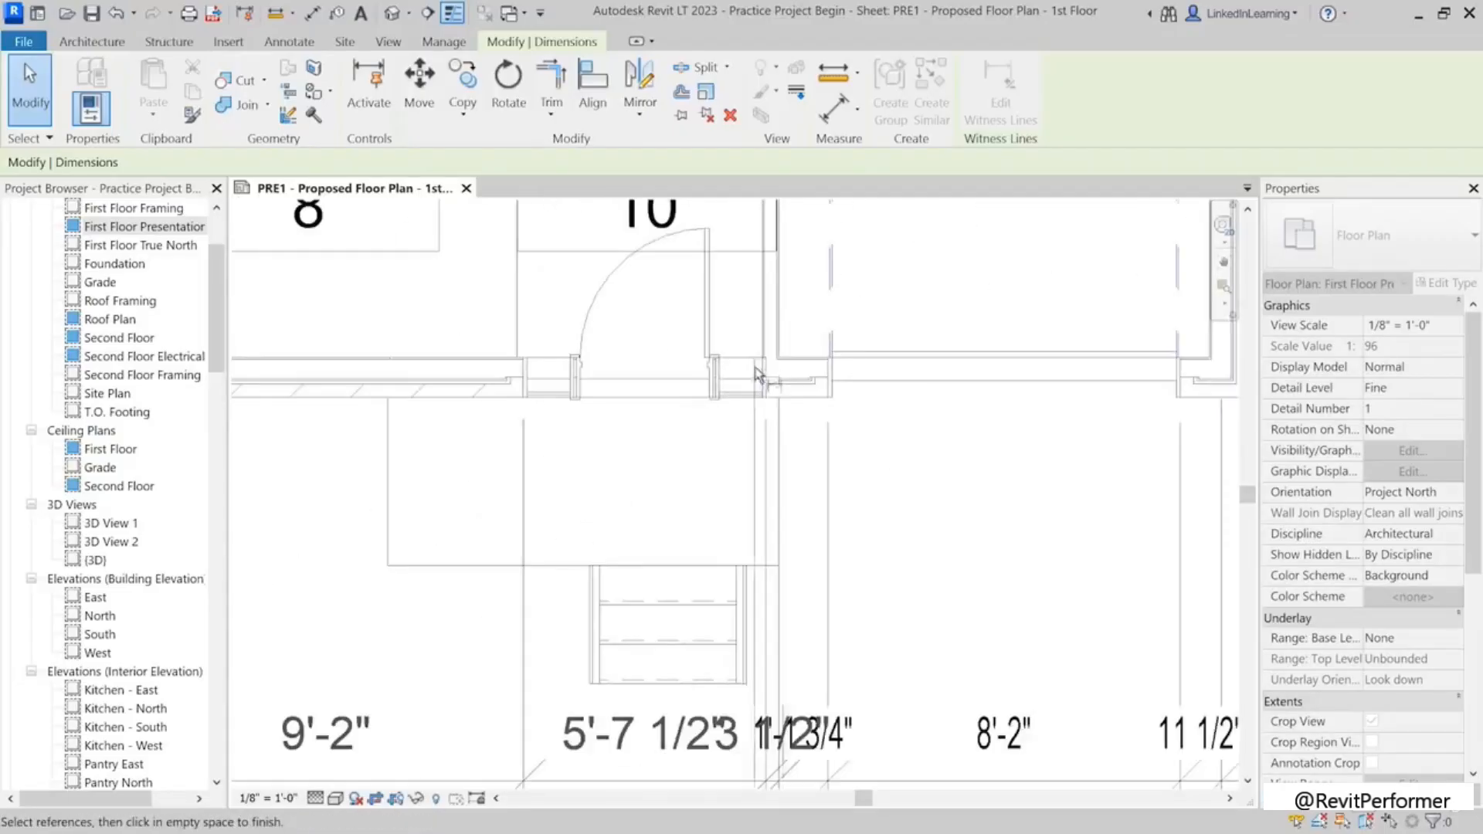
scroll(761, 379, "down", 3)
left_click(773, 580)
Step: Edit the garage front string and remove its first witness line at the wall between foyer and garage
scroll(774, 580, "up", 2)
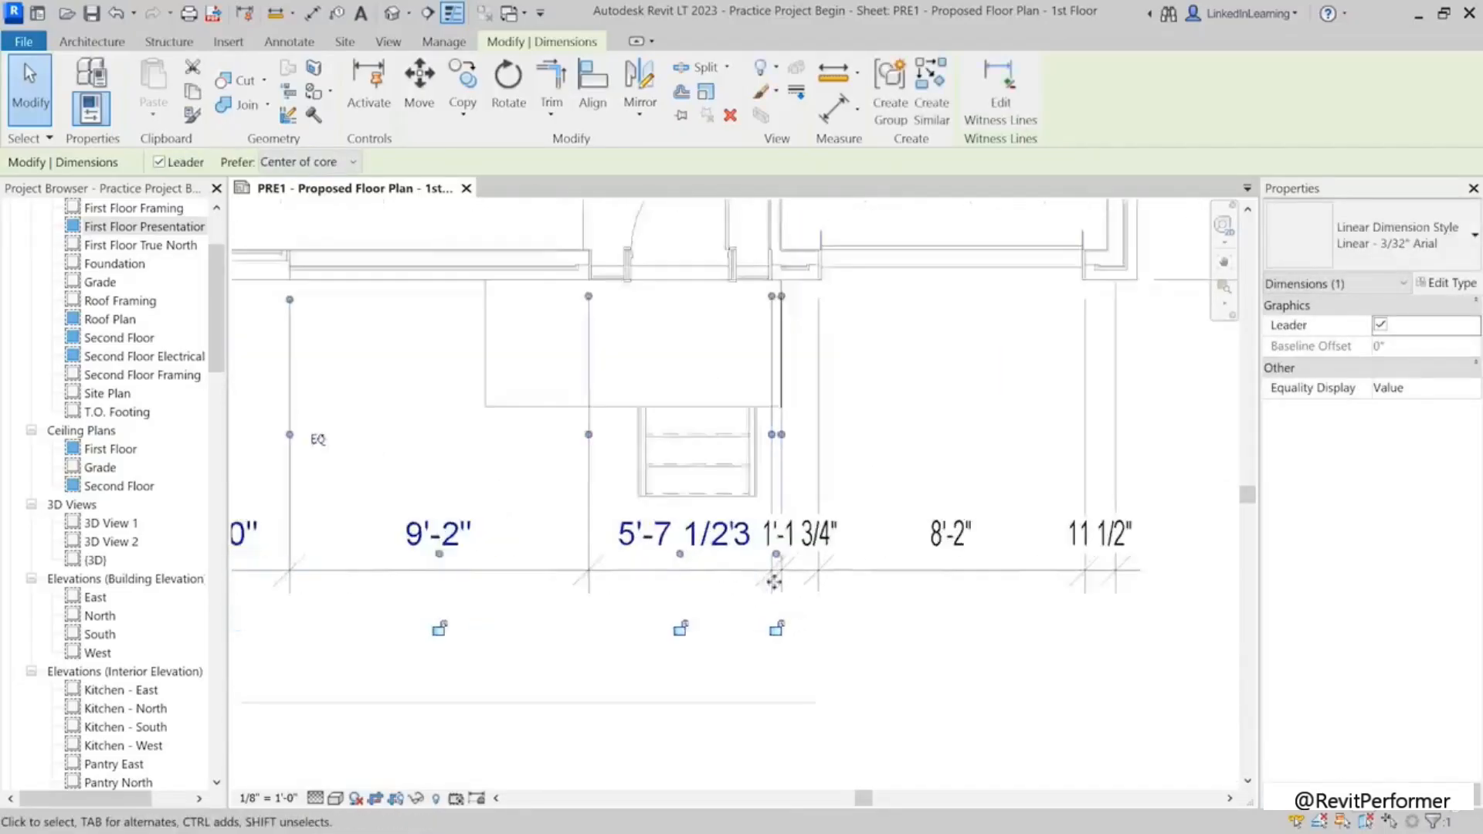
scroll(770, 581, "up", 2)
left_click(841, 566)
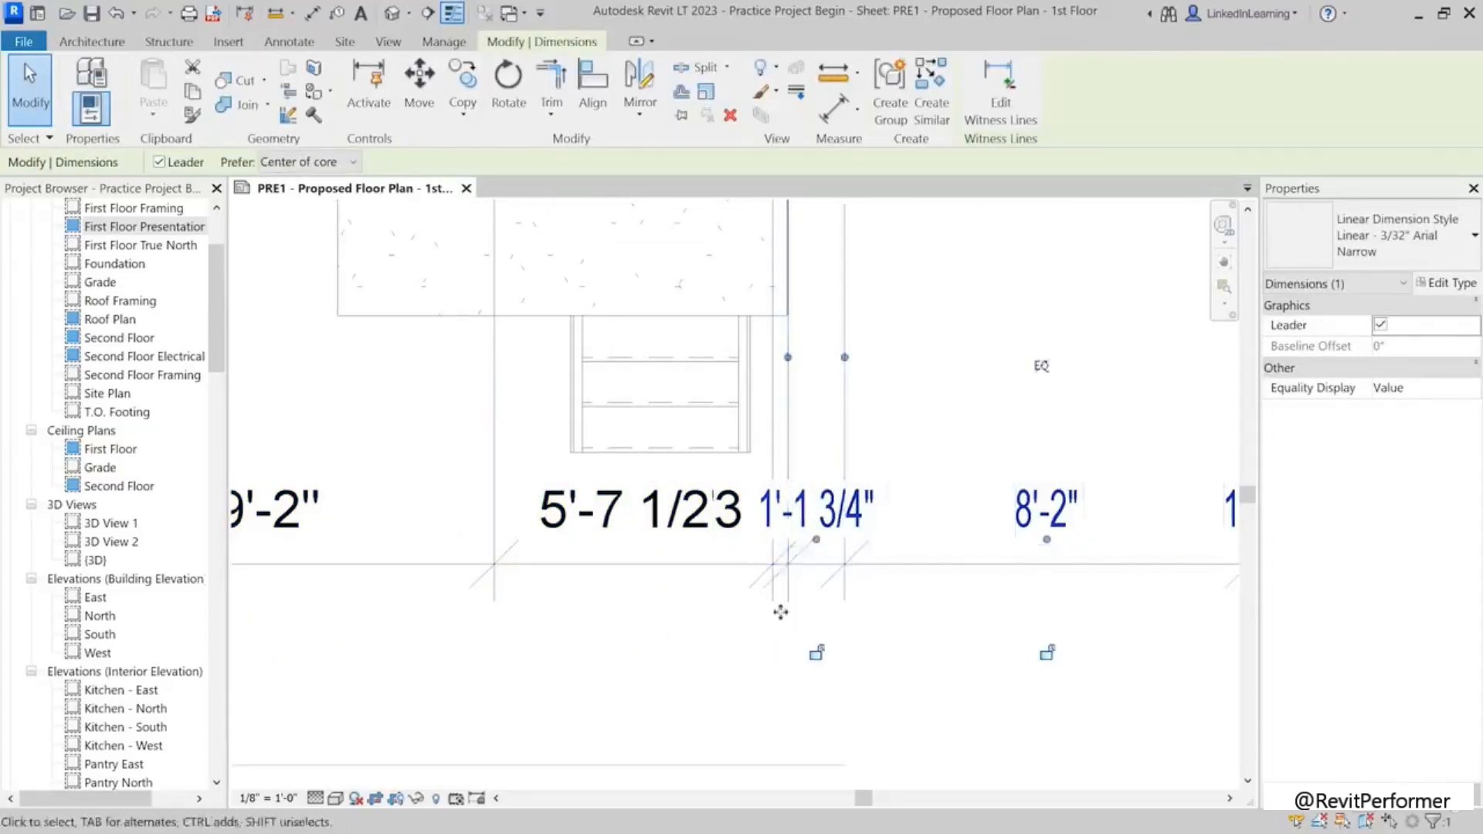
scroll(780, 612, "down", 3)
scroll(787, 378, "up", 2)
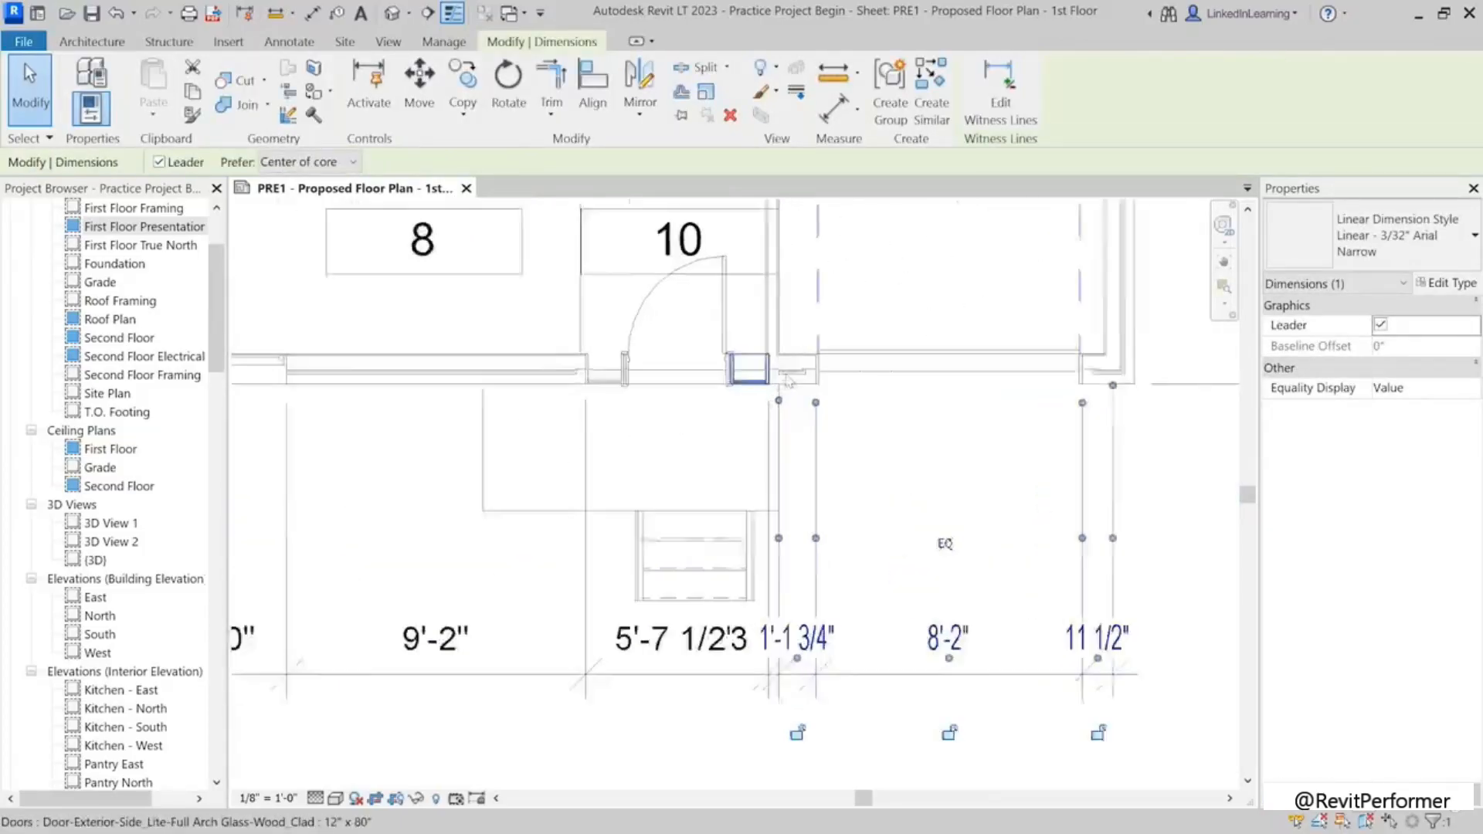
scroll(787, 379, "up", 1)
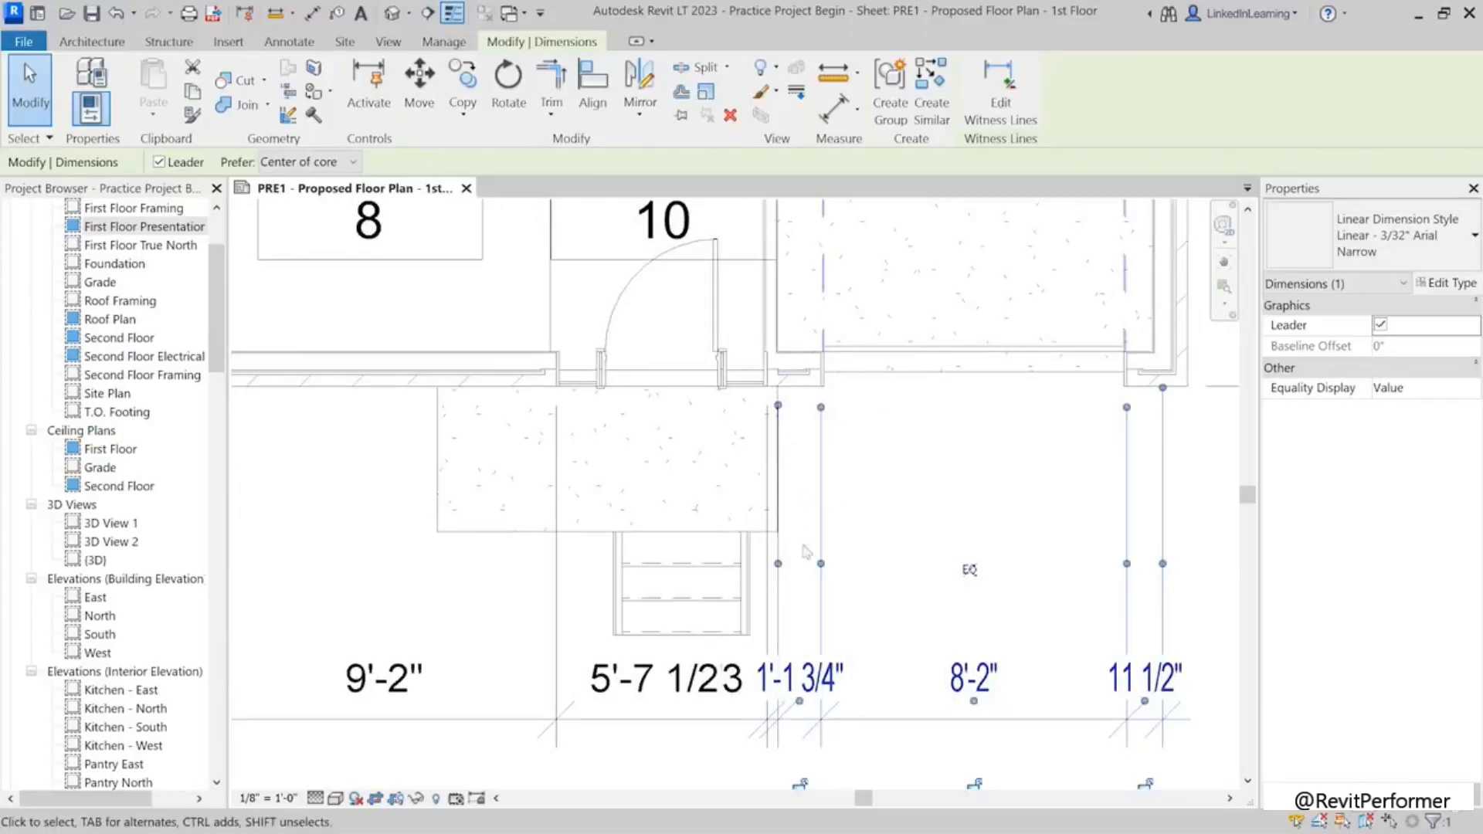
left_click(1000, 93)
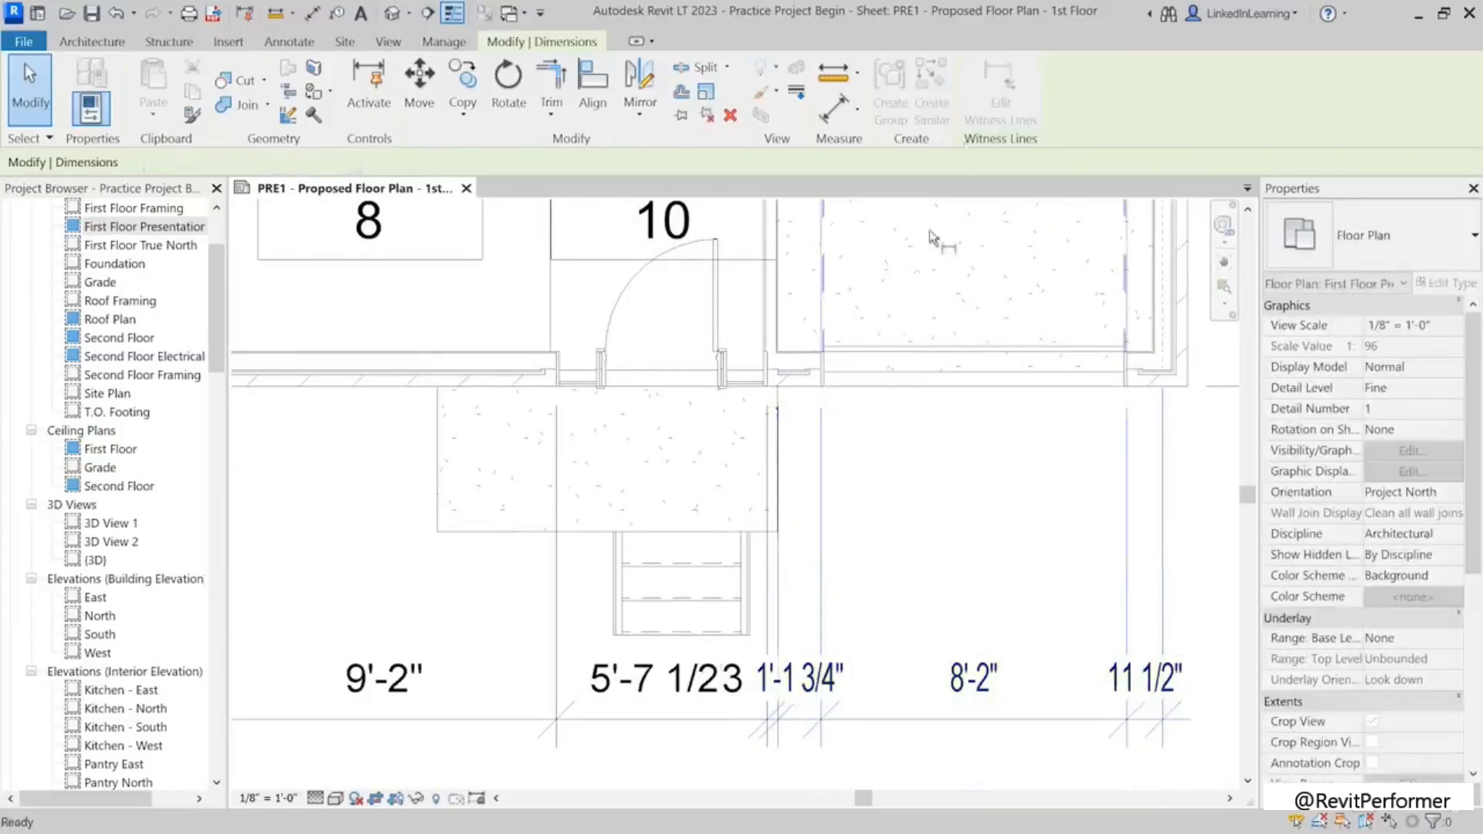
left_click(782, 385)
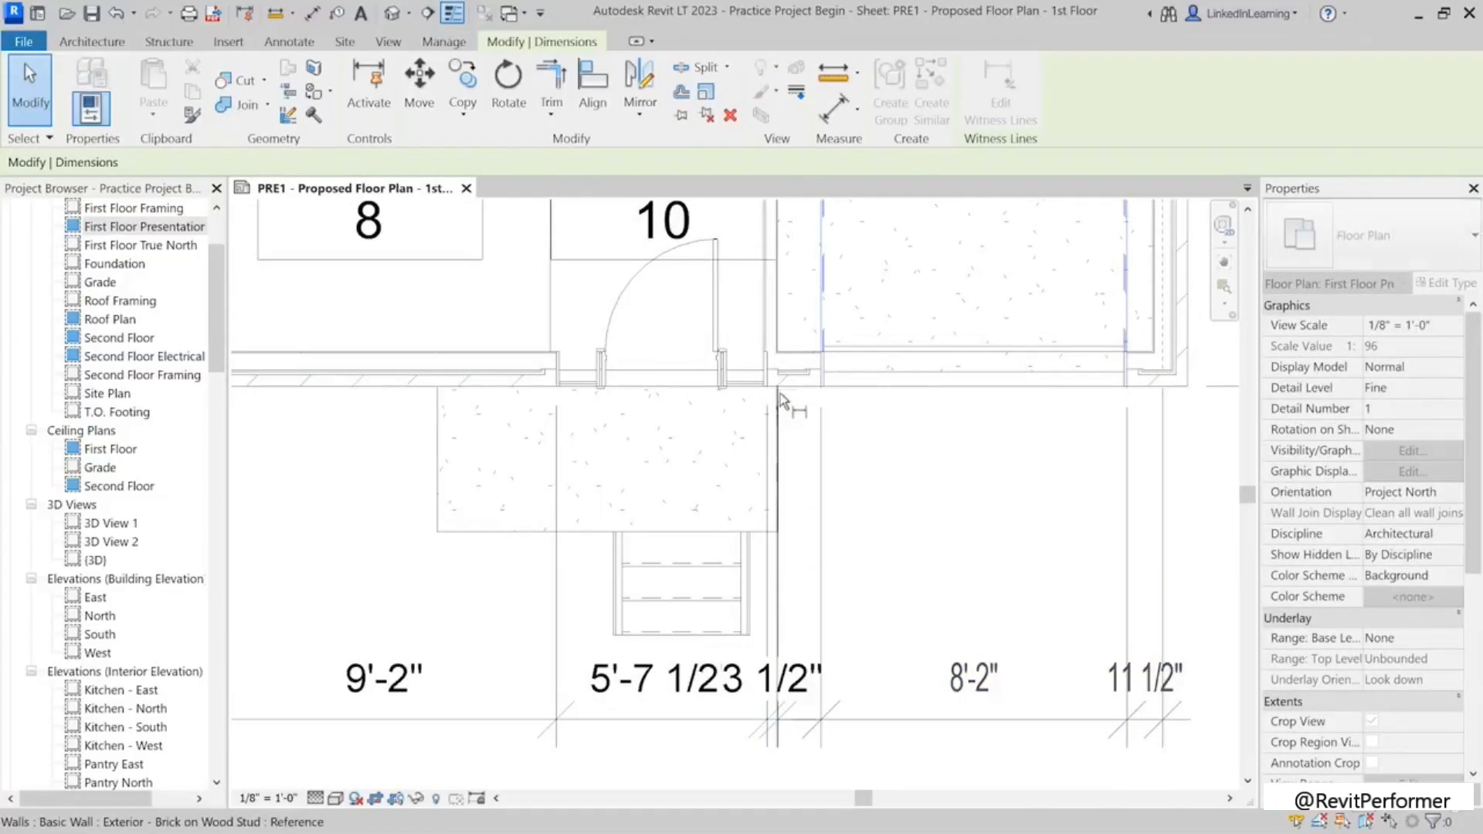
scroll(787, 424, "up", 2)
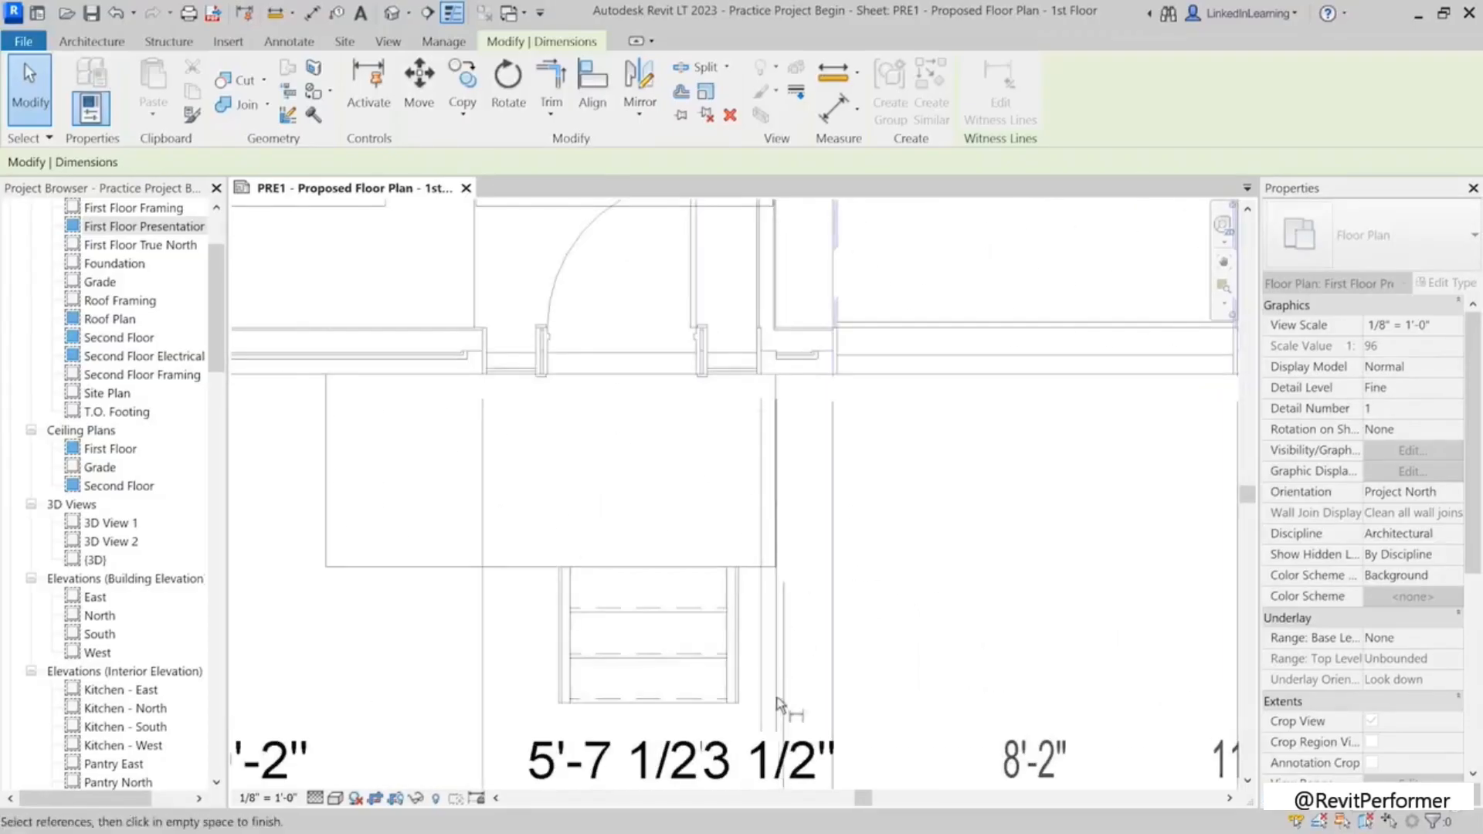
scroll(746, 625, "down", 5)
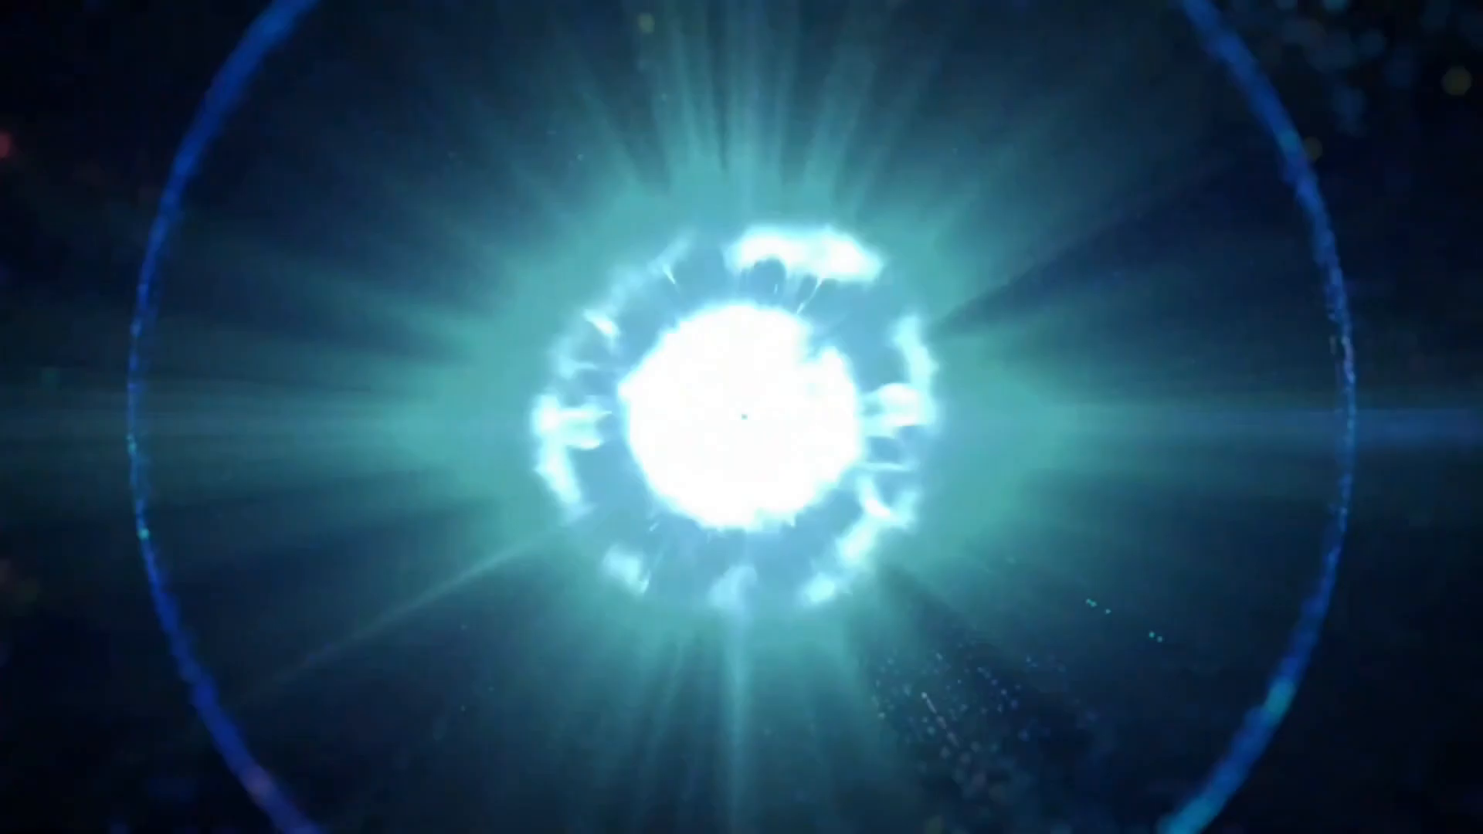